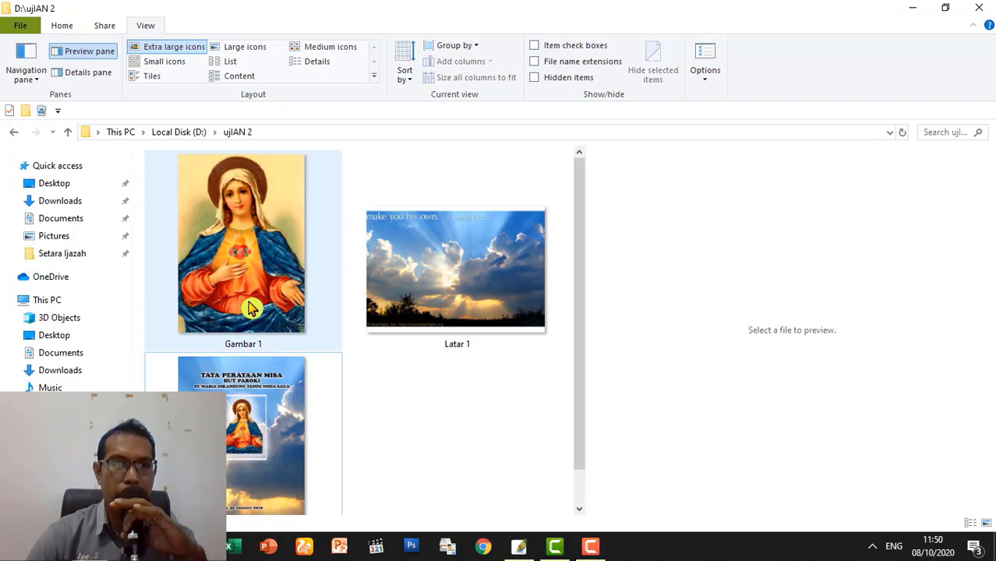
Preview the images Gambar 1, Latar 1 and the finished example Ujian 1 in the ujIAN 2 folder, and dismiss the notification.
left_click(251, 308)
left_click(400, 293)
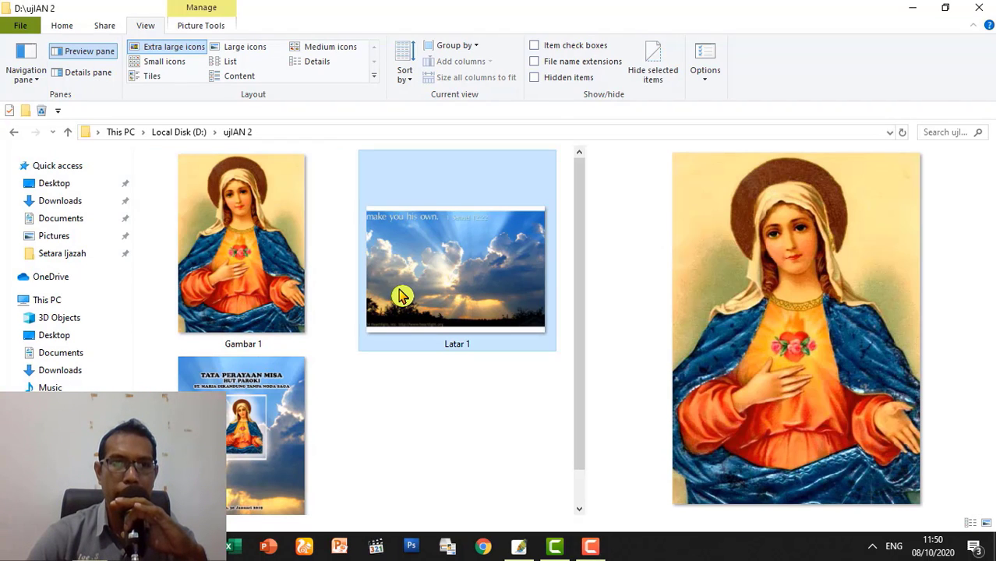
left_click(260, 267)
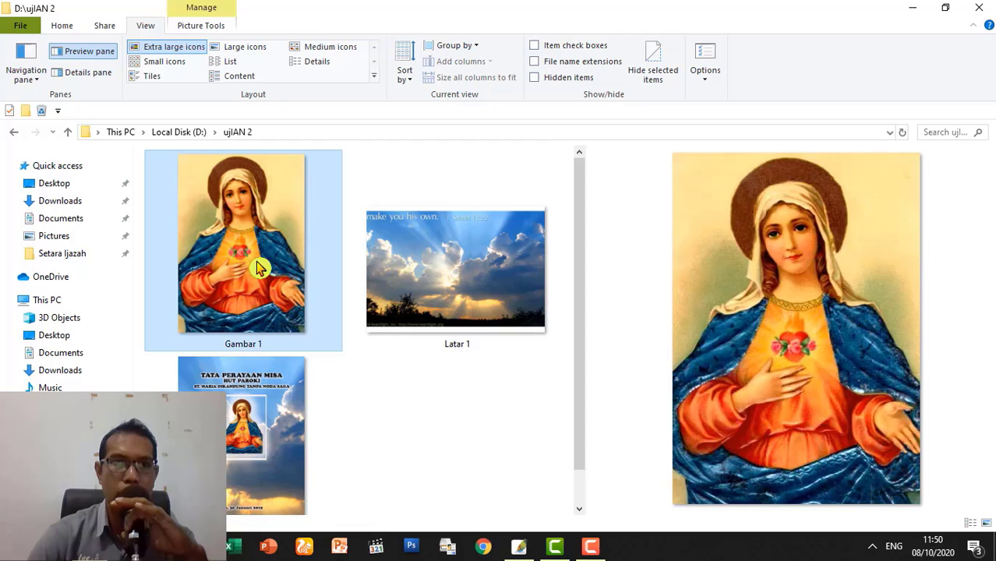
left_click(402, 273)
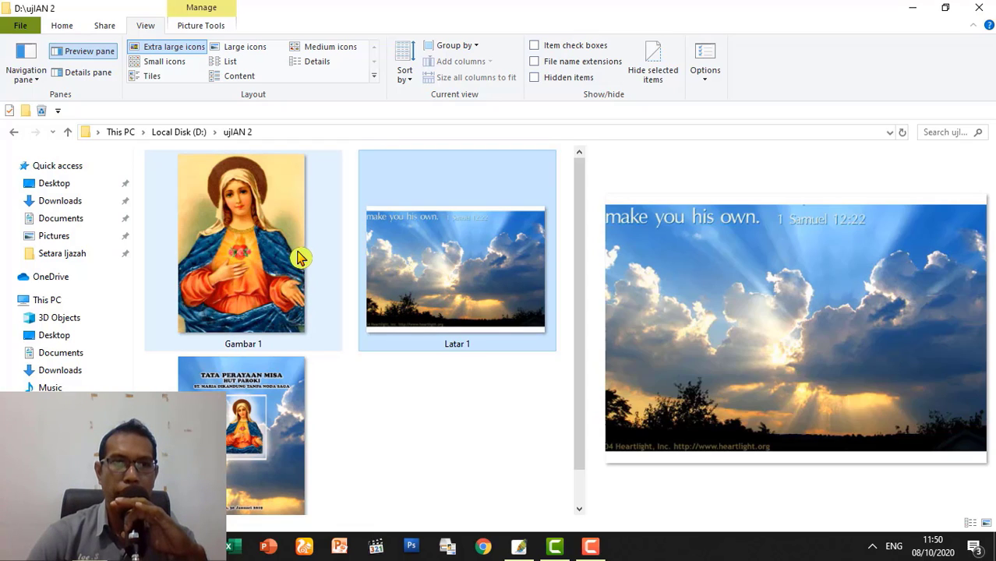
mouse_move(301, 258)
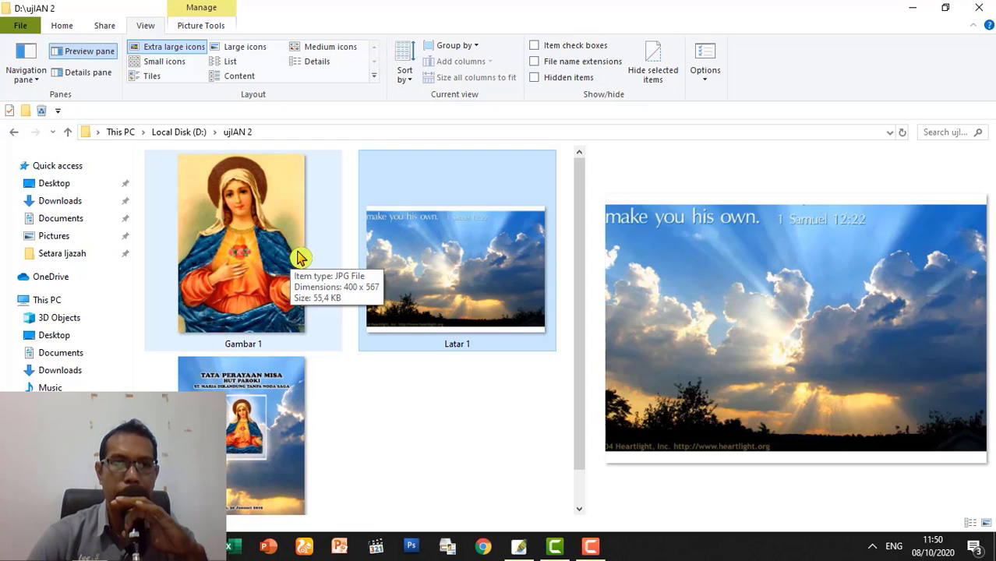
left_click(301, 258)
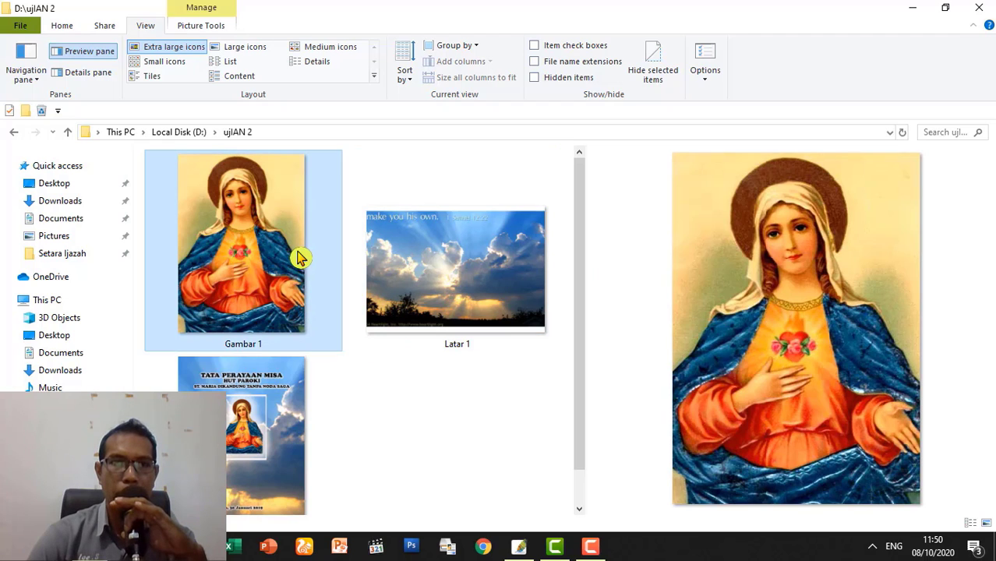
left_click(436, 266)
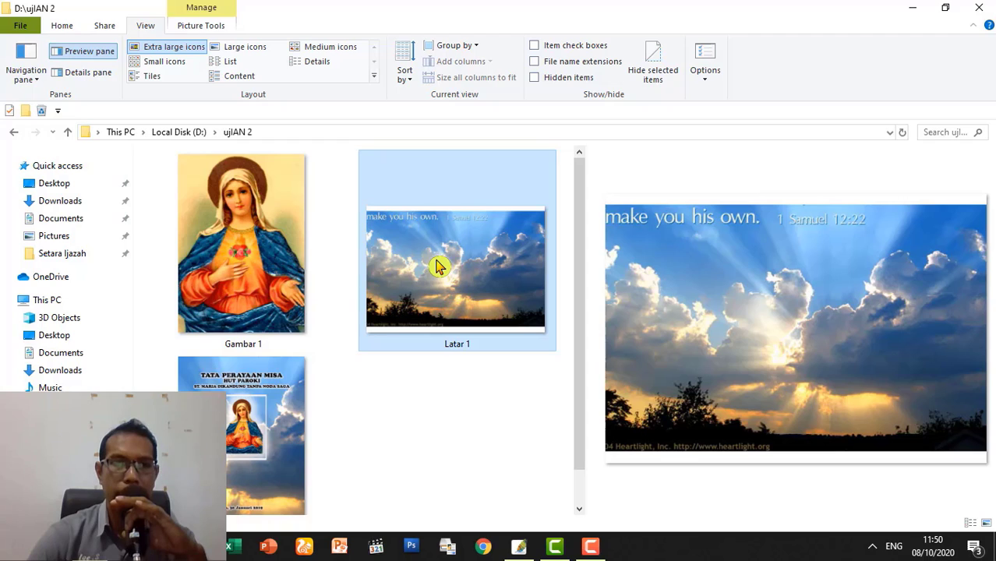
left_click(293, 406)
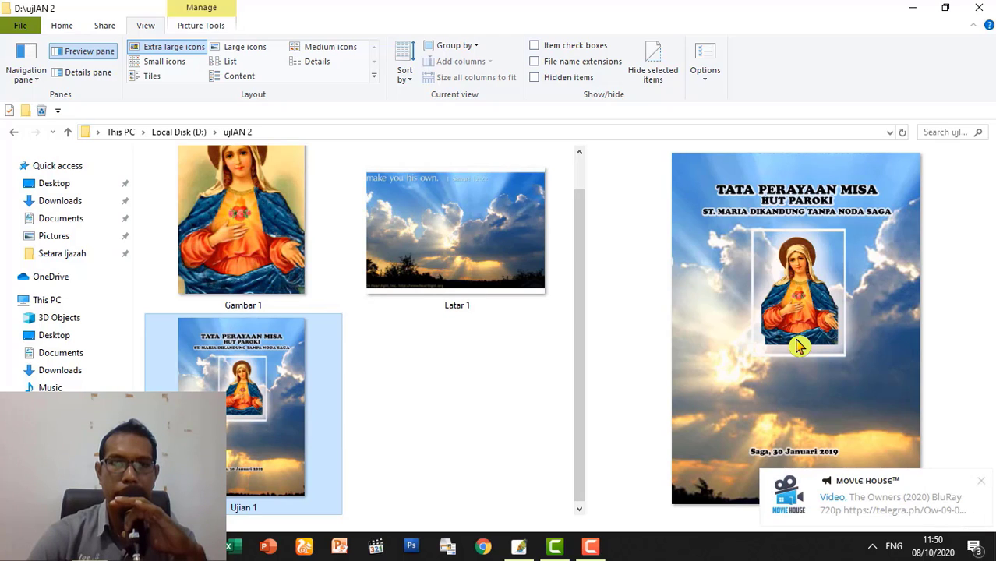
left_click(983, 481)
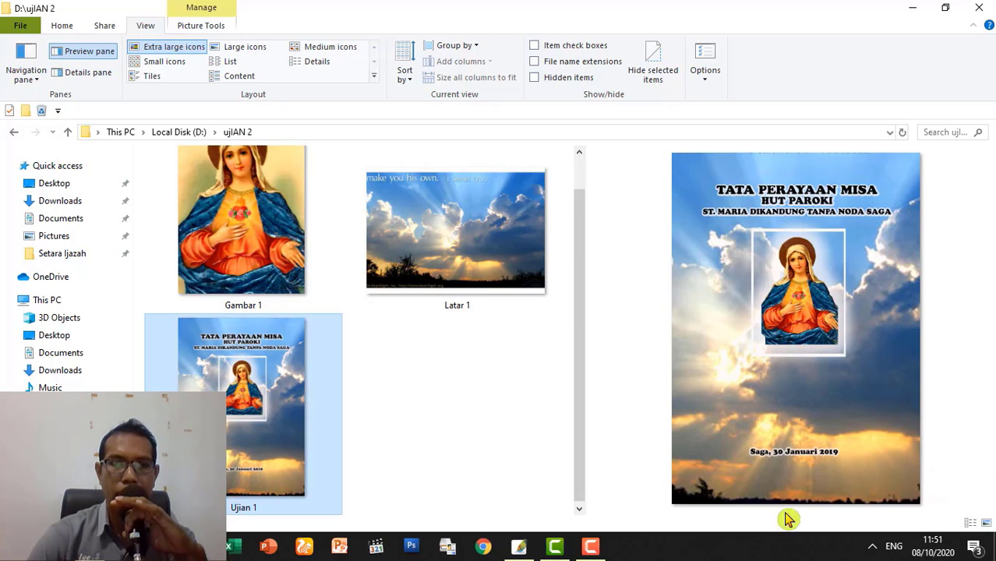
Switch to Photoshop and create a new document named KOVER TEKS with the A4 preset, 300 pixels/inch, RGB Color and white background.
left_click(518, 548)
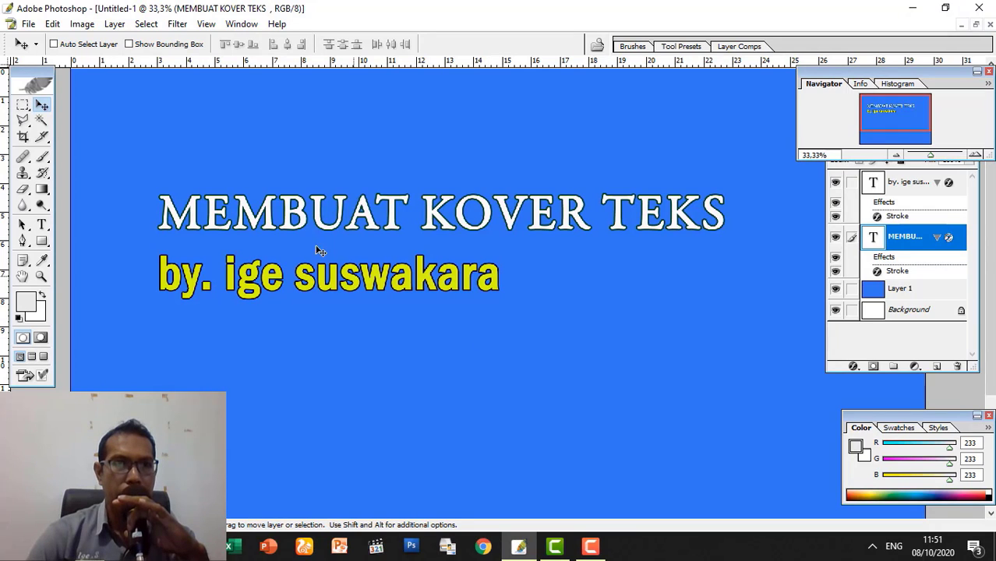
left_click(30, 24)
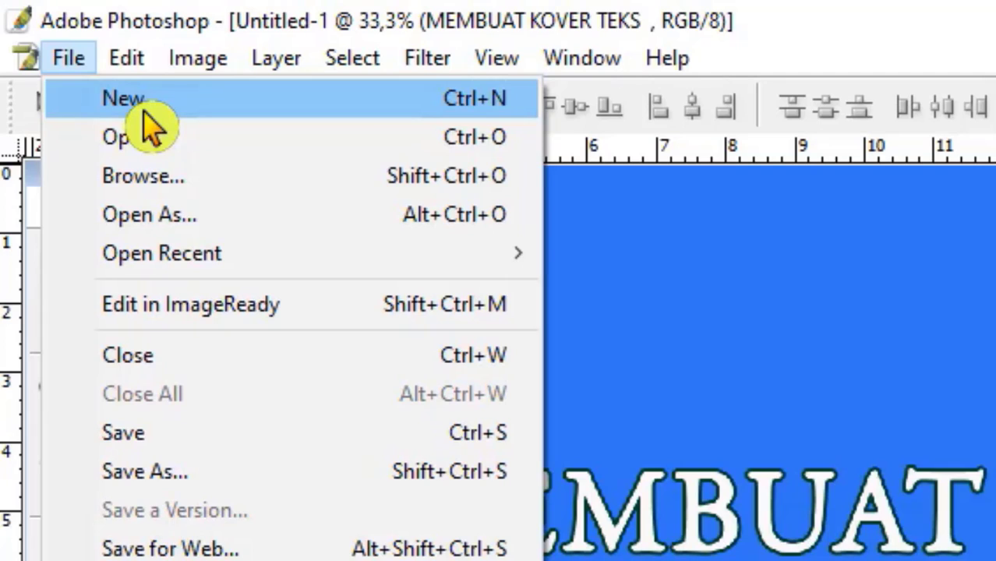
left_click(144, 111)
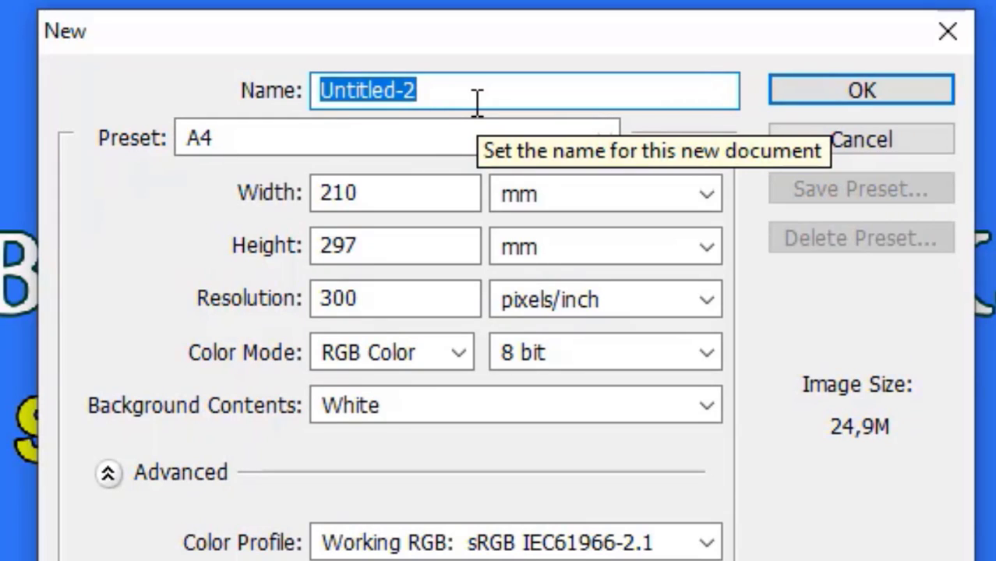
type("KOVER TEKS")
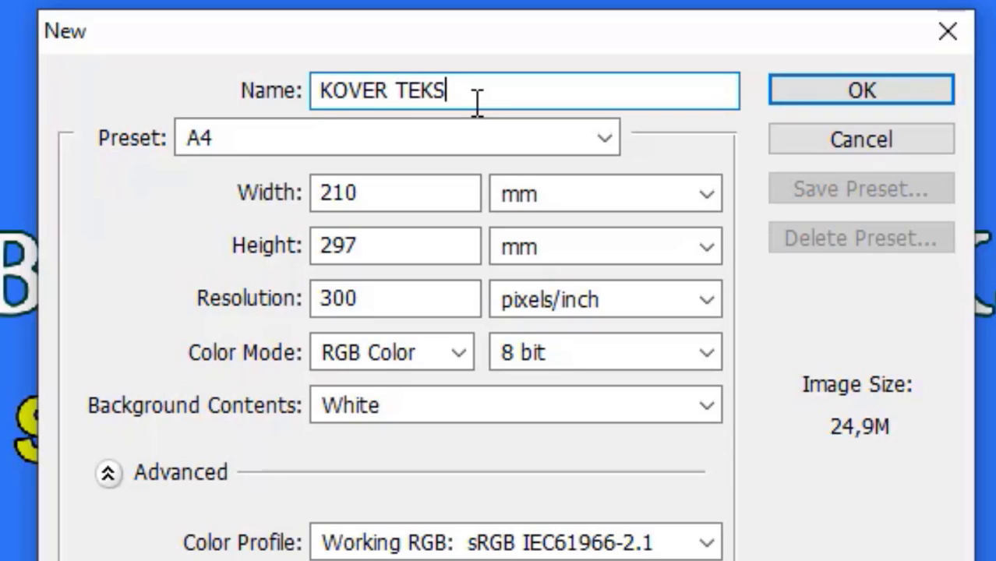
left_click(297, 144)
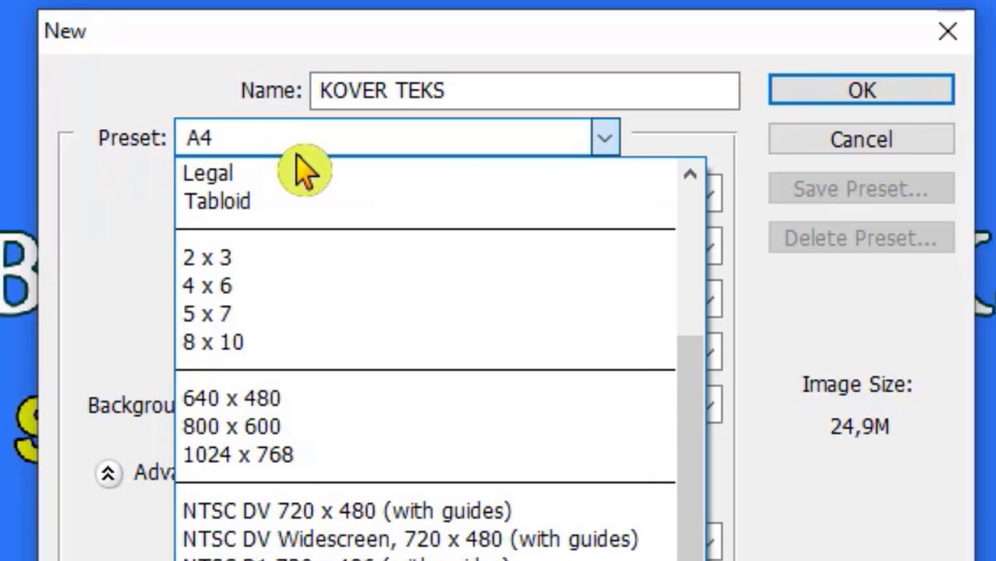
left_click(299, 152)
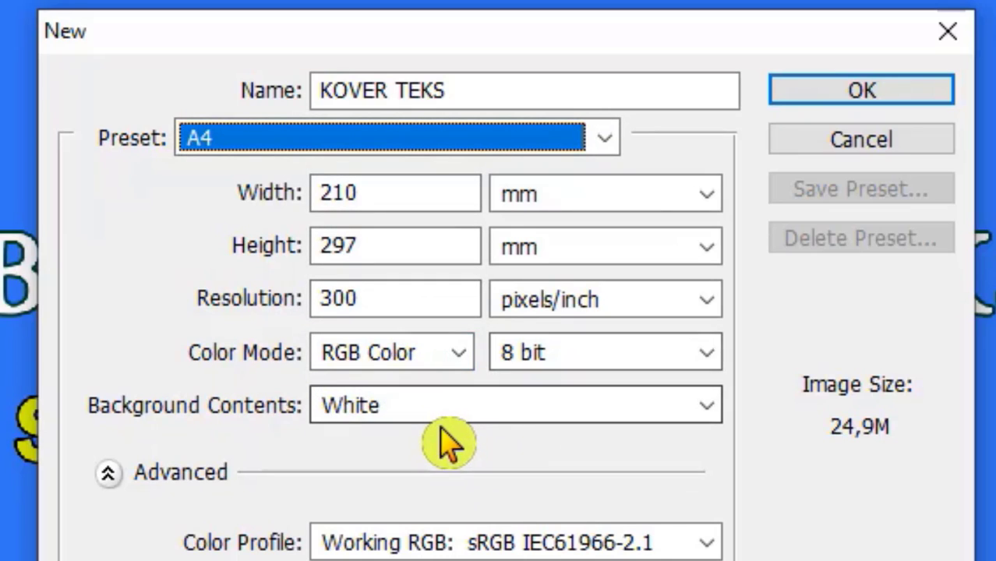
left_click(878, 100)
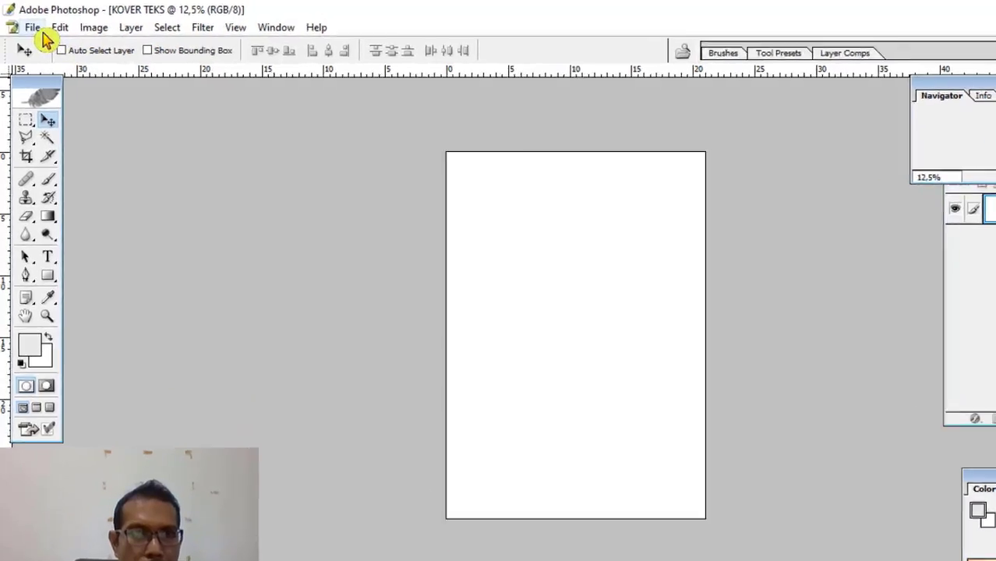
Start opening image files and browse to the ujIAN 2 folder on Local Disk (D:).
left_click(28, 24)
left_click(187, 161)
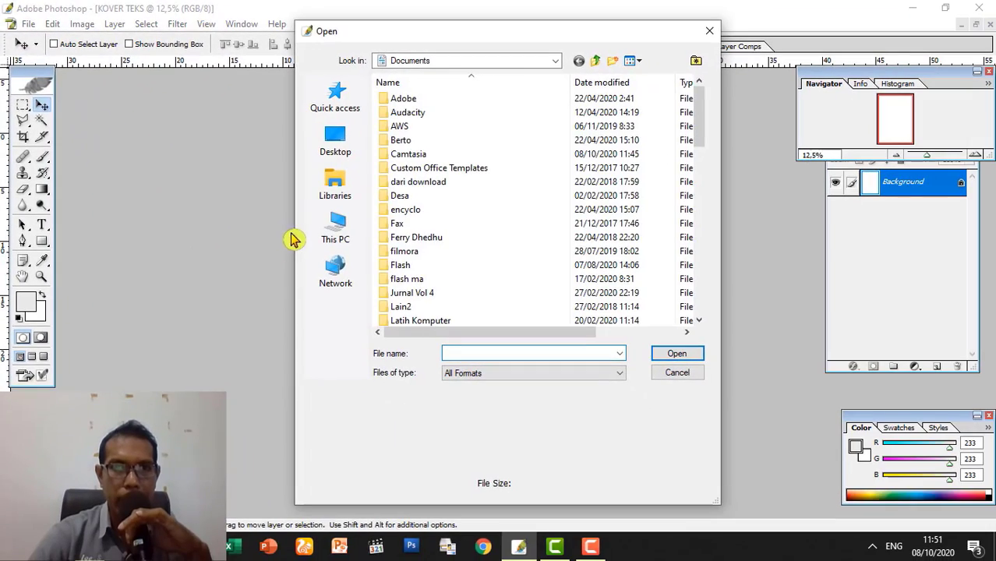
left_click(351, 241)
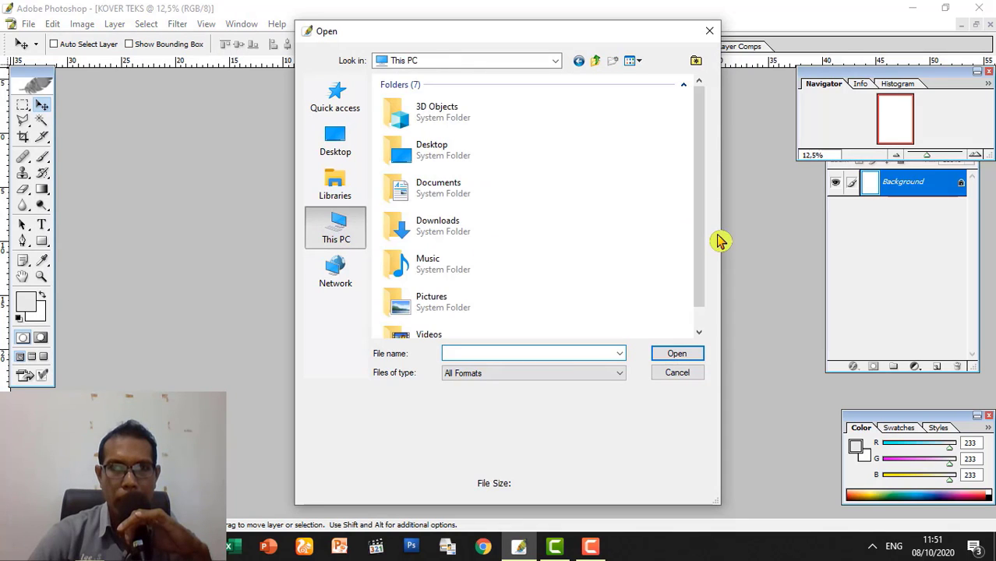
scroll(705, 325, "down", 5)
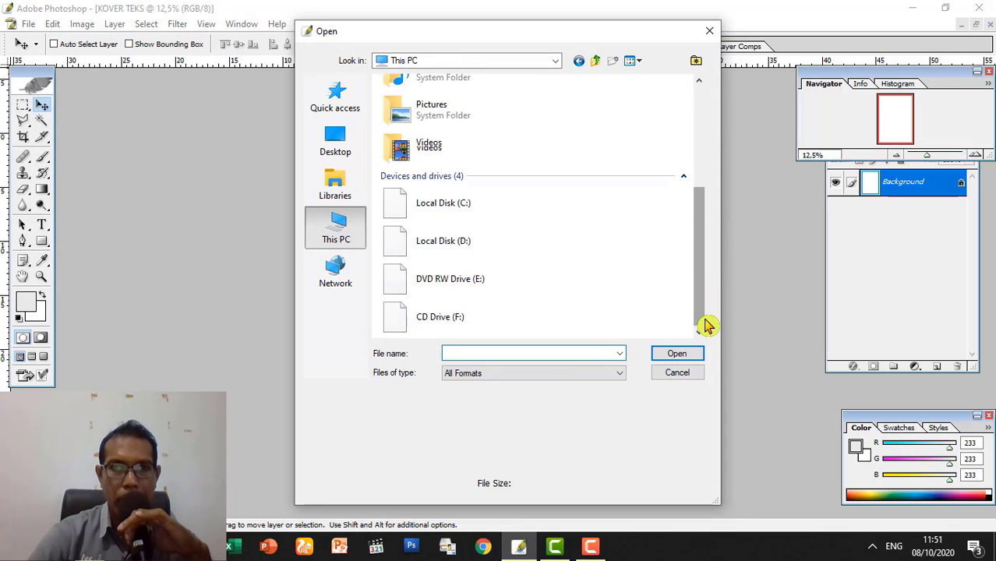
double_click(491, 249)
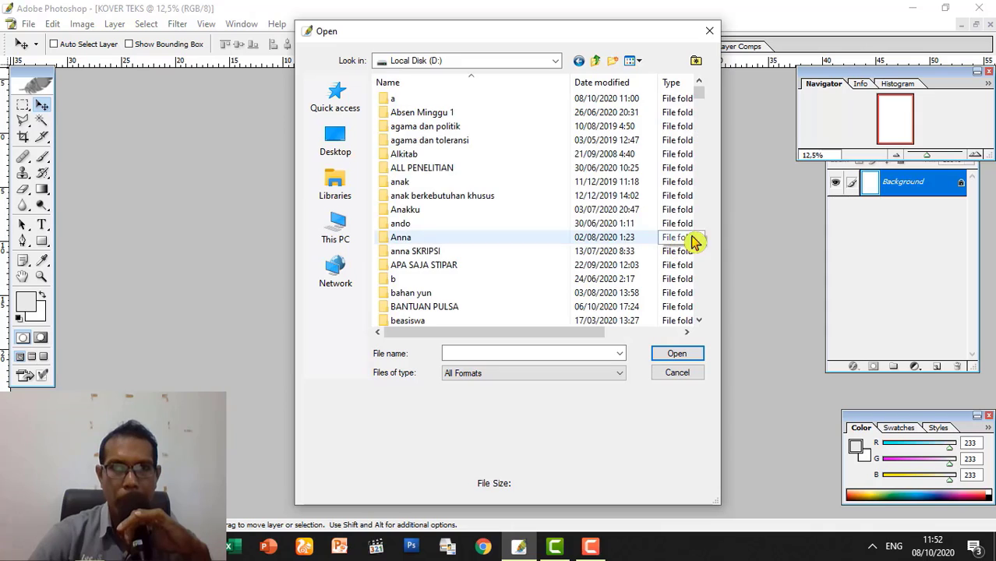
scroll(703, 230, "down", 5)
scroll(705, 231, "down", 20)
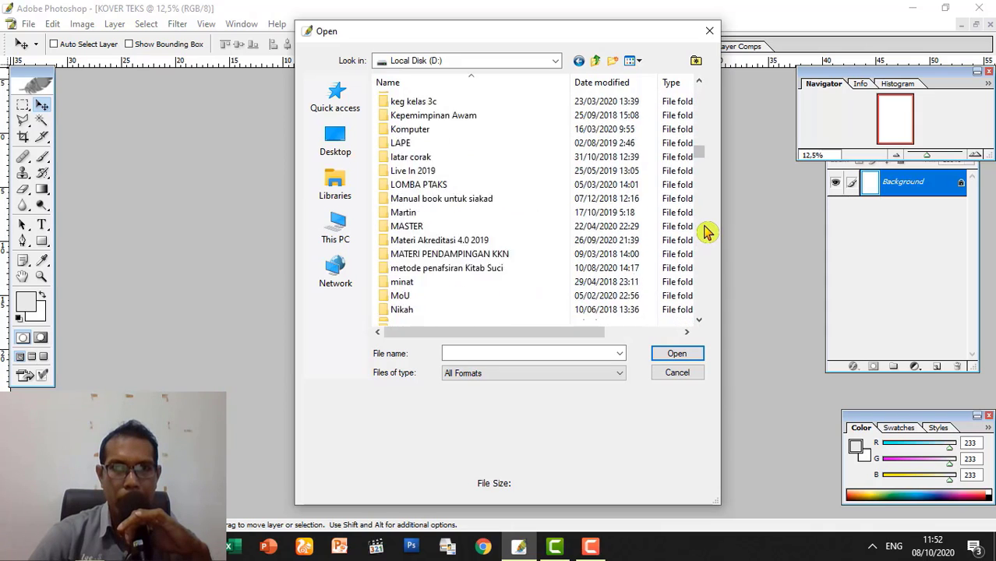
left_click(706, 173)
double_click(429, 309)
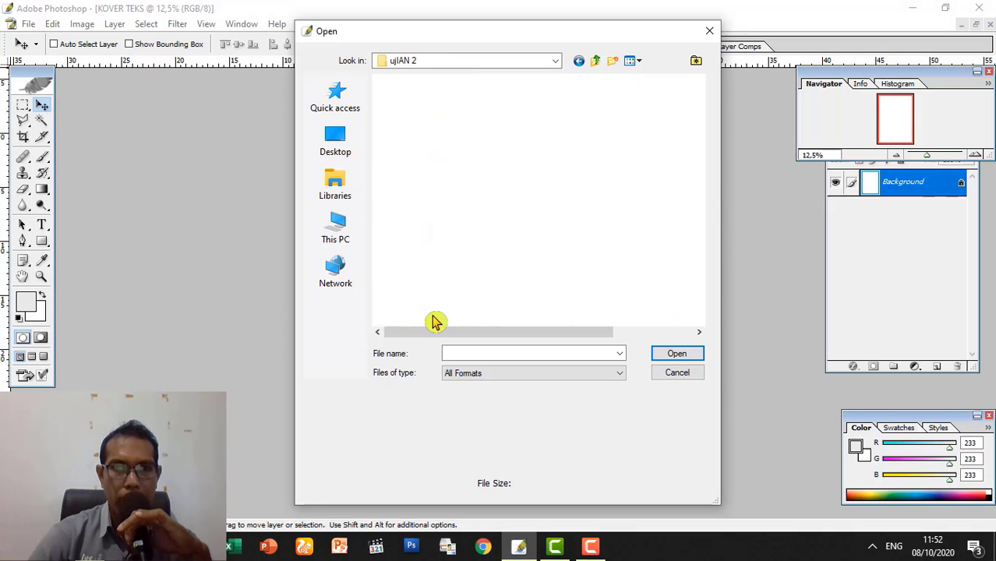
Open the two source images Gambar 1 and Latar 1 together from the ujIAN 2 folder.
left_click(427, 144)
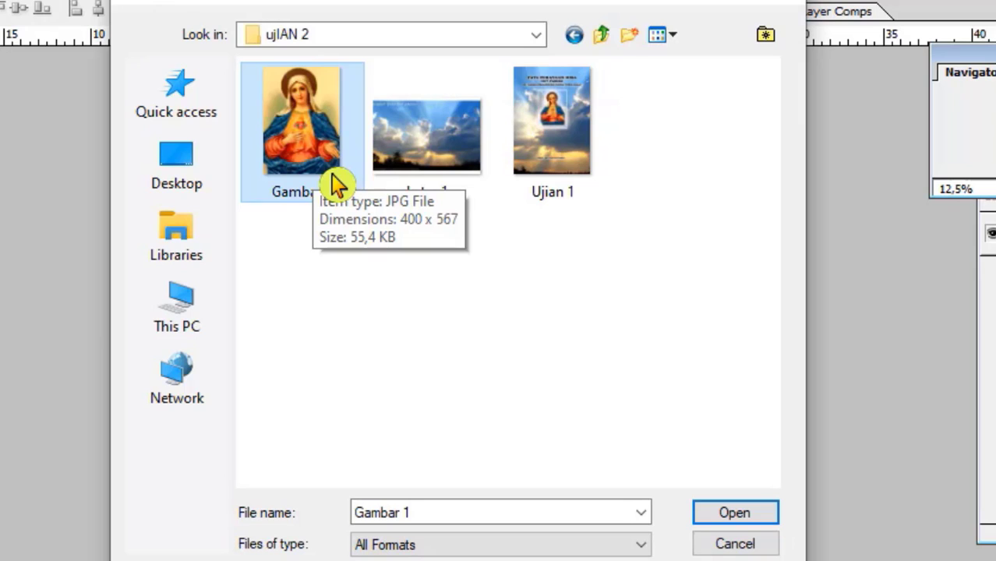
left_click(337, 184)
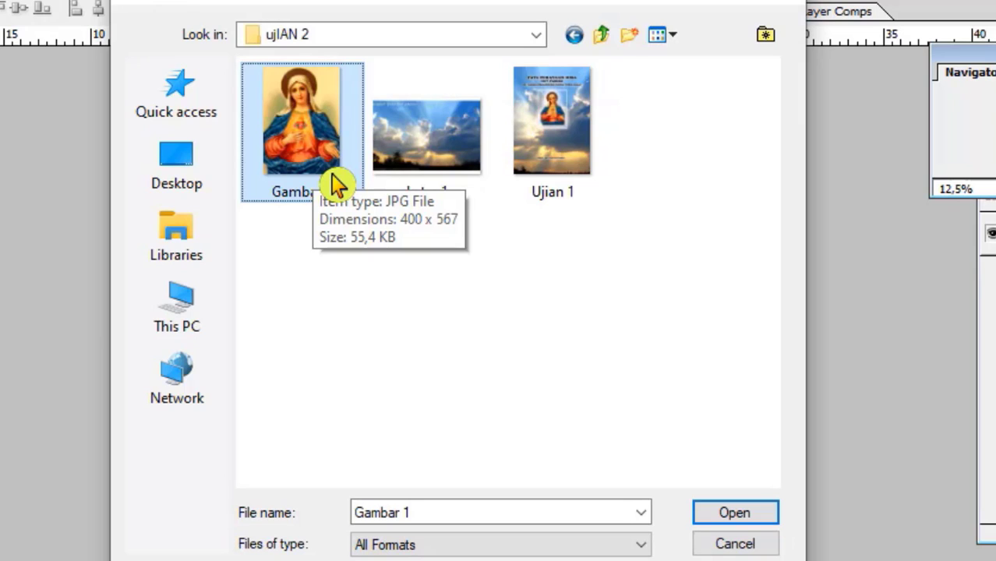
left_click(475, 151, "ctrl")
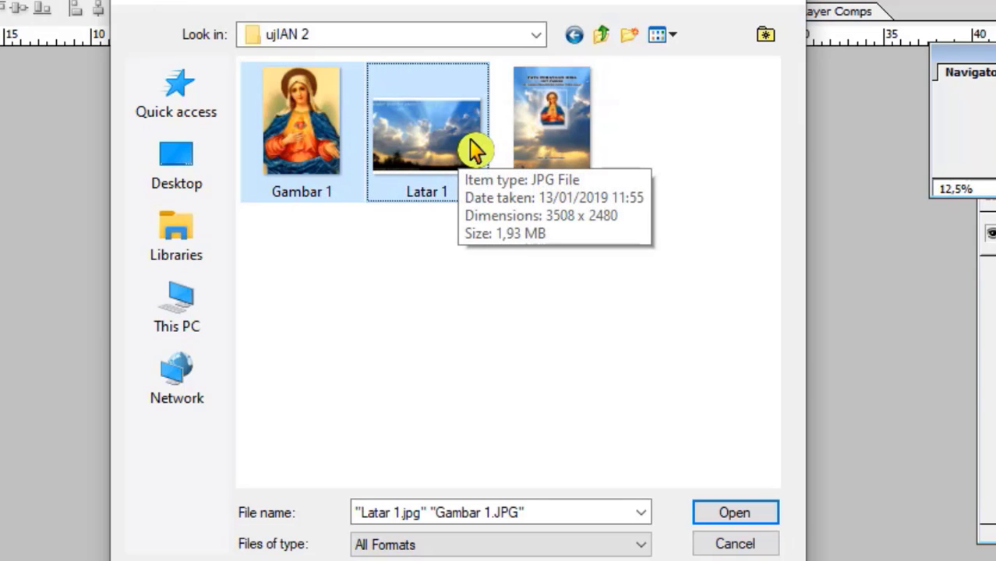
left_click(724, 518)
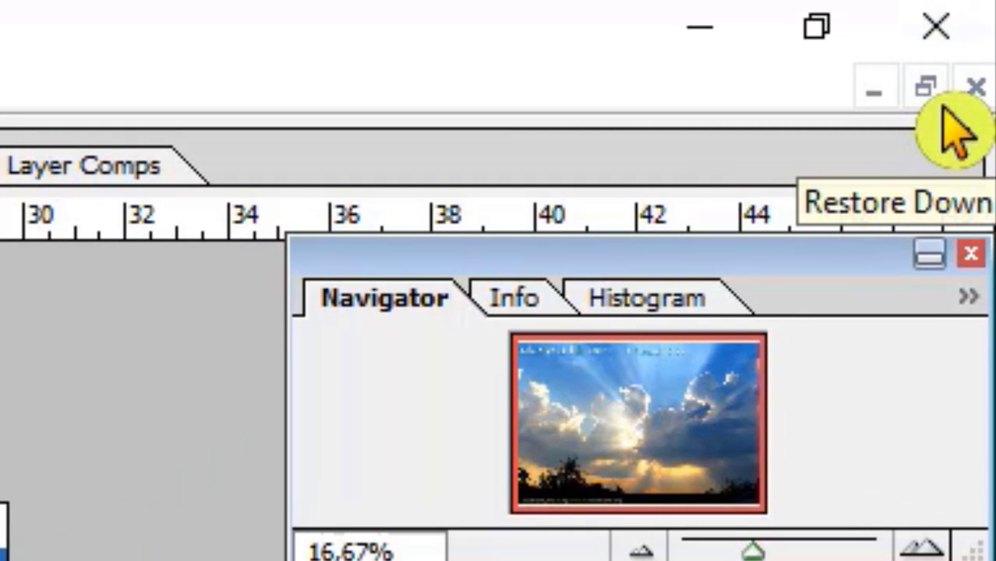
Restore the documents to floating windows and arrange Gambar 1 and Latar 1 beside the blank KOVER TEKS canvas, with Latar 1 in front.
left_click(938, 99)
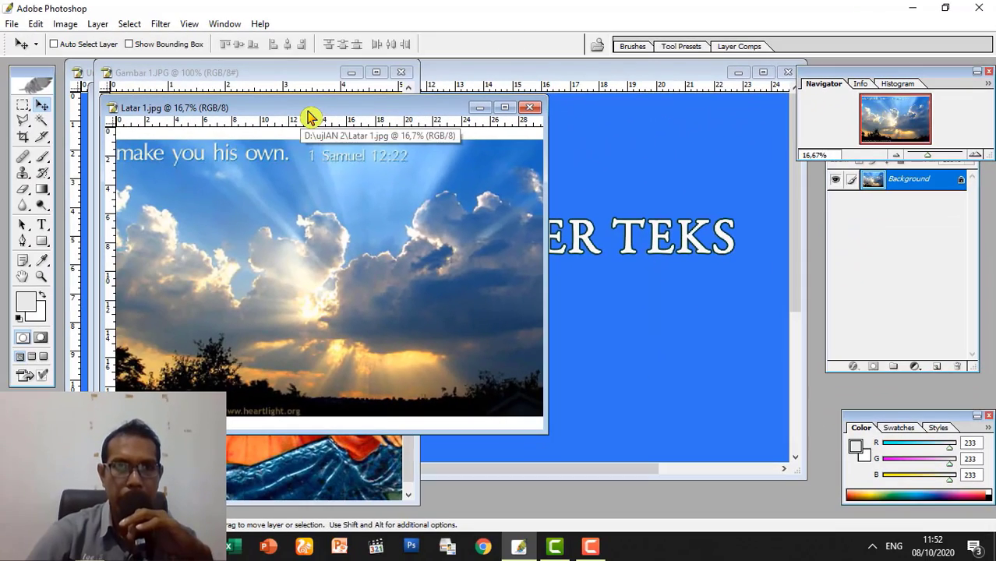
left_click_drag(308, 113, 631, 110)
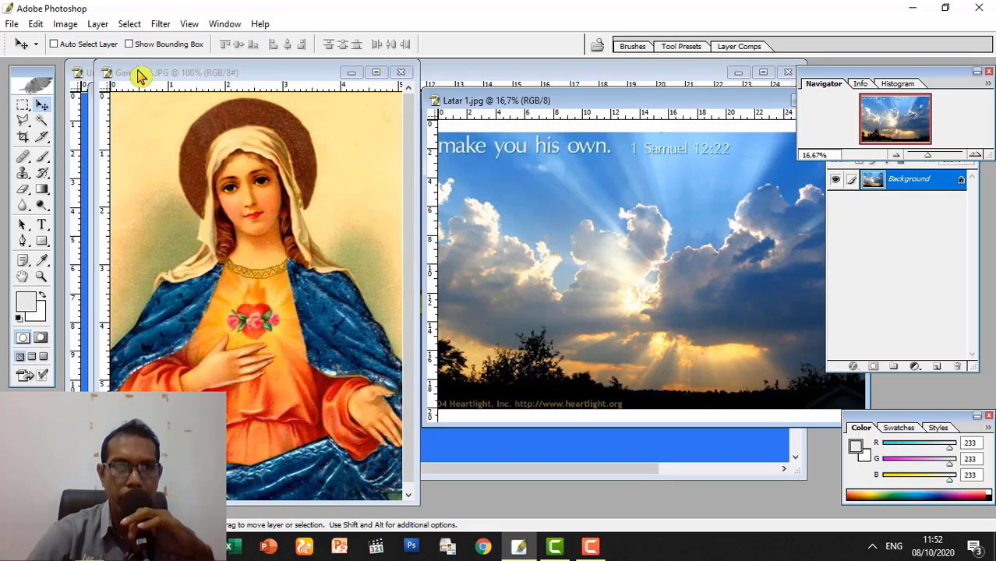
left_click_drag(139, 75, 140, 149)
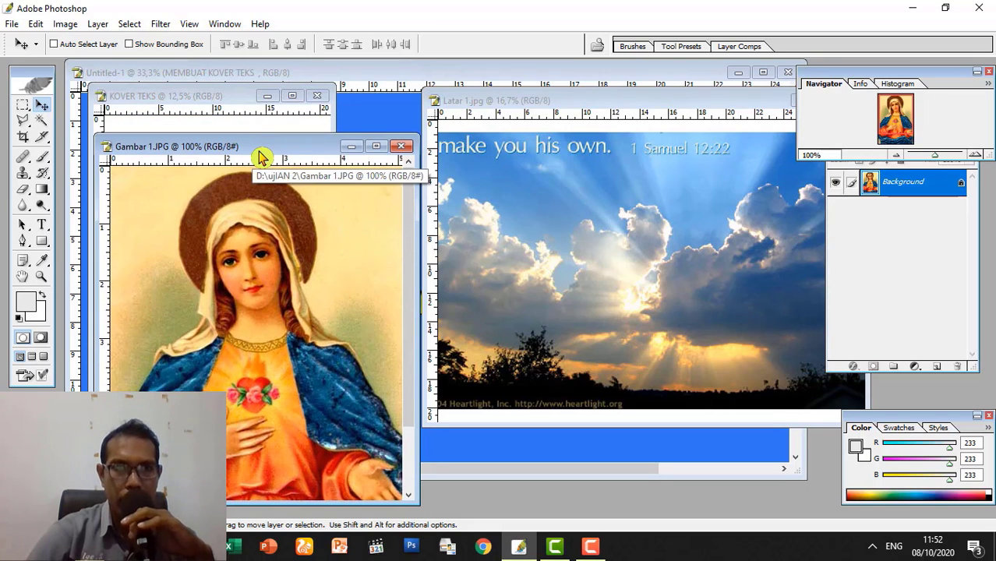
left_click_drag(261, 158, 609, 158)
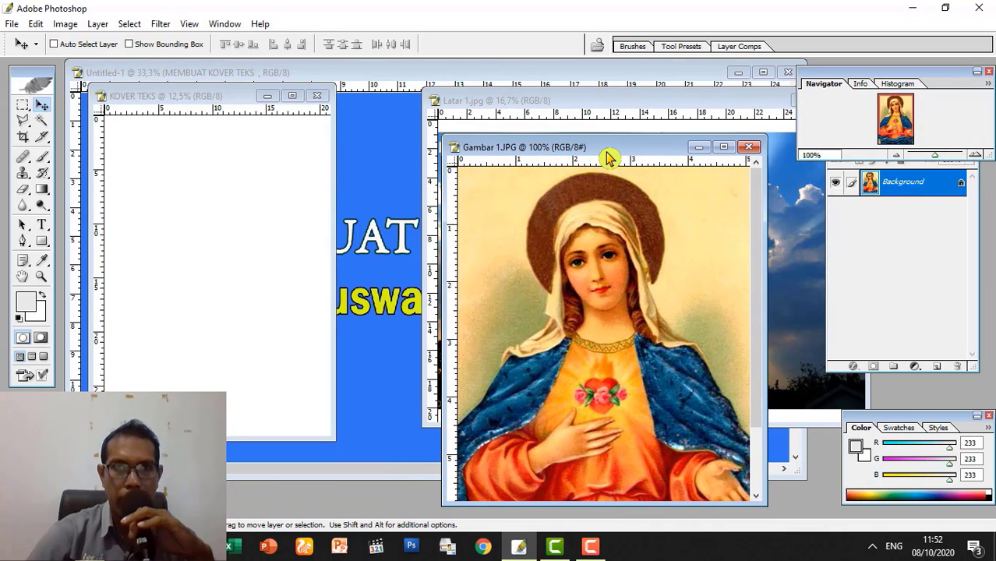
left_click(572, 111)
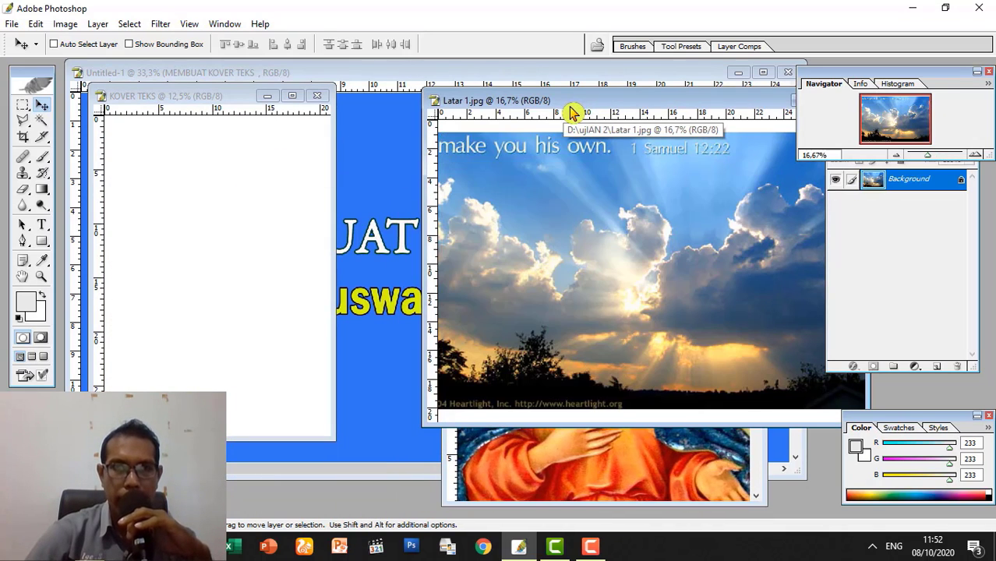
left_click_drag(572, 113, 501, 114)
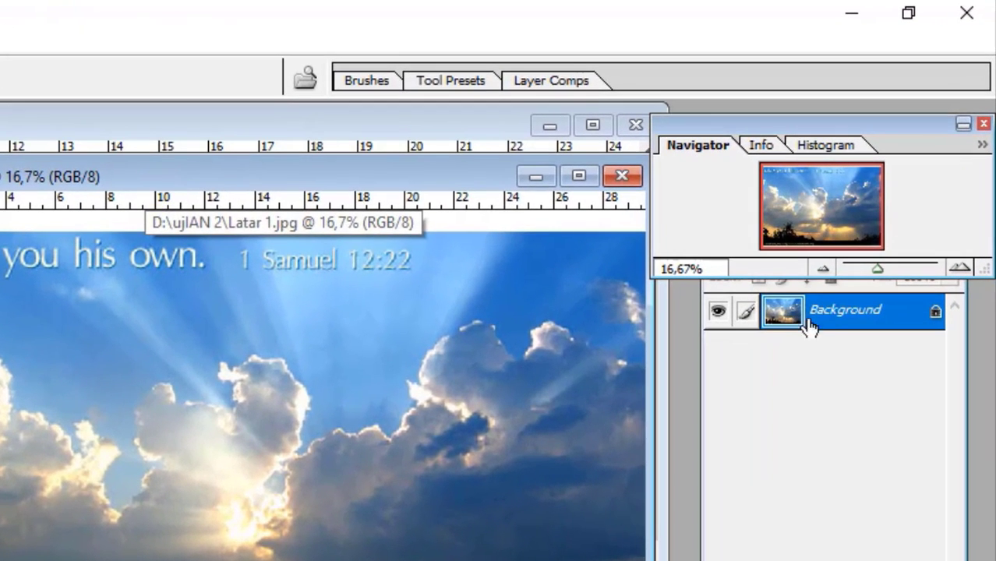
Select Latar 1's Background layer and redisplay the Layers palette in front of the Navigator after hiding it.
left_click(861, 364)
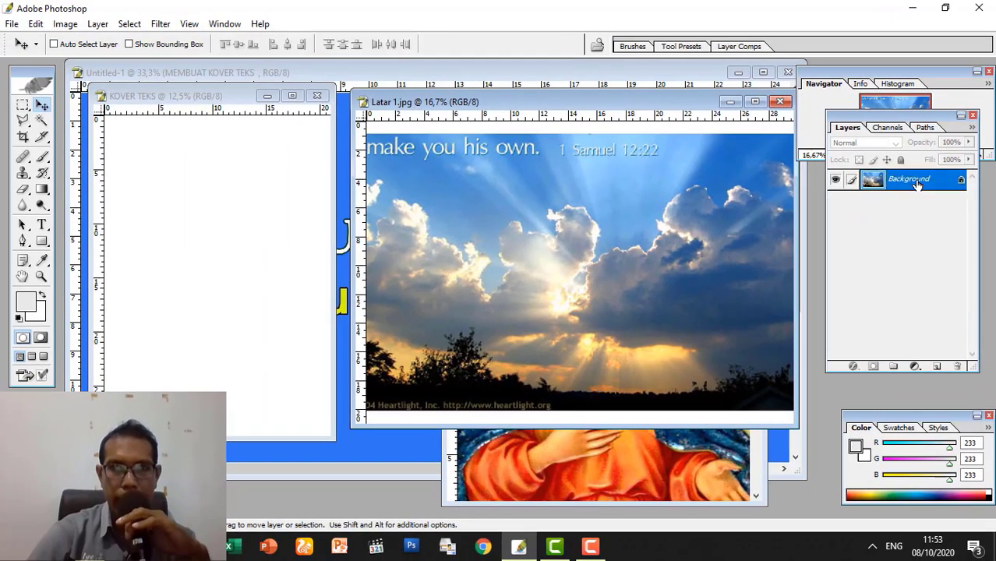
left_click_drag(859, 319, 860, 319)
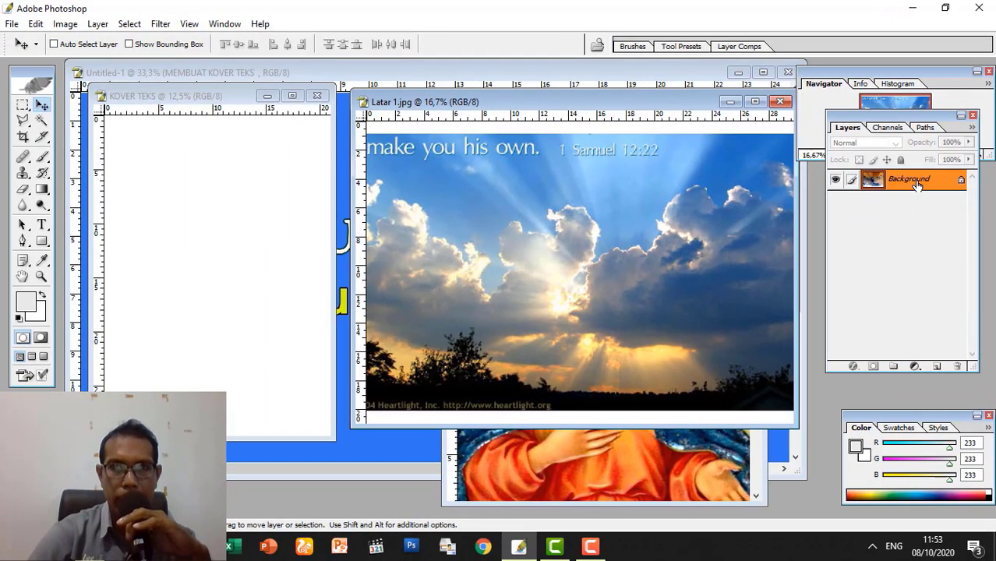
left_click_drag(728, 113, 219, 207)
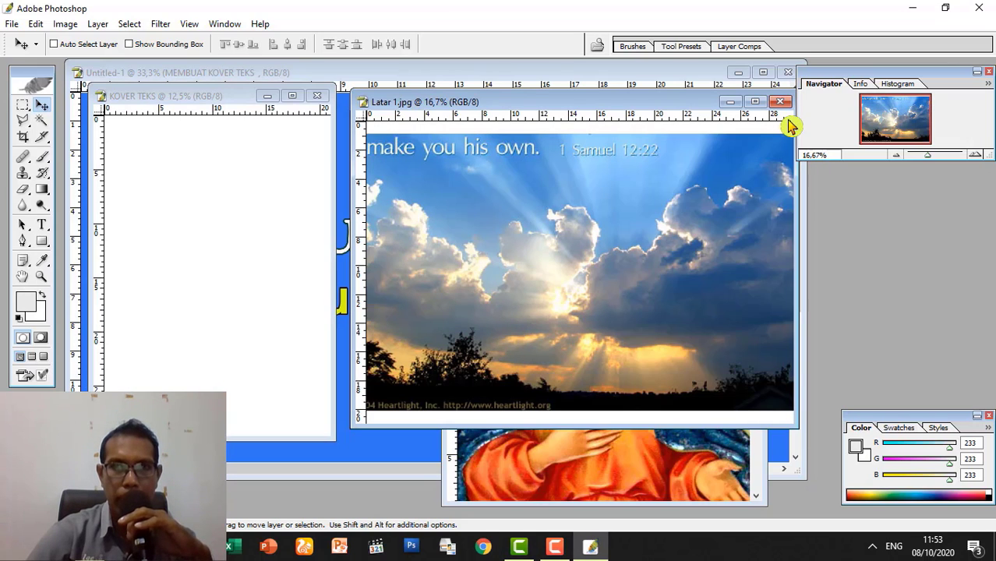
key("F7")
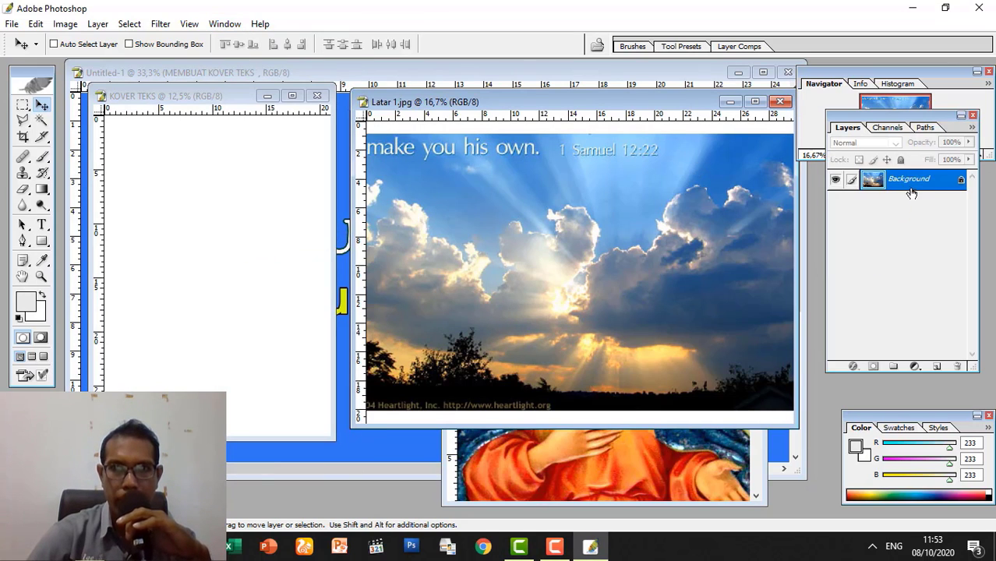
Copy Latar 1's Background layer into the KOVER TEKS document and, with that document maximised, shift the sky picture down slightly.
left_click_drag(909, 190, 221, 238)
left_click_drag(221, 237, 221, 236)
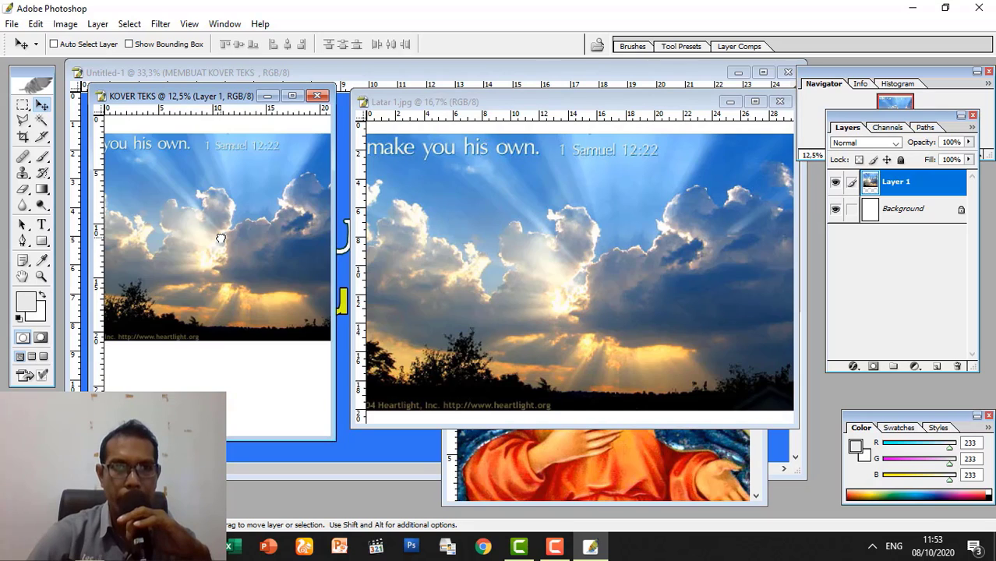
left_click(300, 95)
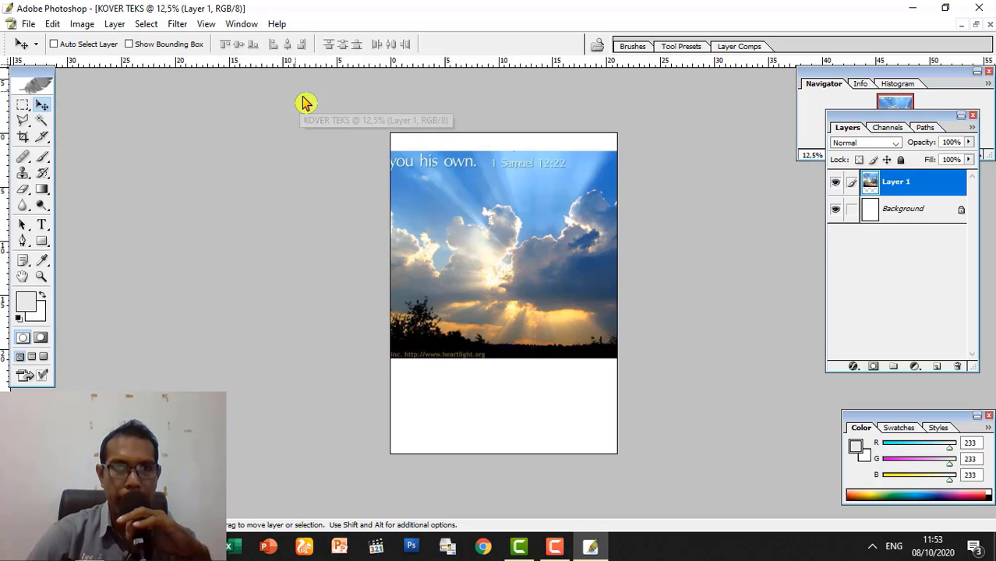
mouse_move(546, 246)
left_mouse_down()
mouse_move(642, 287)
mouse_move(525, 258)
mouse_move(574, 271)
mouse_move(548, 261)
left_mouse_up()
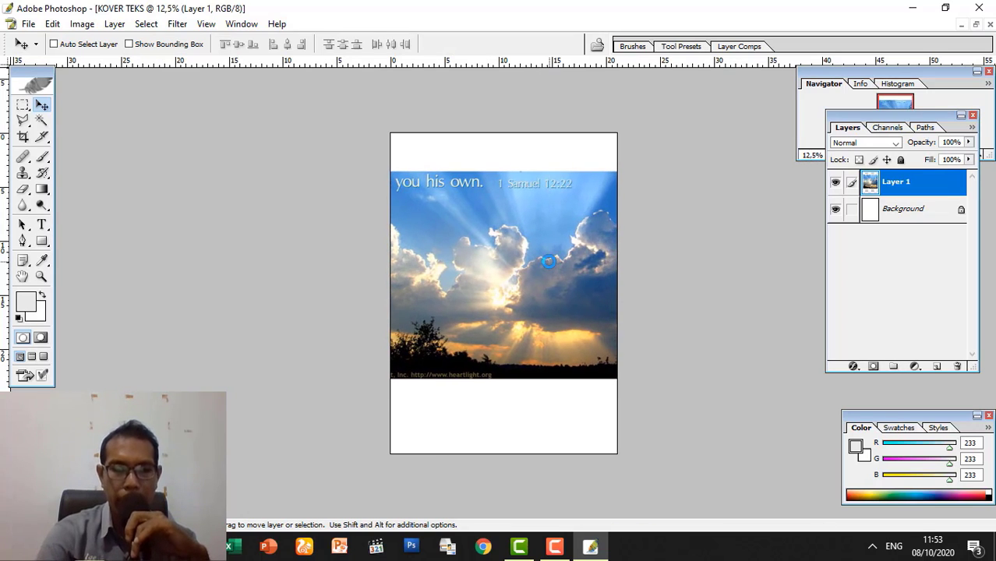
Free-transform the sky layer proportionally to about 208%, position it to cover the whole page and apply the transformation.
key("ctrl+t")
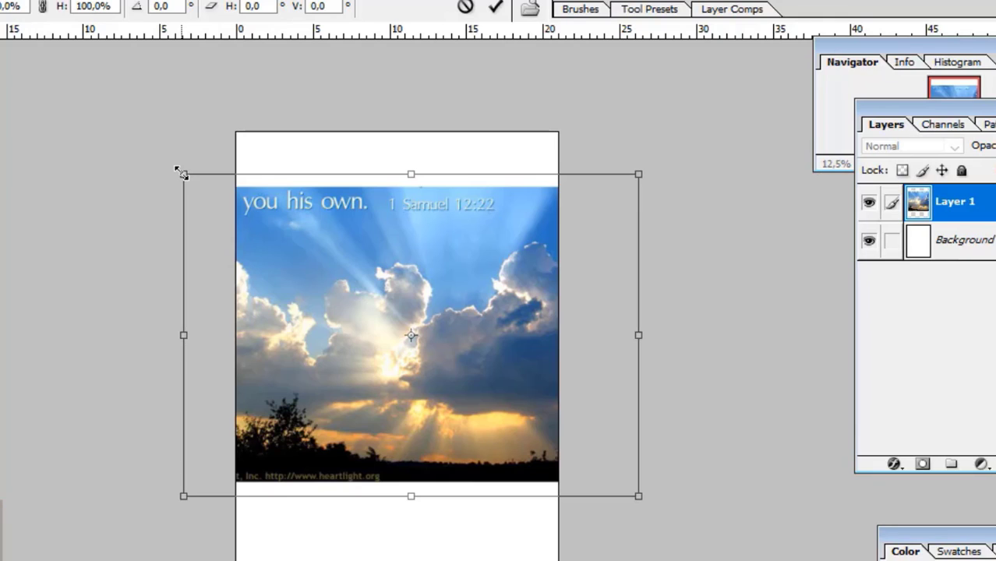
left_click_drag(181, 173, 0, 0)
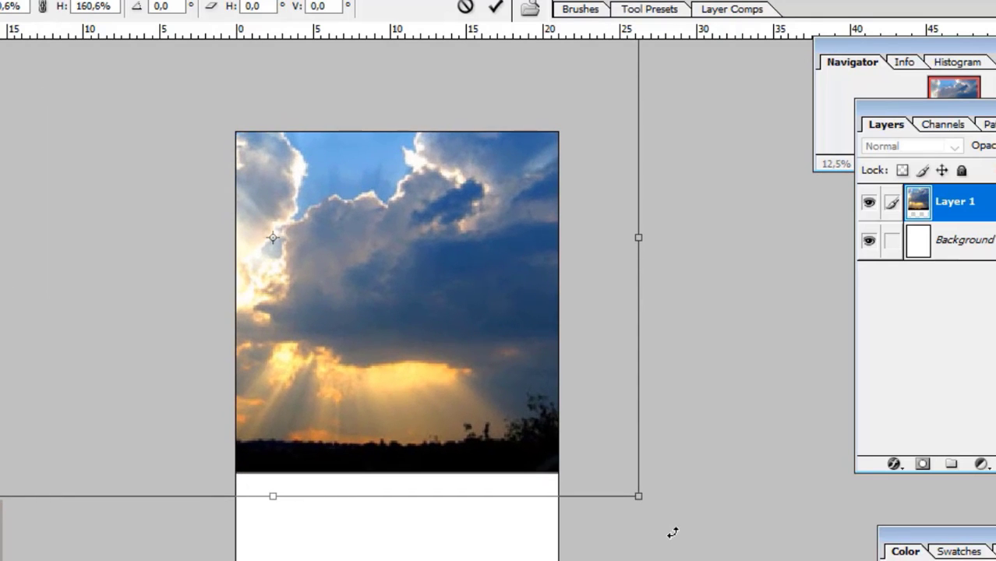
left_click_drag(638, 492, 852, 560)
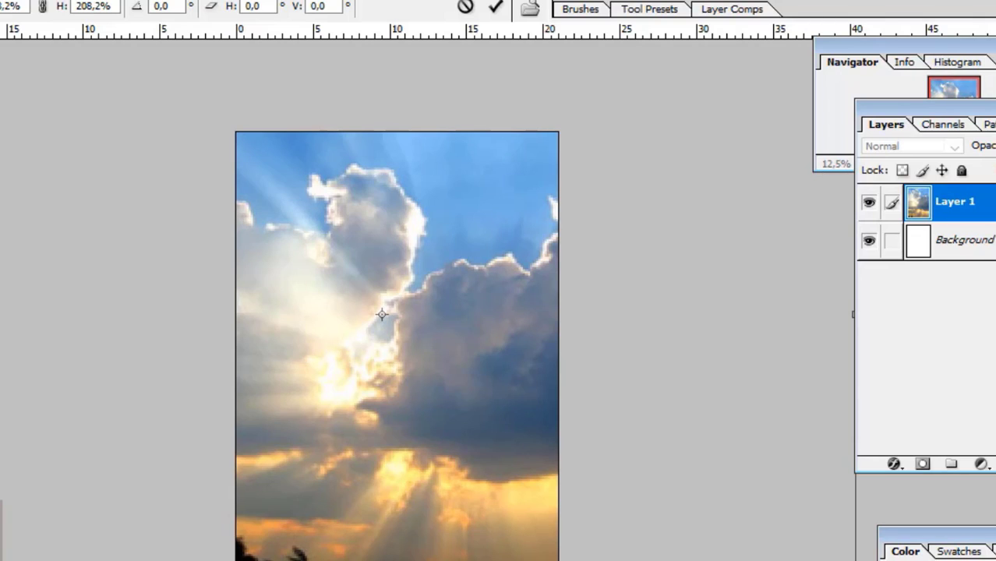
mouse_move(703, 523)
left_mouse_down()
mouse_move(701, 491)
mouse_move(709, 517)
left_mouse_up()
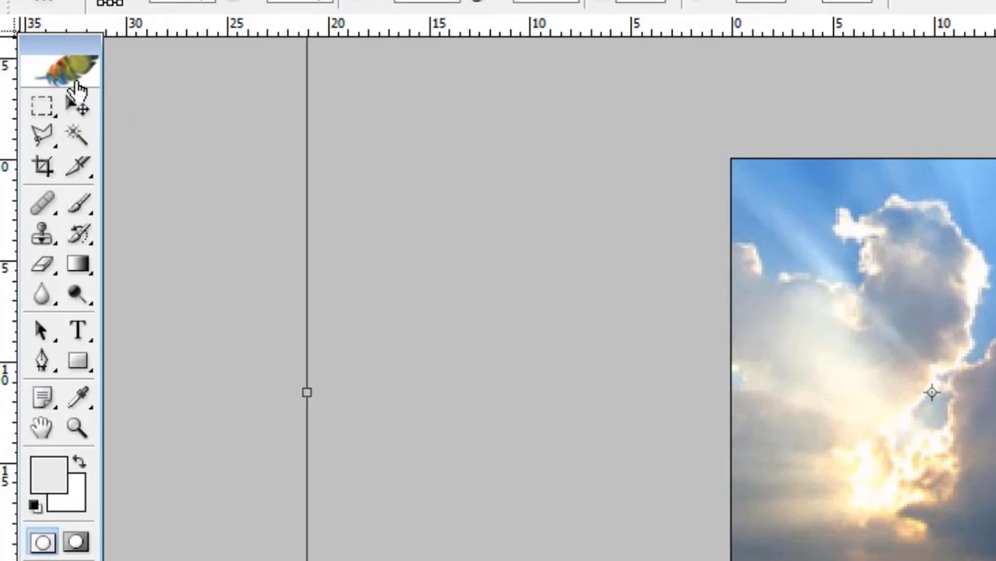
left_click(99, 111)
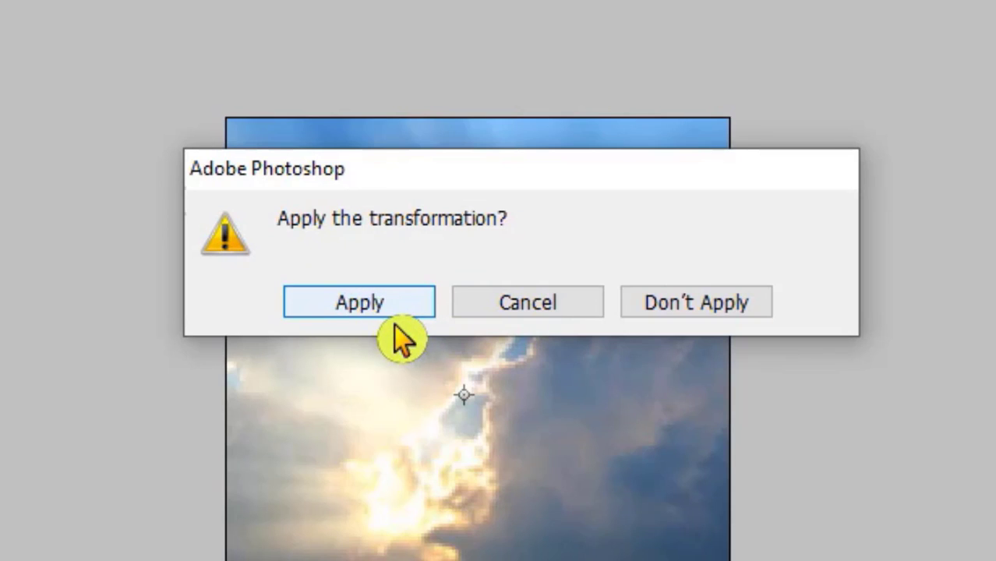
left_click(385, 327)
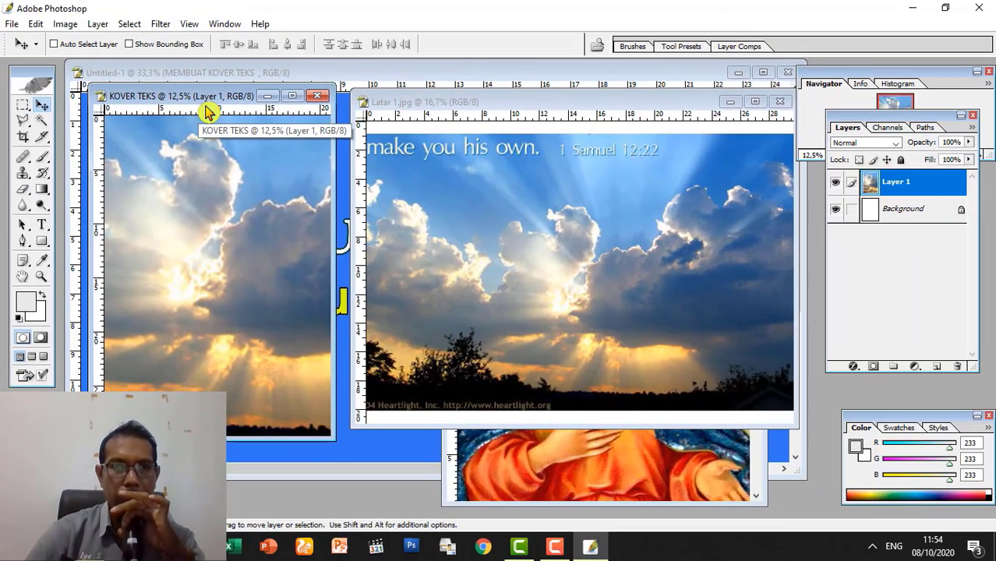
Maximise the Gambar 1 document and trace the figure's outline along the halo, veil and shoulder with the Polygonal Lasso.
left_click(502, 455)
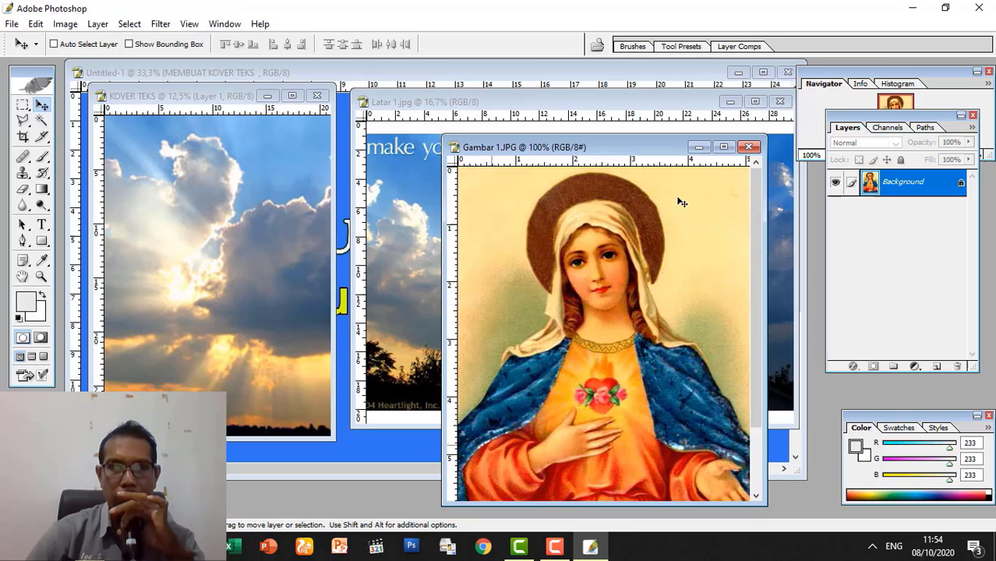
left_click(725, 148)
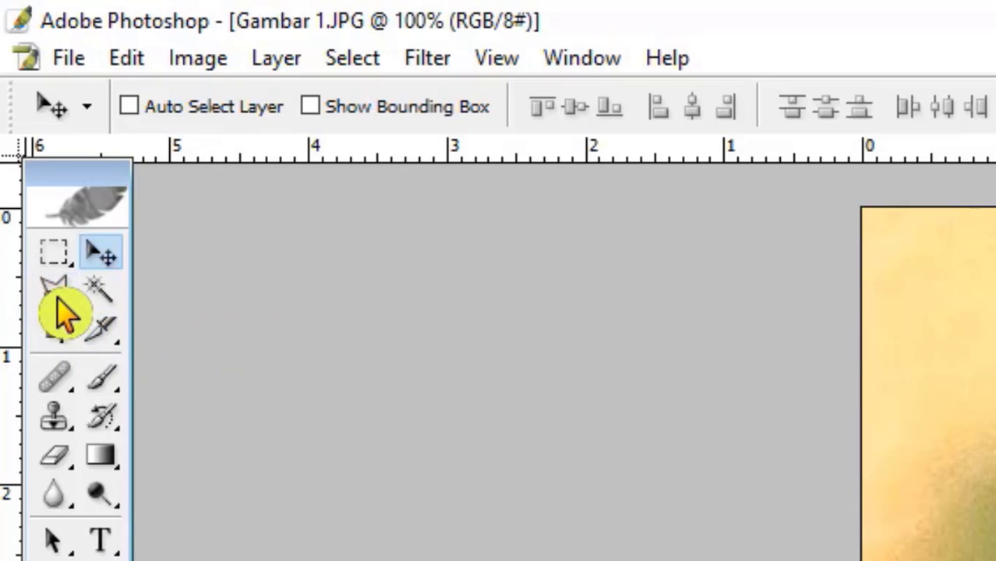
left_click(64, 305)
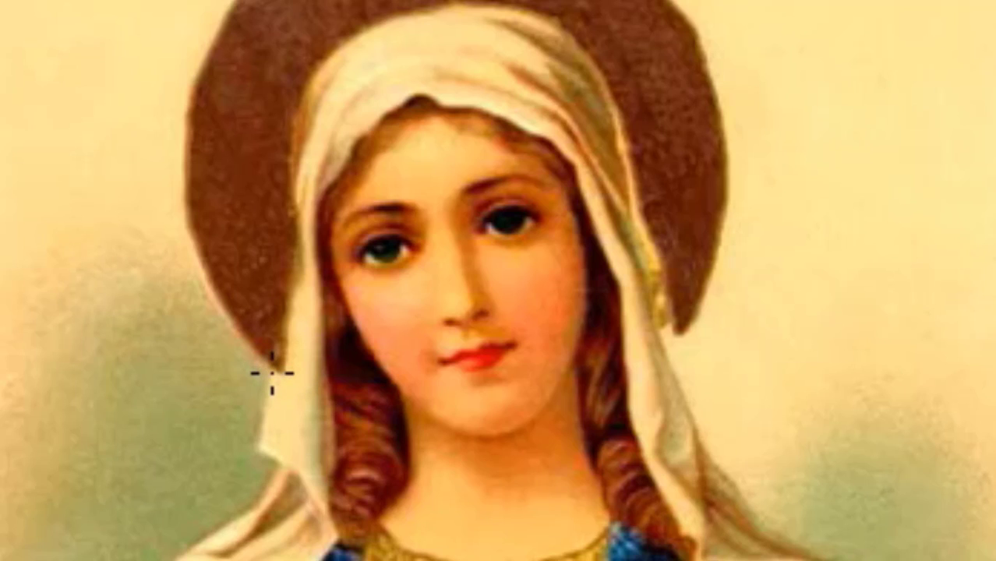
left_click(271, 373)
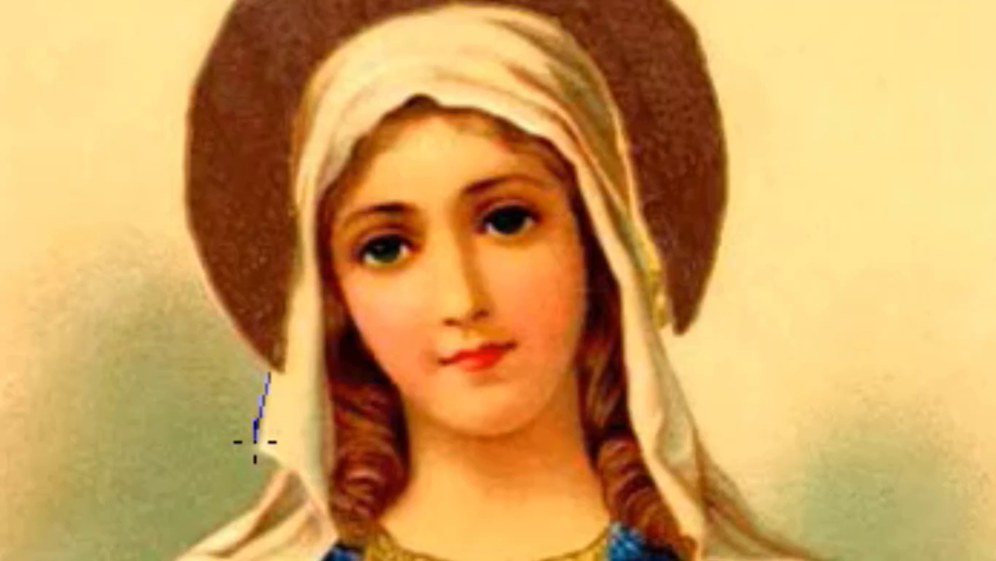
left_click(255, 443)
left_click(272, 456)
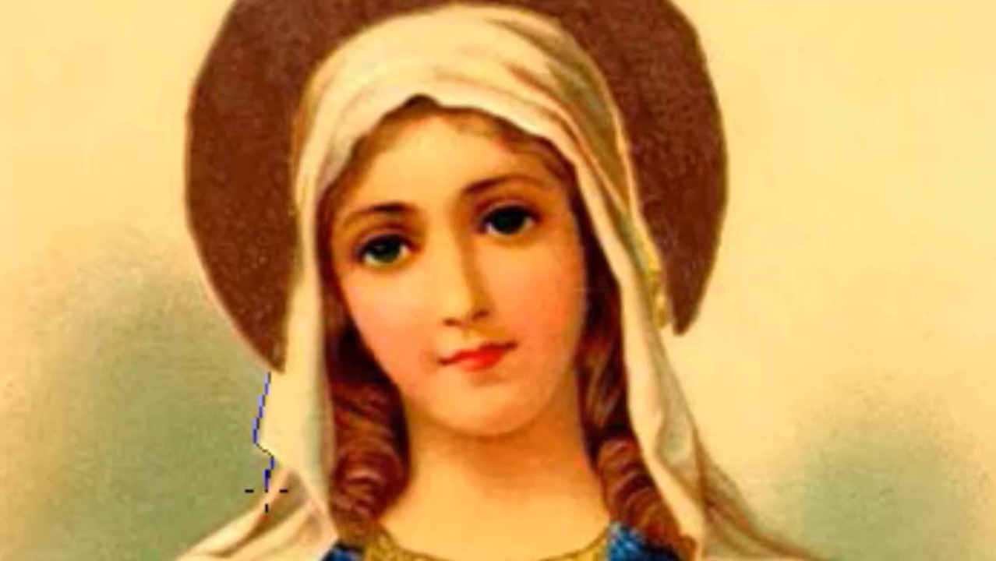
left_click(267, 487)
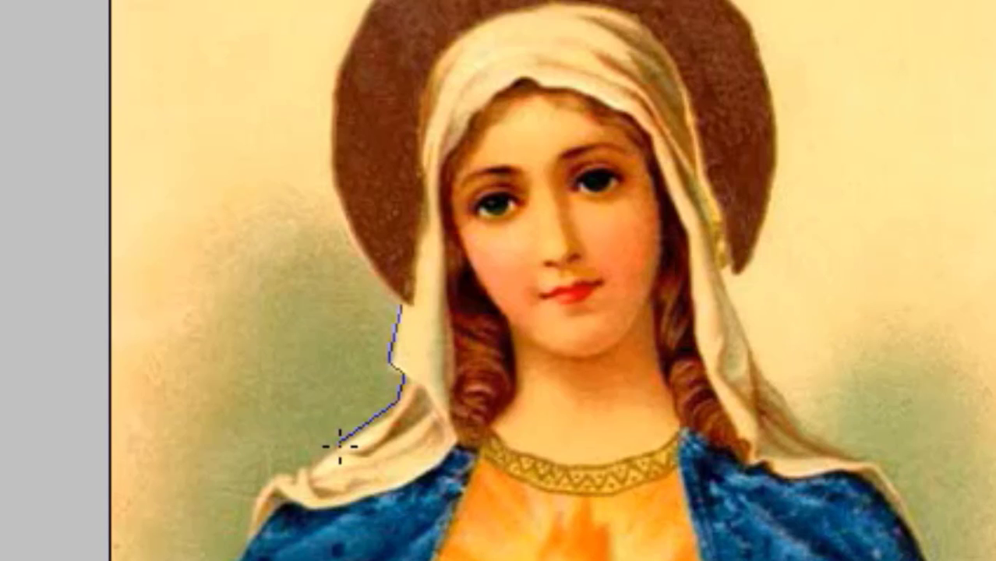
left_click(339, 446)
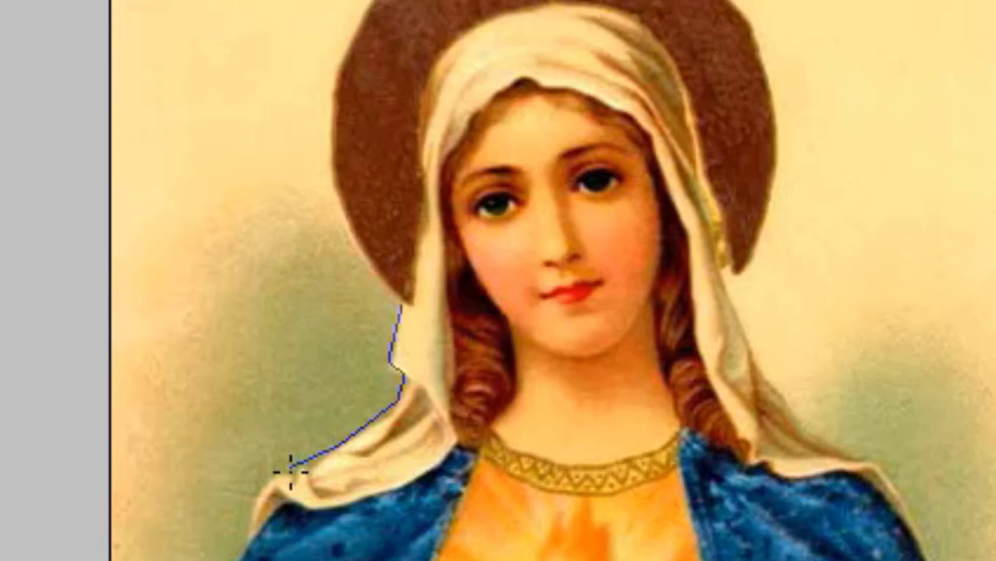
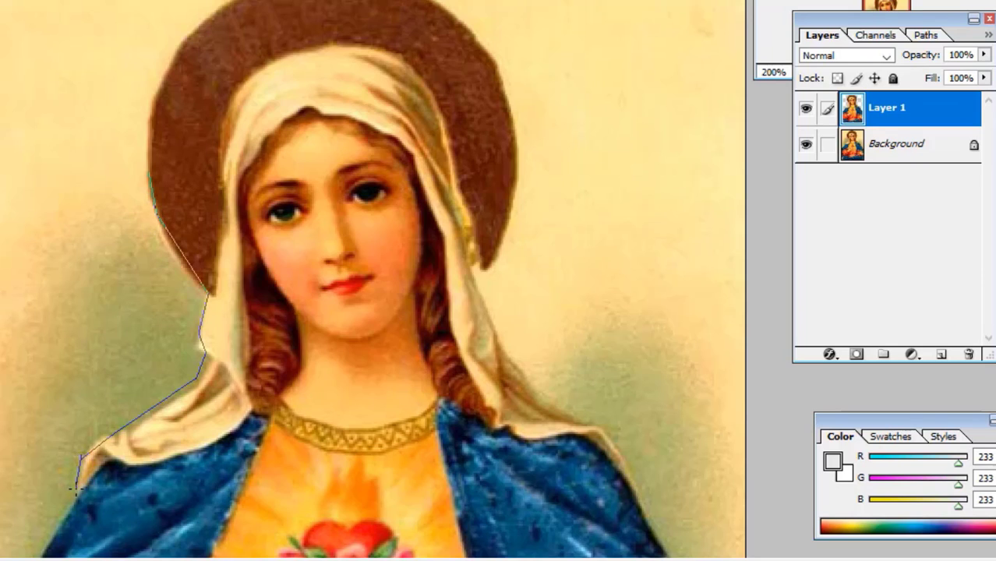
double_click(75, 487)
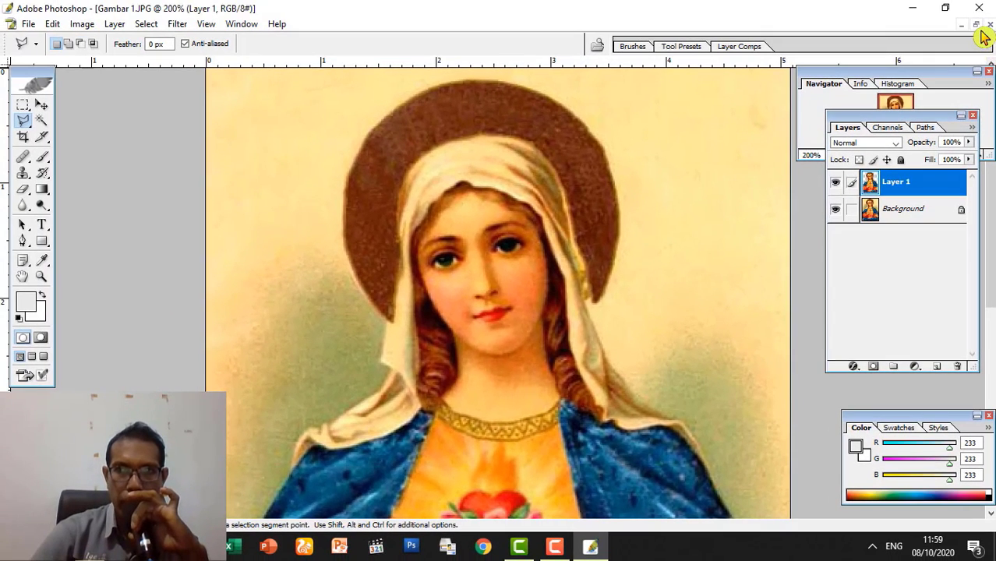
Restore Gambar 1 to a floating window, copy its cut-out figure on Layer 1 into KOVER TEKS and maximise that document.
left_click(976, 26)
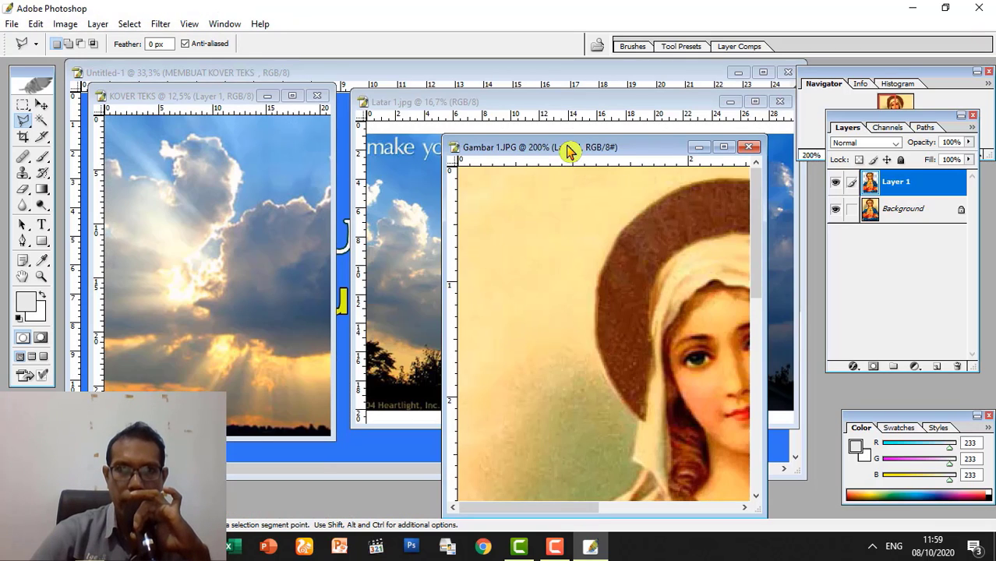
left_click_drag(567, 150, 523, 124)
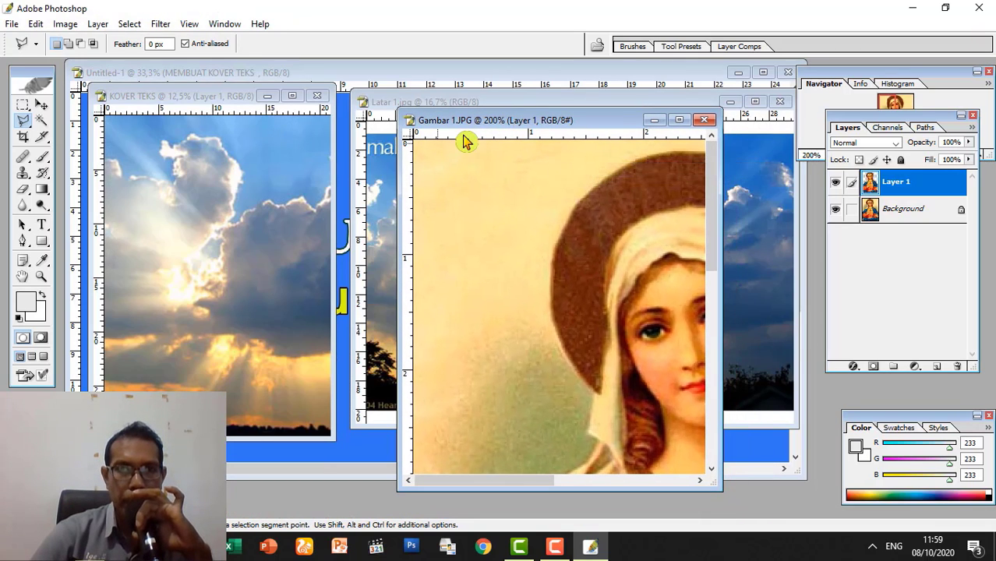
left_click(224, 99)
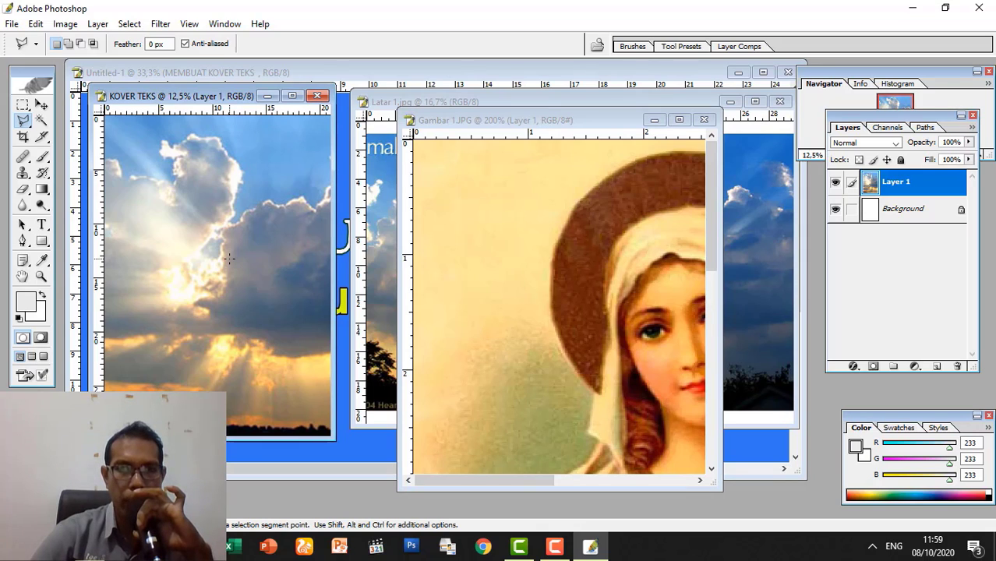
left_click(578, 122)
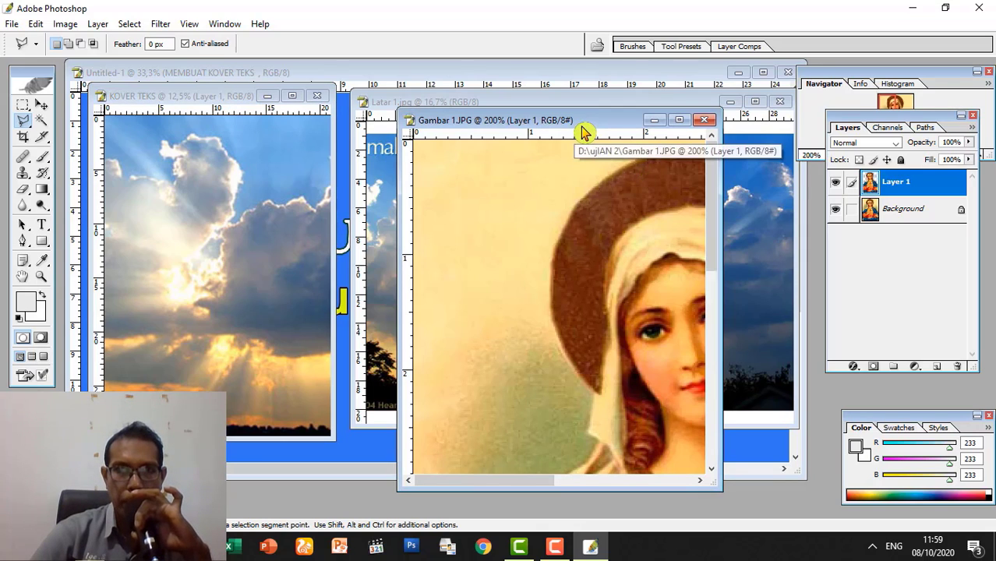
left_click(898, 190)
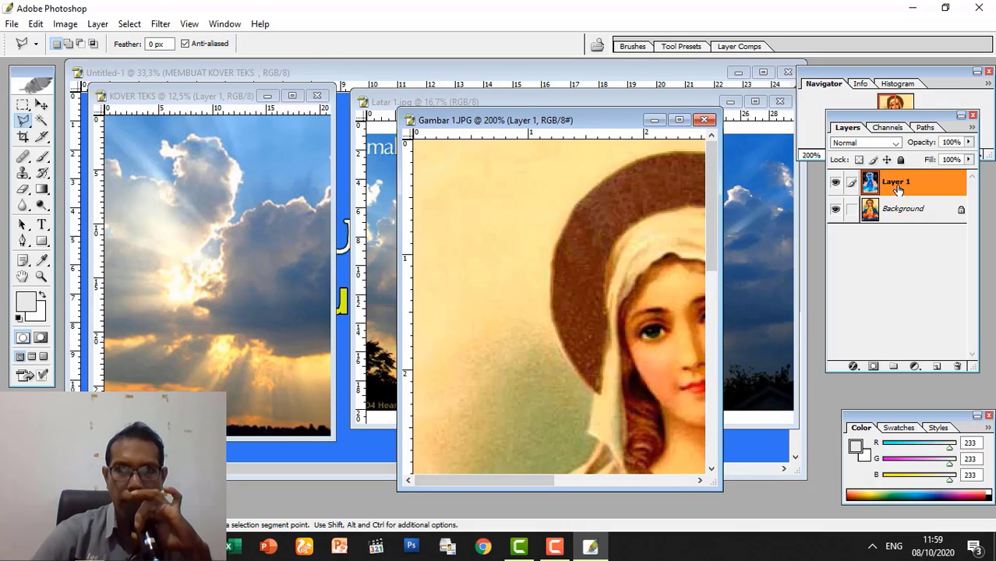
left_click_drag(898, 190, 248, 218)
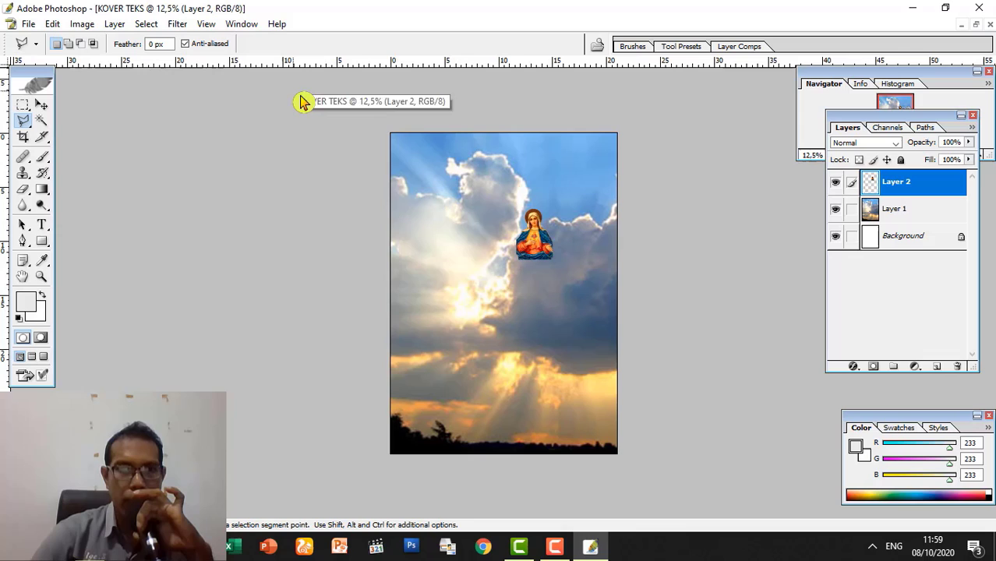
left_click(293, 96)
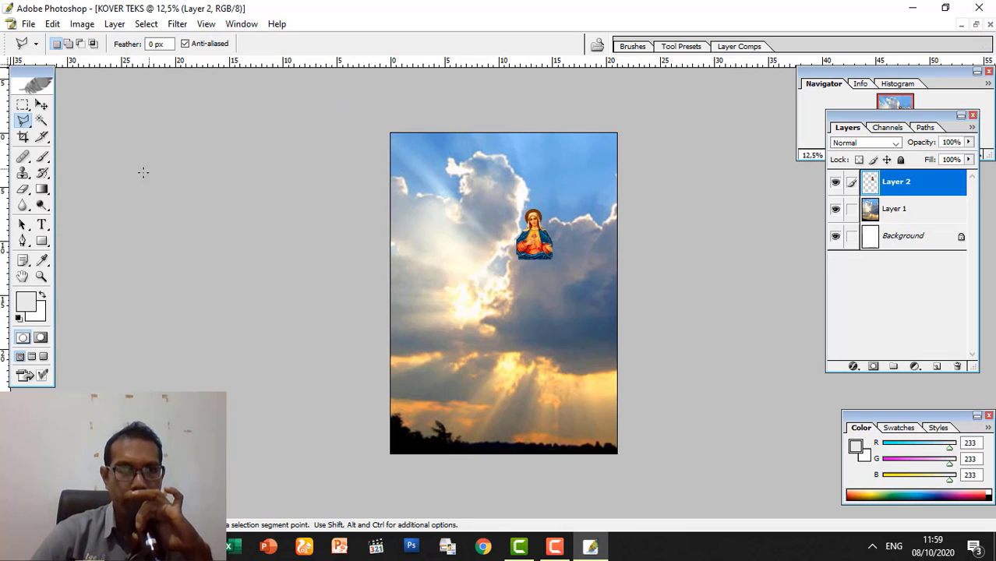
Enlarge the figure on Layer 2 proportionally to about 8 cm wide, apply the transformation and move it to the cover's upper centre.
left_click(41, 276)
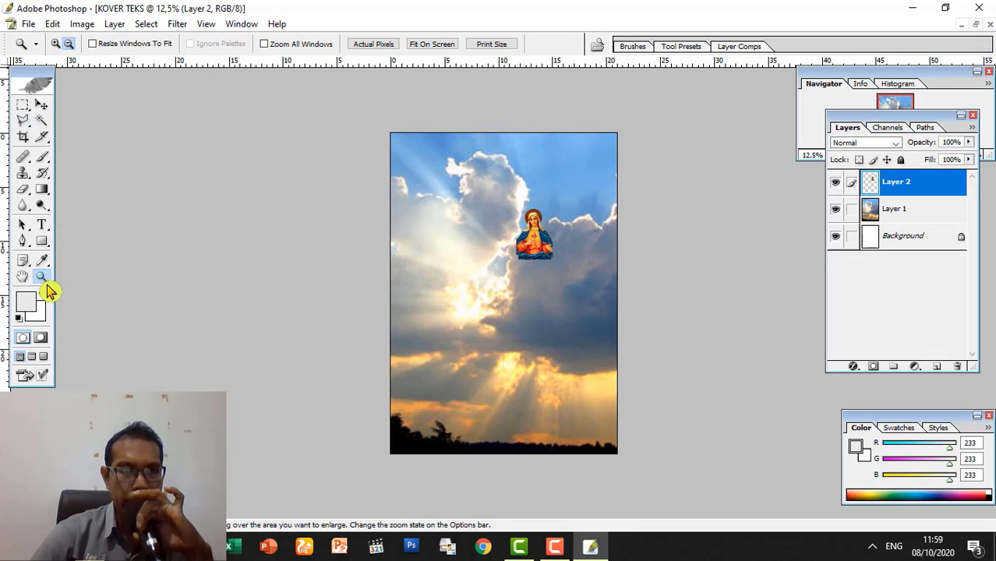
left_click(60, 44)
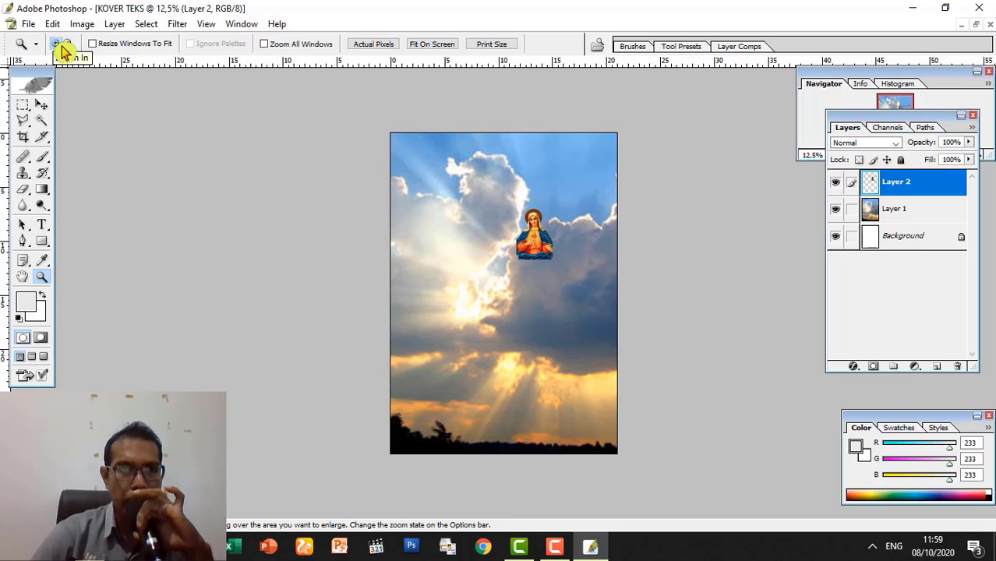
left_click(524, 242)
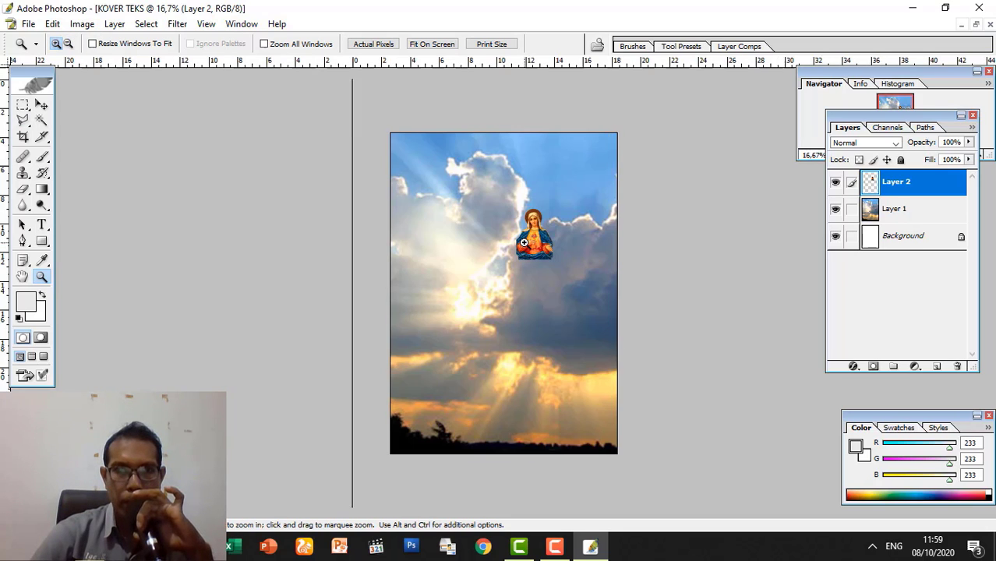
left_click(610, 192)
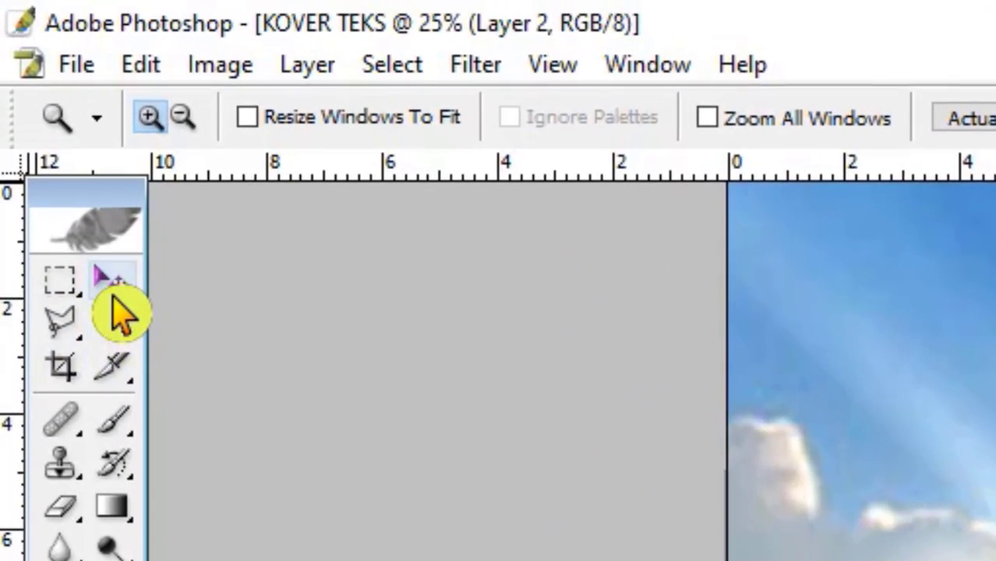
left_click(48, 124)
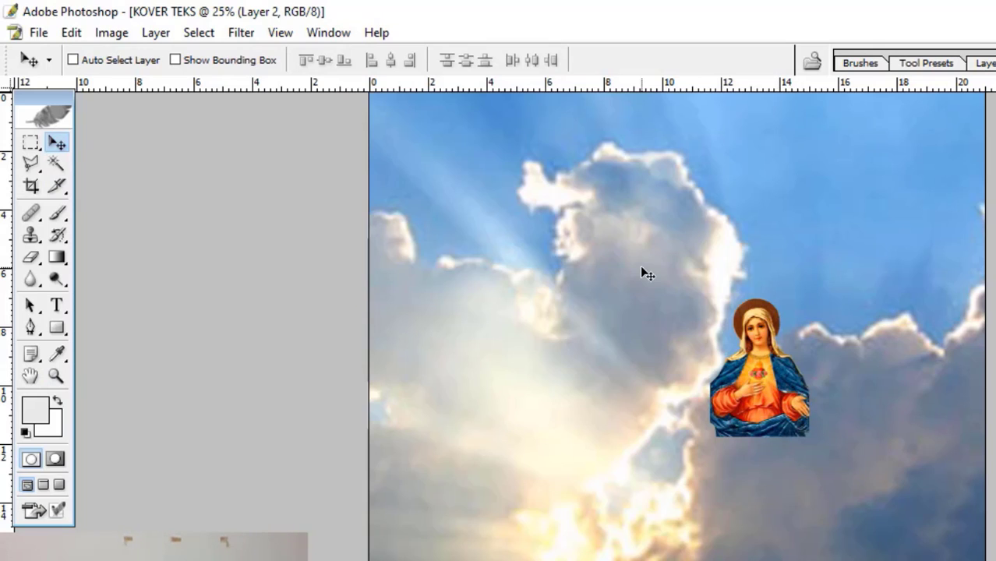
key("ctrl+t")
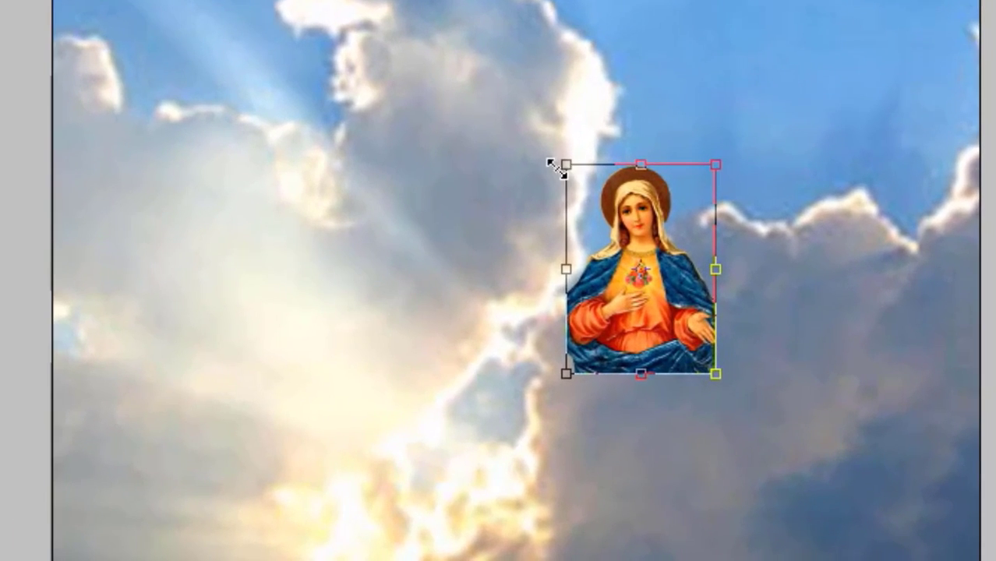
left_click_drag(558, 169, 260, 0)
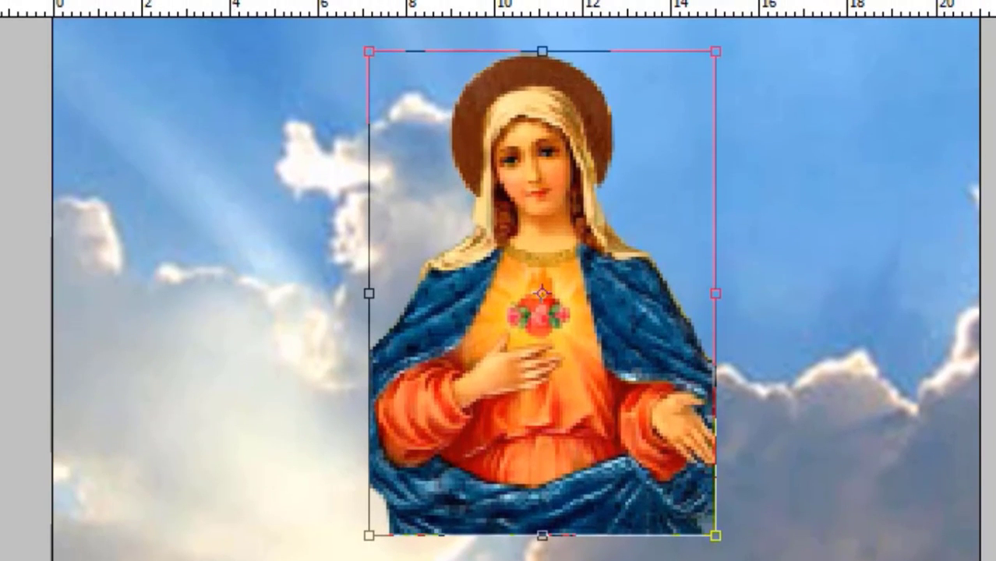
left_click(0, 31)
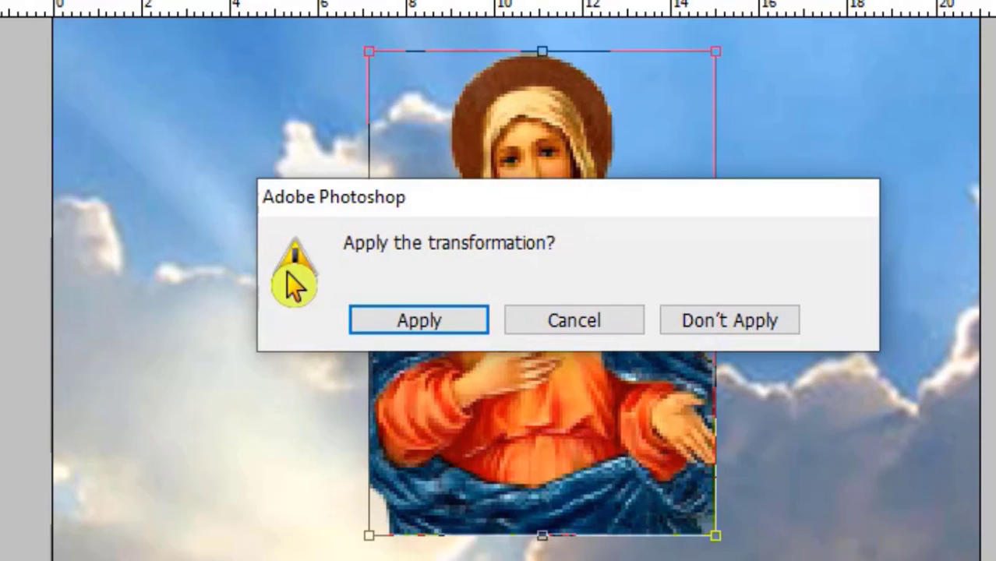
left_click(404, 328)
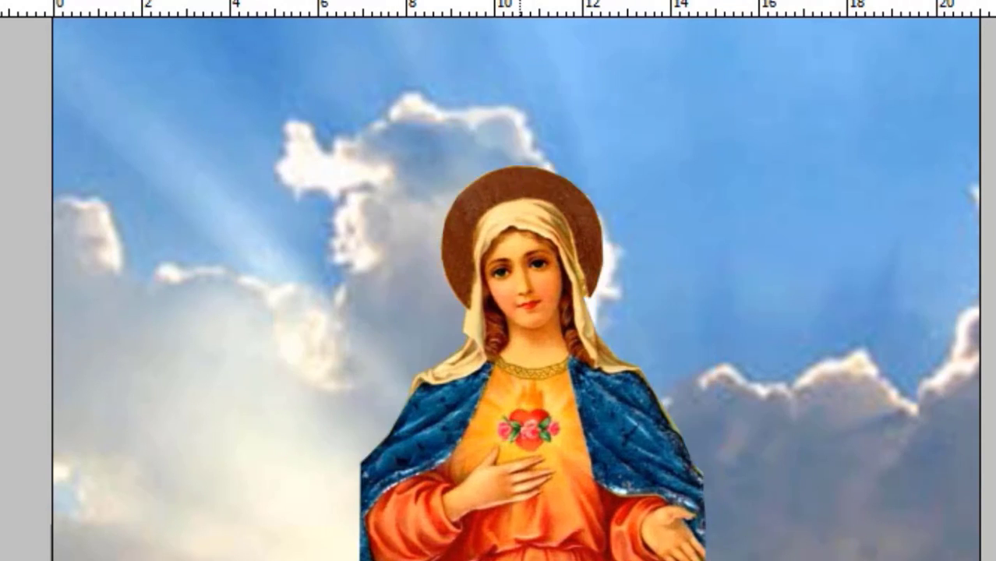
left_click_drag(520, 423, 503, 333)
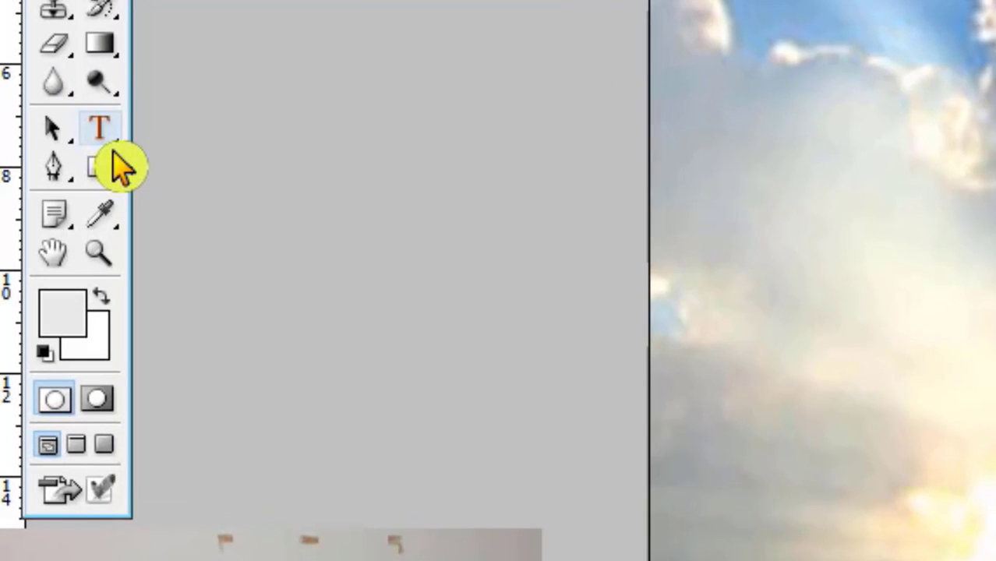
Create a text box about 18 × 5 cm in the sky above the figure and enter "TATA PERAYAAN EKARISTI" in it.
left_click(114, 151)
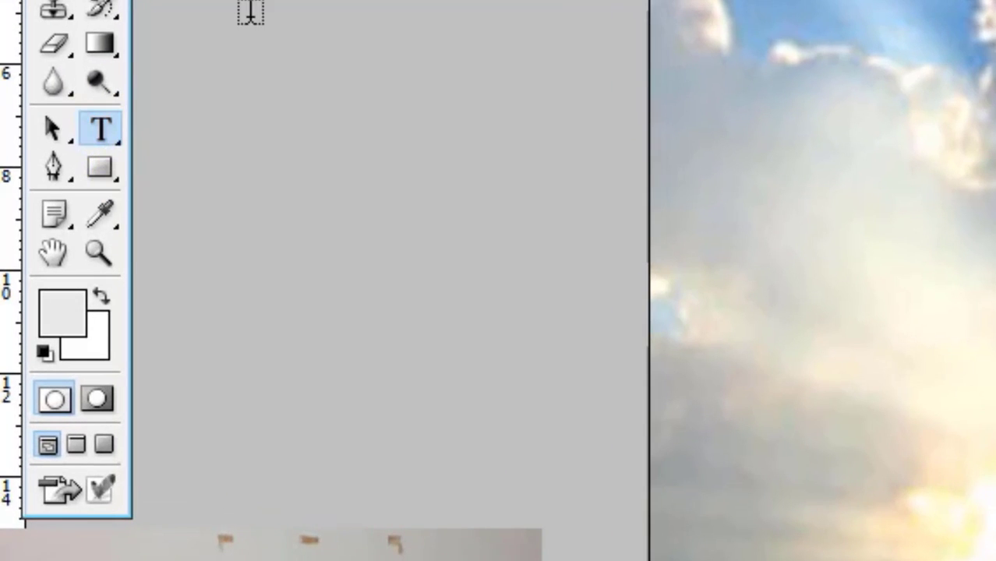
left_click(99, 253)
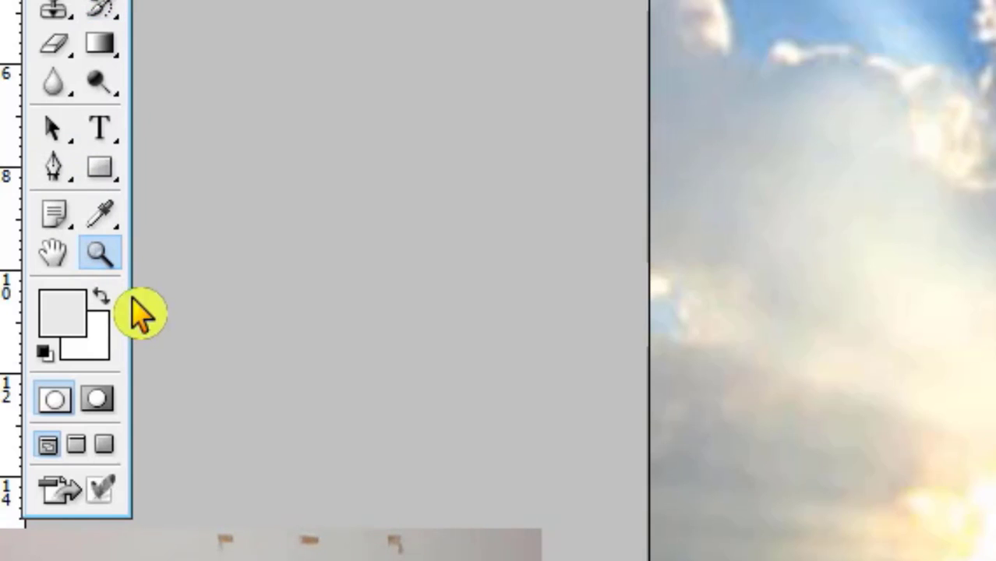
left_click(970, 88, "alt")
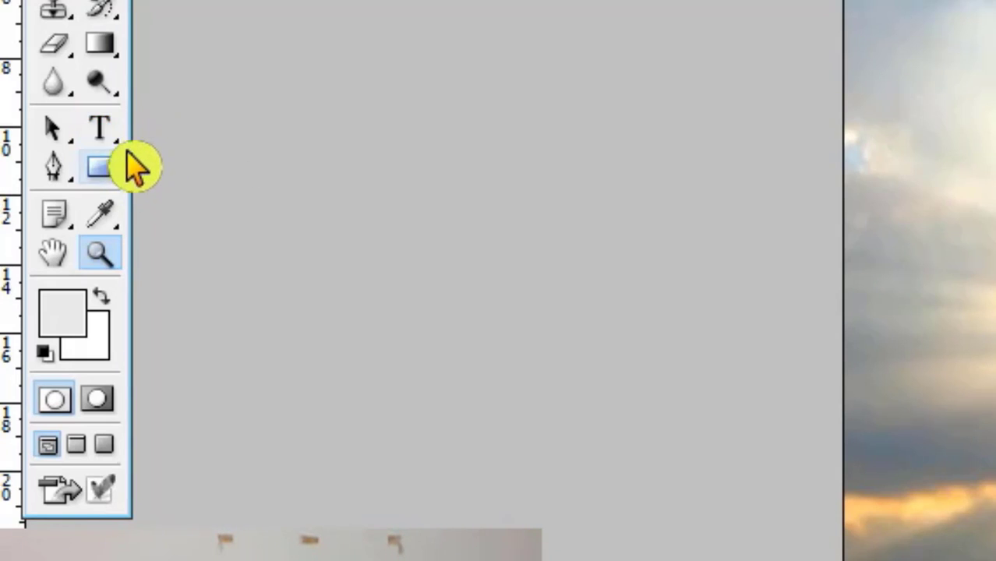
left_click(109, 139)
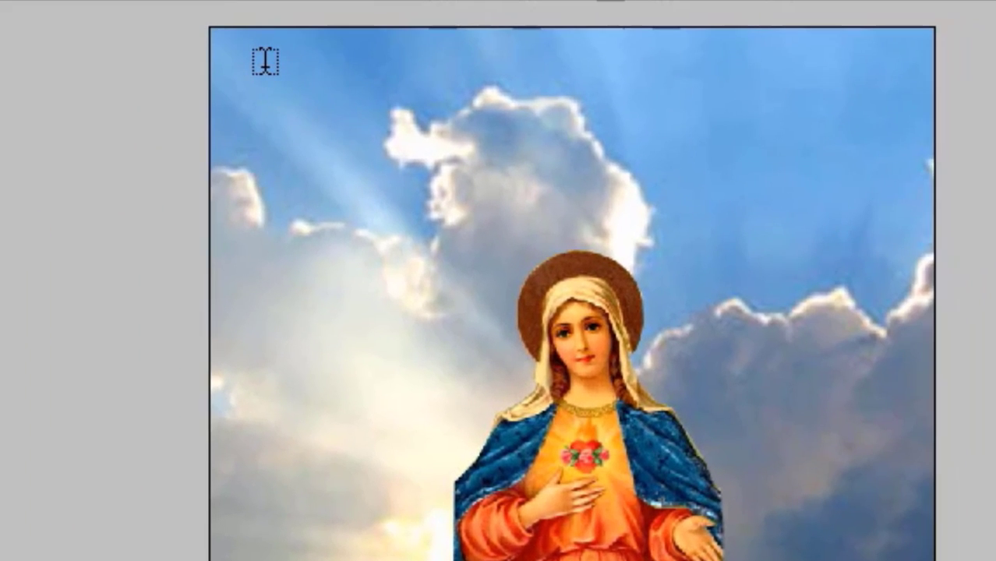
left_click_drag(266, 64, 878, 239)
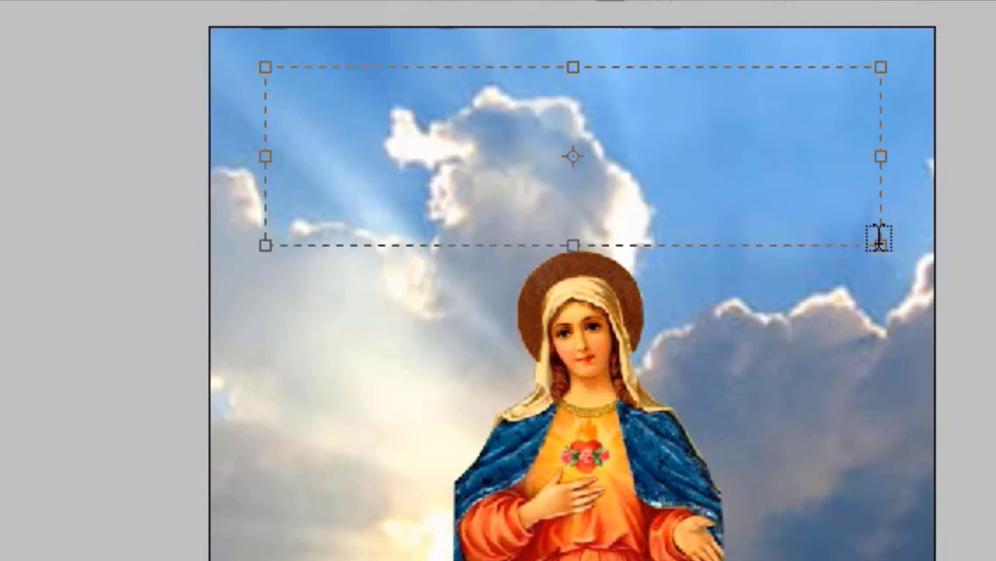
type("TAT")
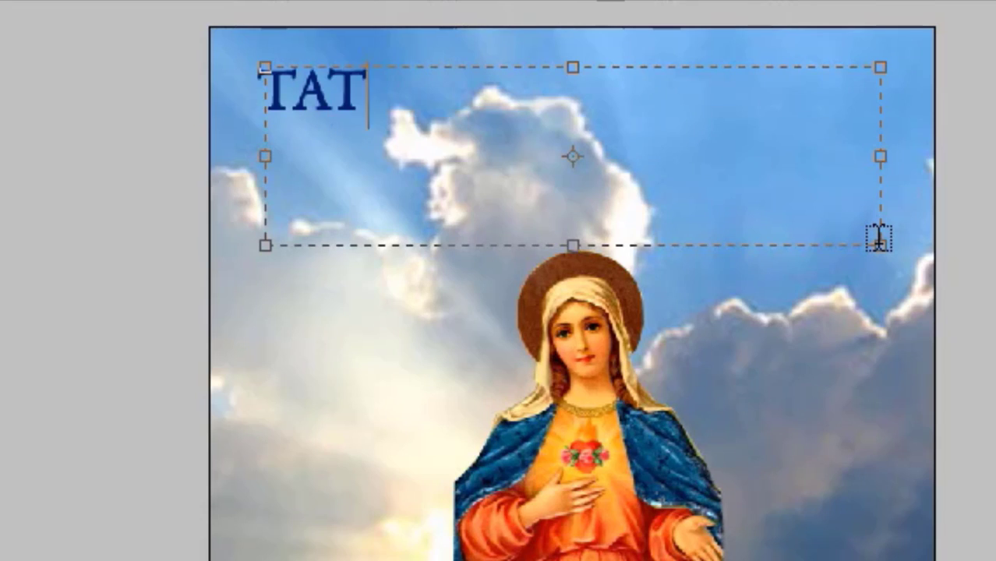
type("A PER")
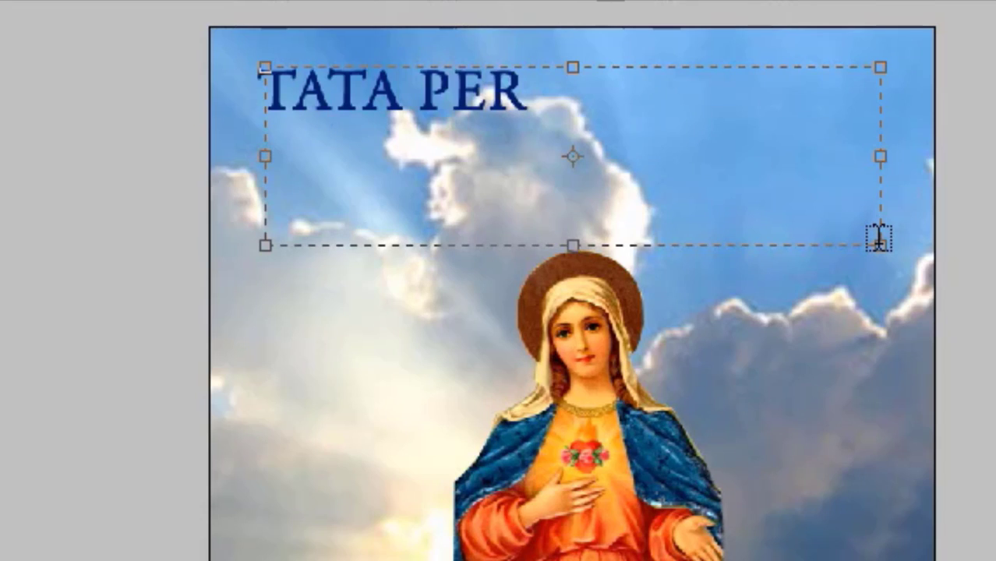
type("AYAAN ")
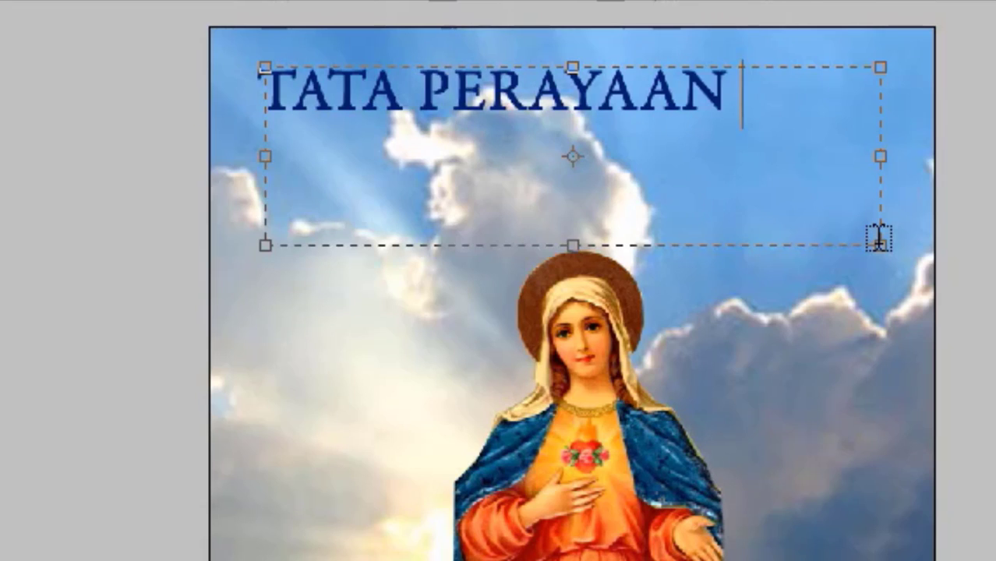
type("EKARISTI")
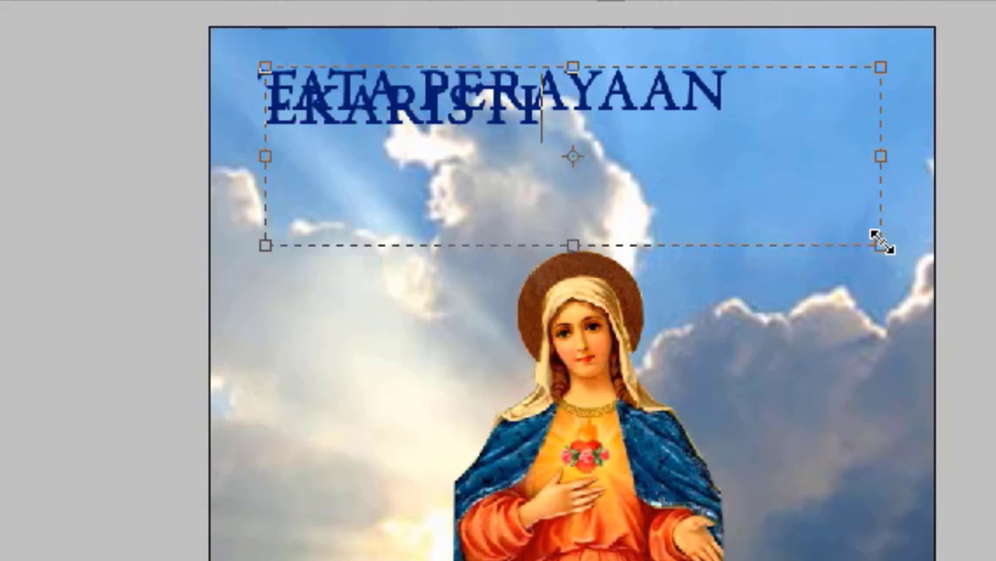
Set the whole "TATA PERAYAAN EKARISTI" title to 30 pt and centre-align it in its text box.
key("ctrl+a")
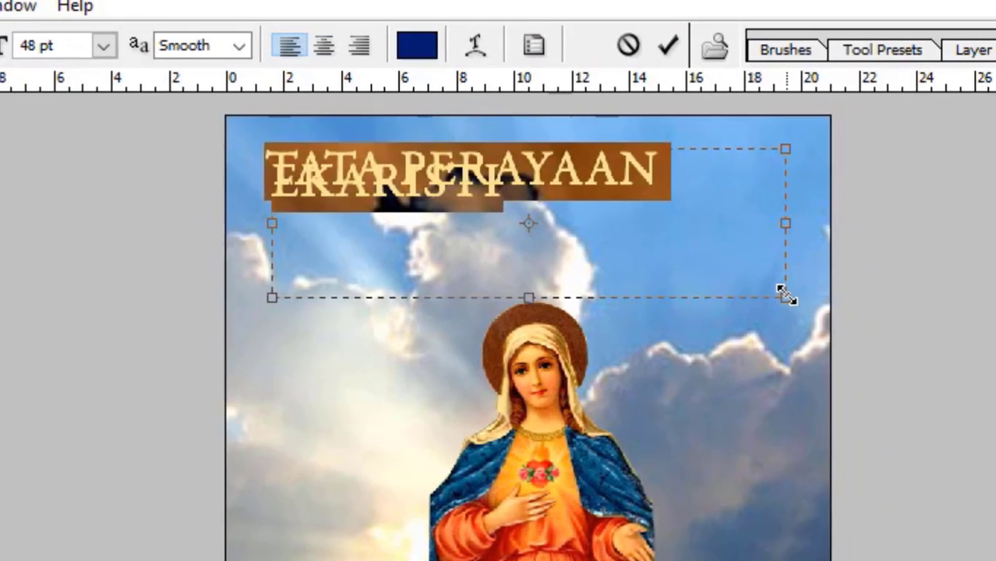
left_click(107, 53)
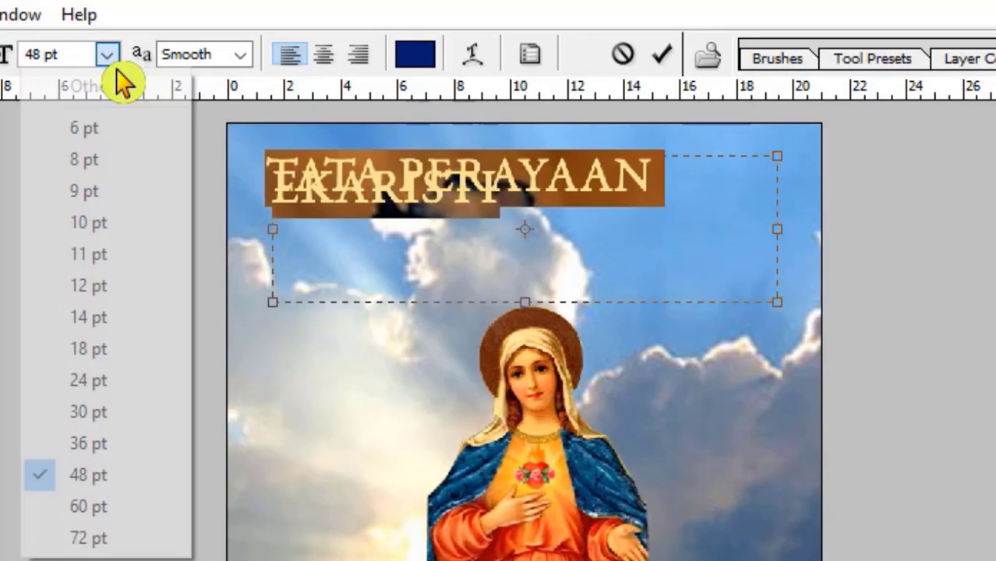
left_click(109, 390)
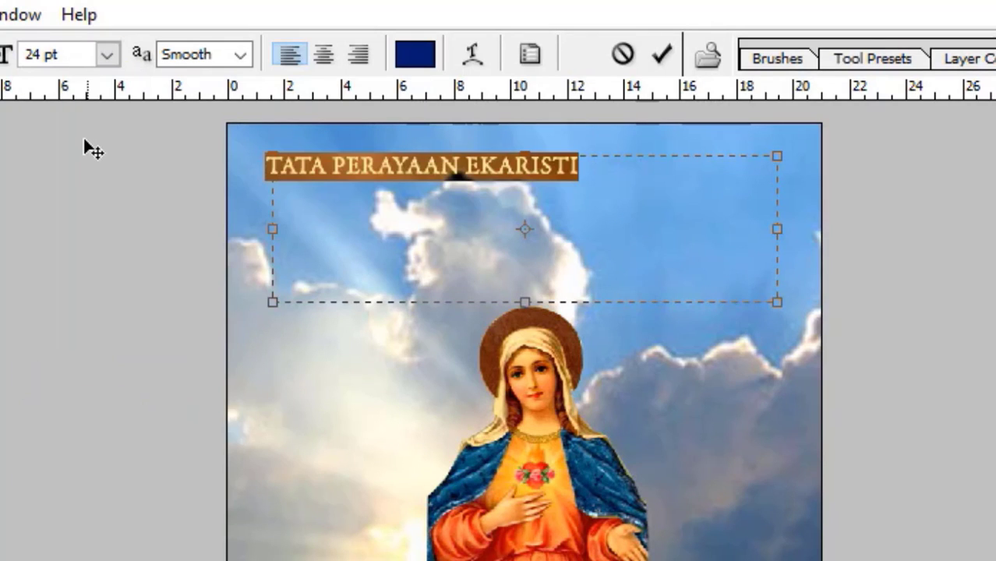
left_click(107, 54)
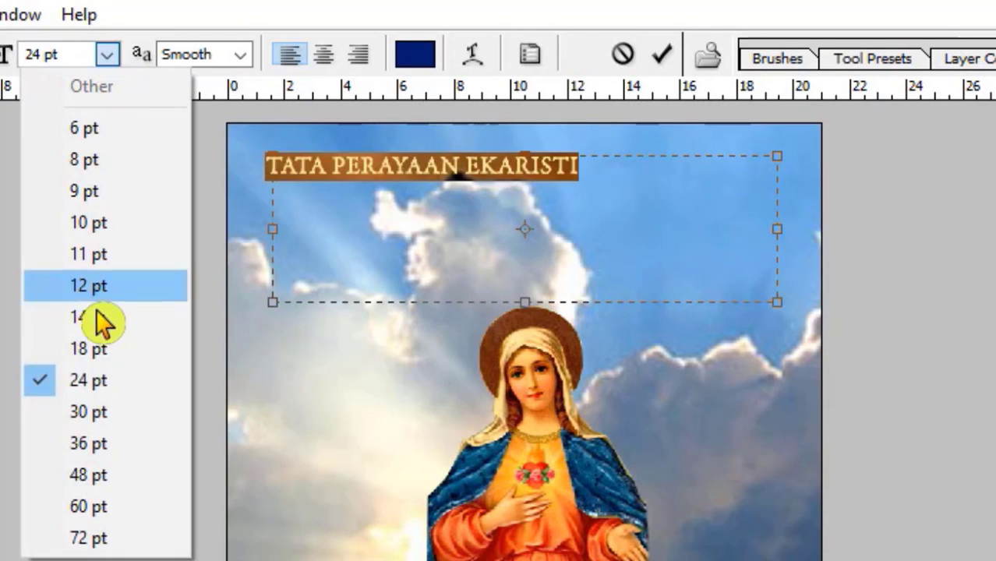
left_click(95, 425)
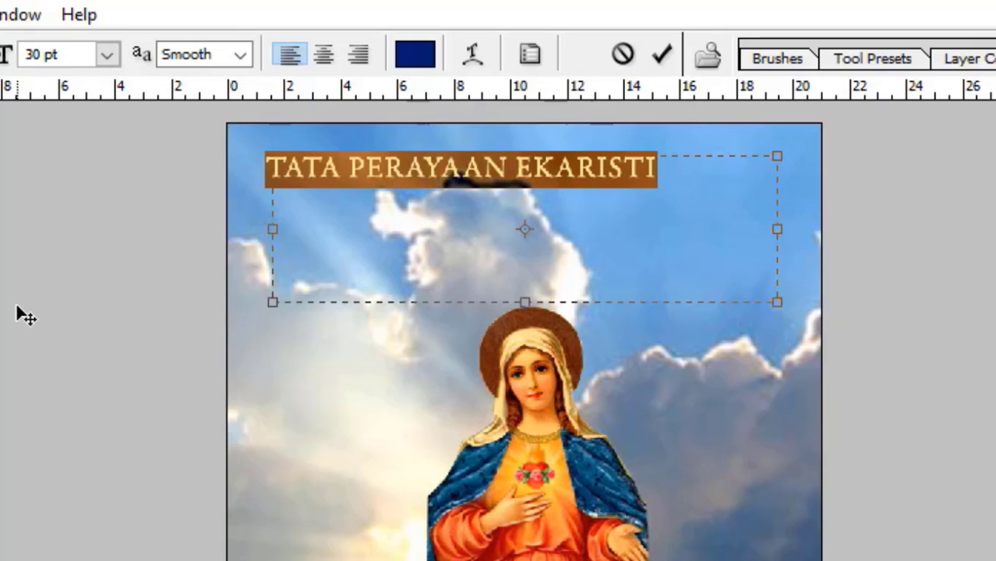
left_click(332, 67)
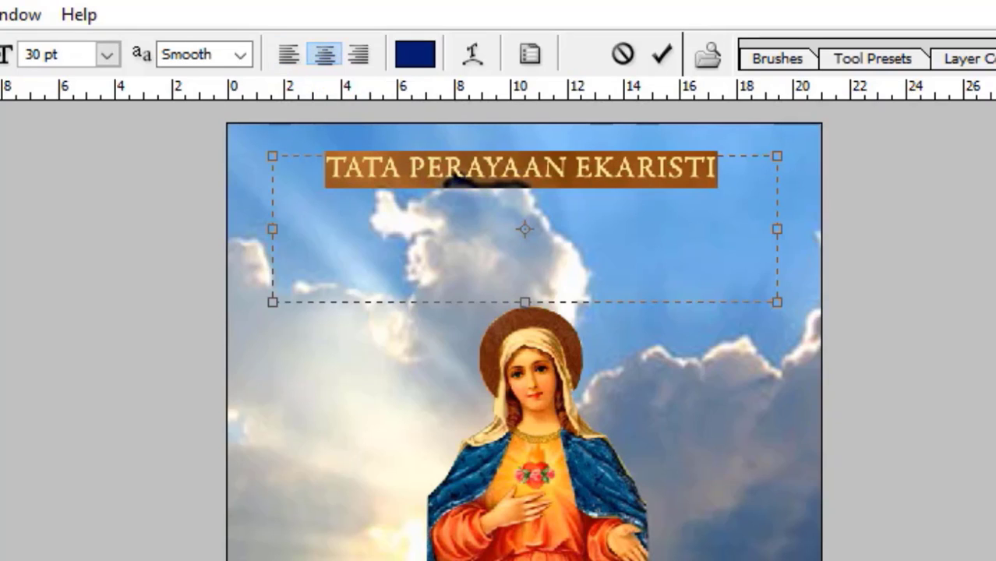
Add a second line reading "MISA PENUTUPAN BULAN MARIA" below the title in the same text box.
left_click(715, 165)
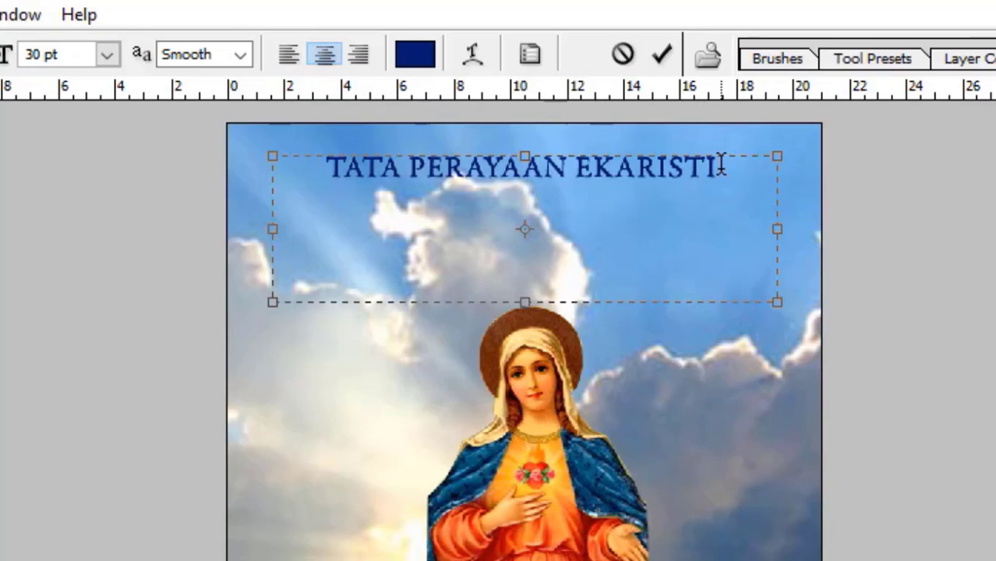
key("Return")
type("MI")
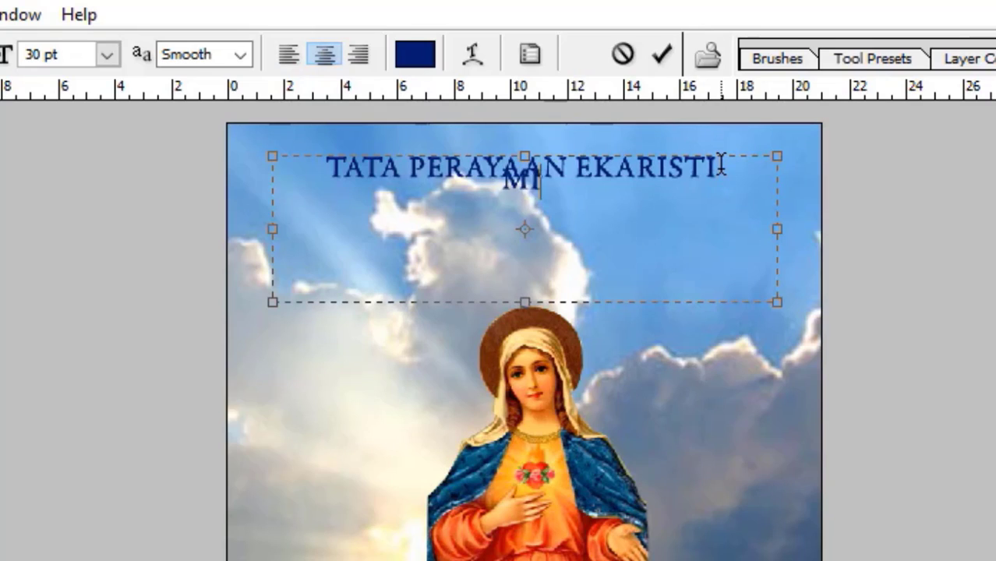
type("DA")
key("BackSpace")
key("BackSpace")
type("SA")
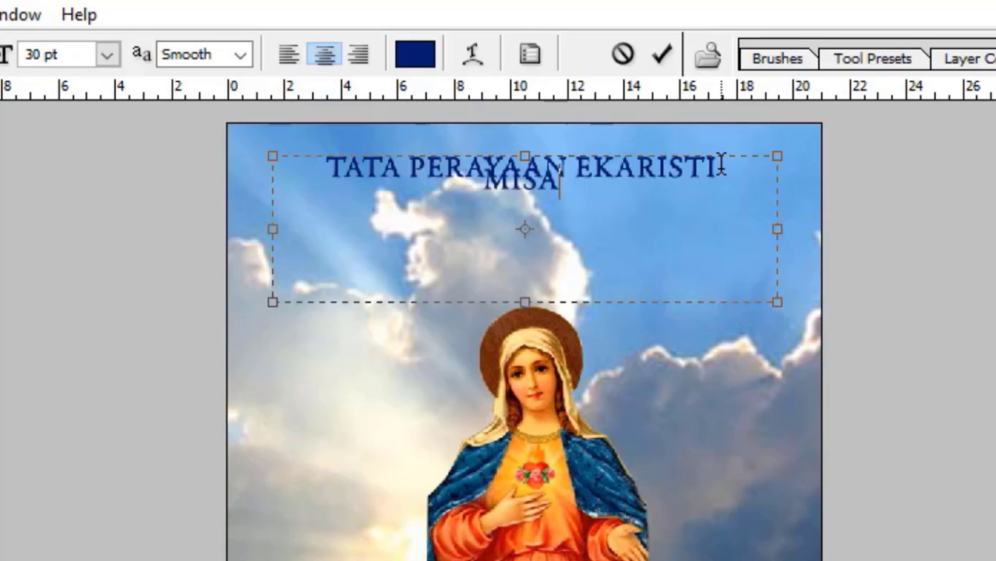
type(" PEN")
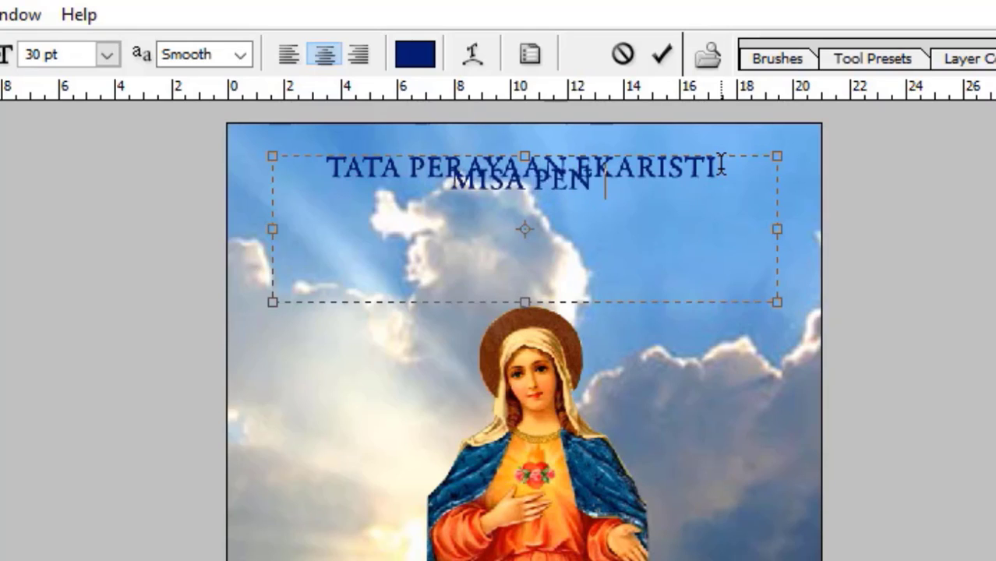
type("UTUPA")
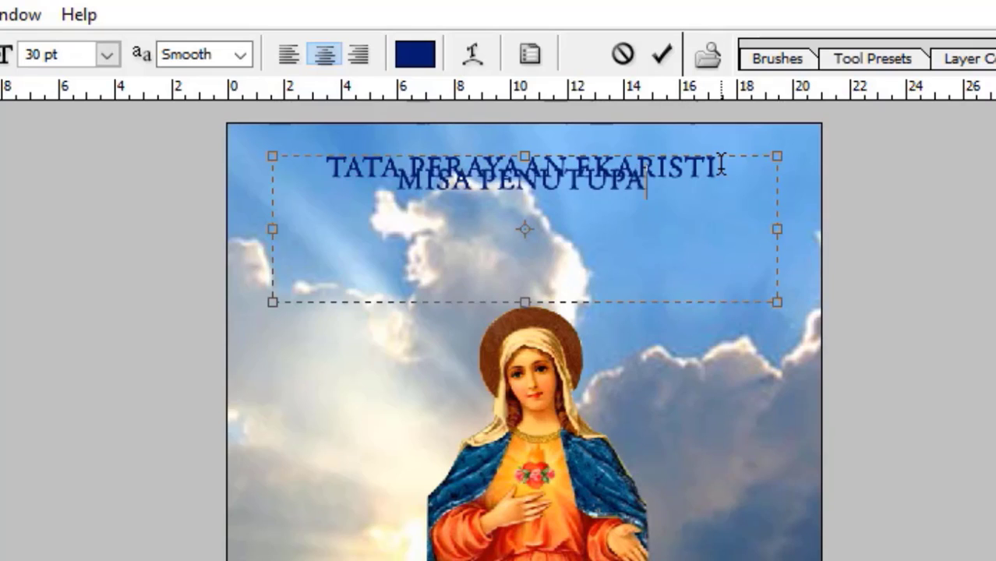
type("N BULAN")
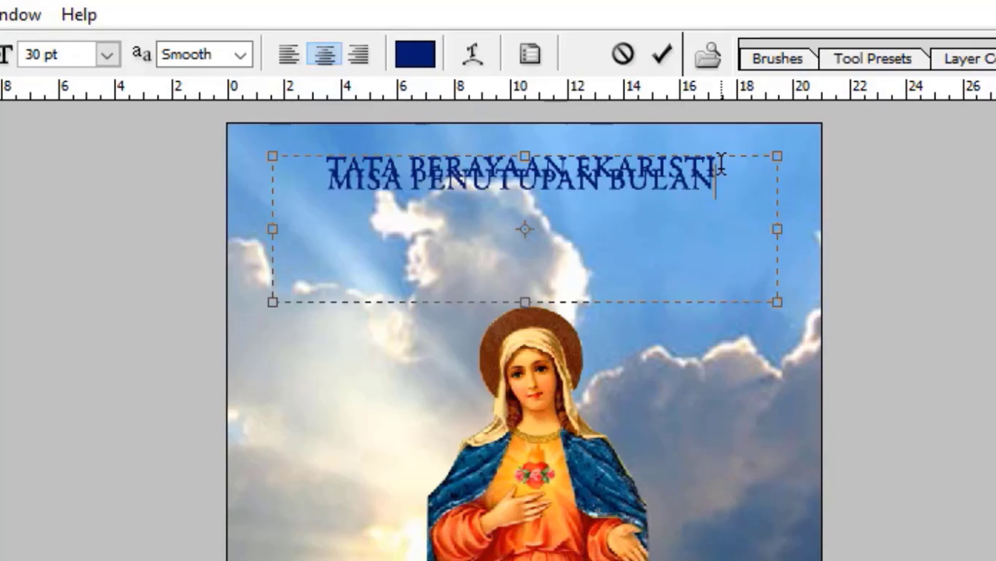
type(" MARIA")
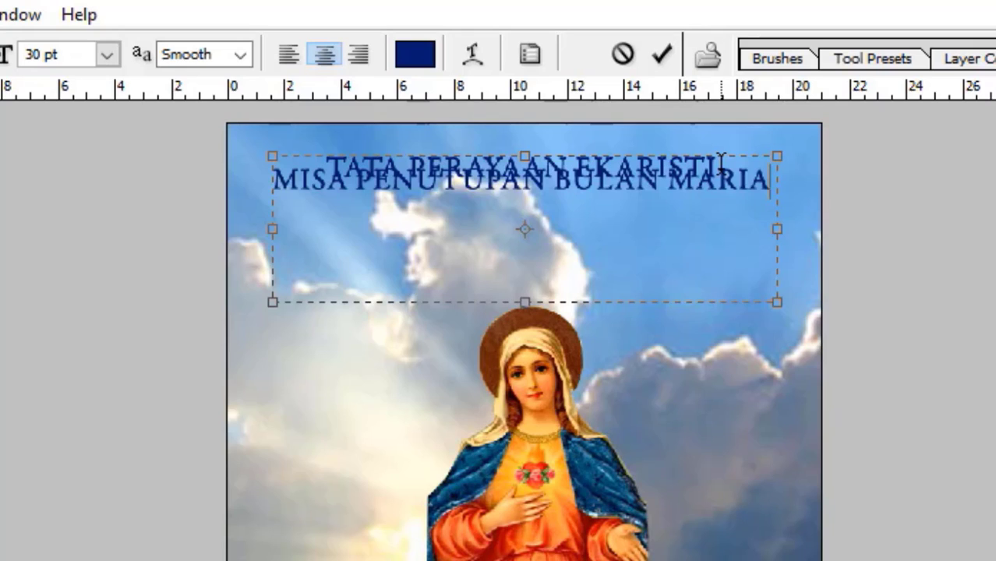
Display the character settings for both title lines and set their leading to 30 pt.
key("ctrl+a")
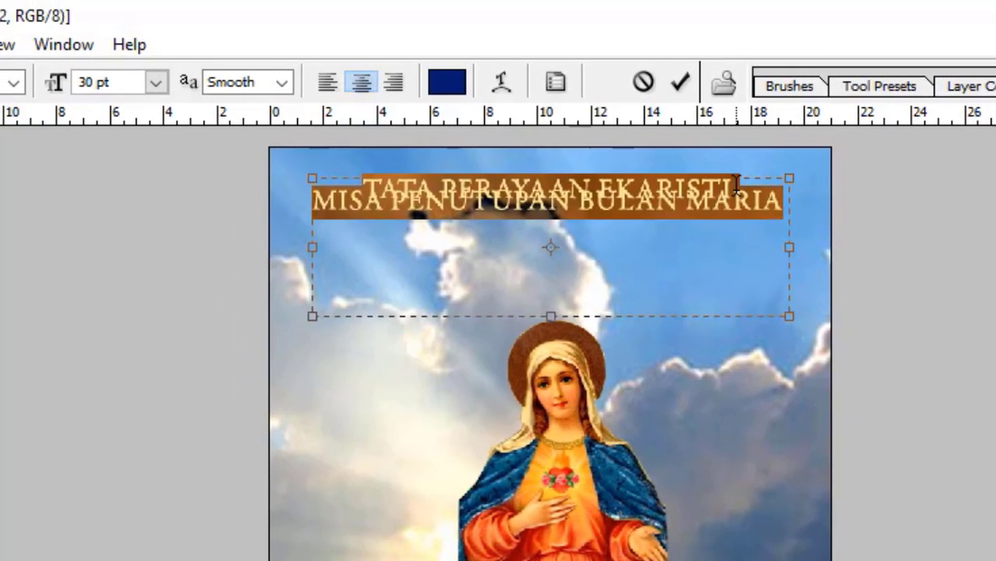
left_click(67, 52)
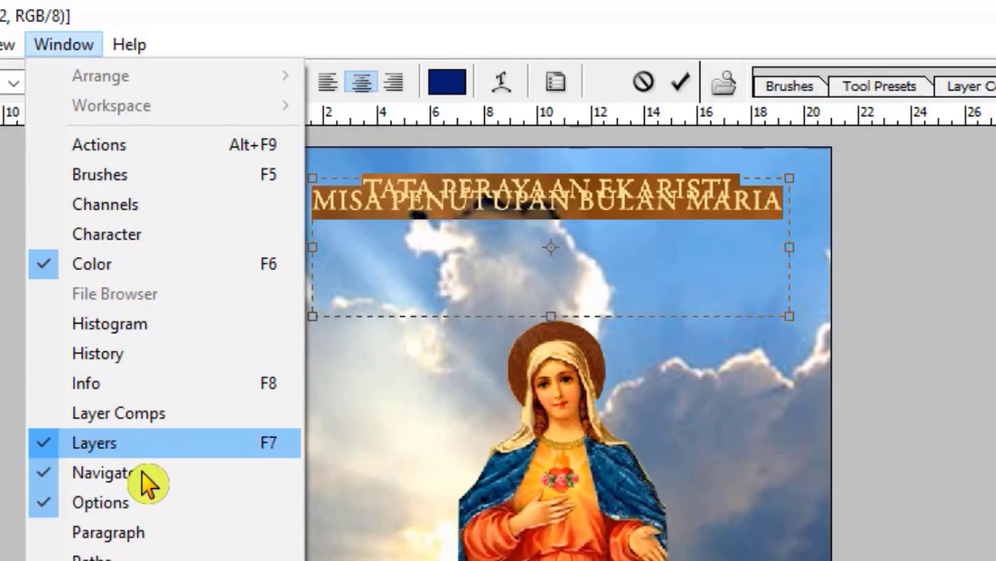
left_click(156, 247)
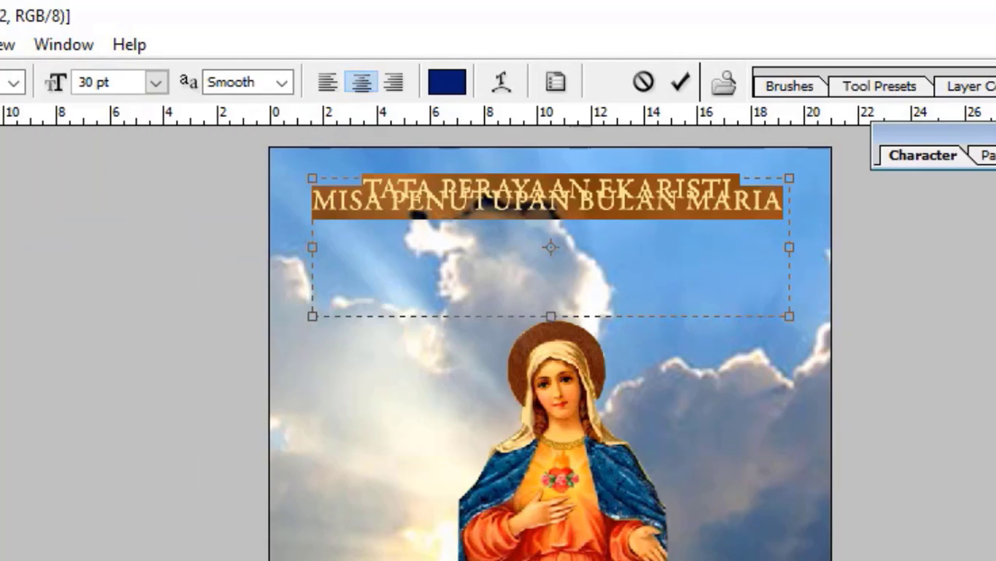
left_click(984, 155)
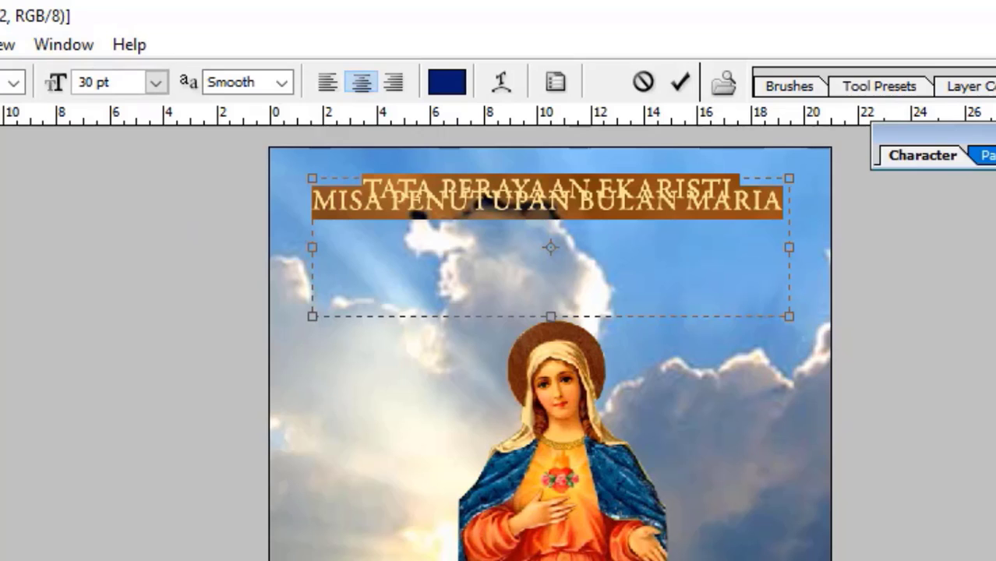
left_click(949, 166)
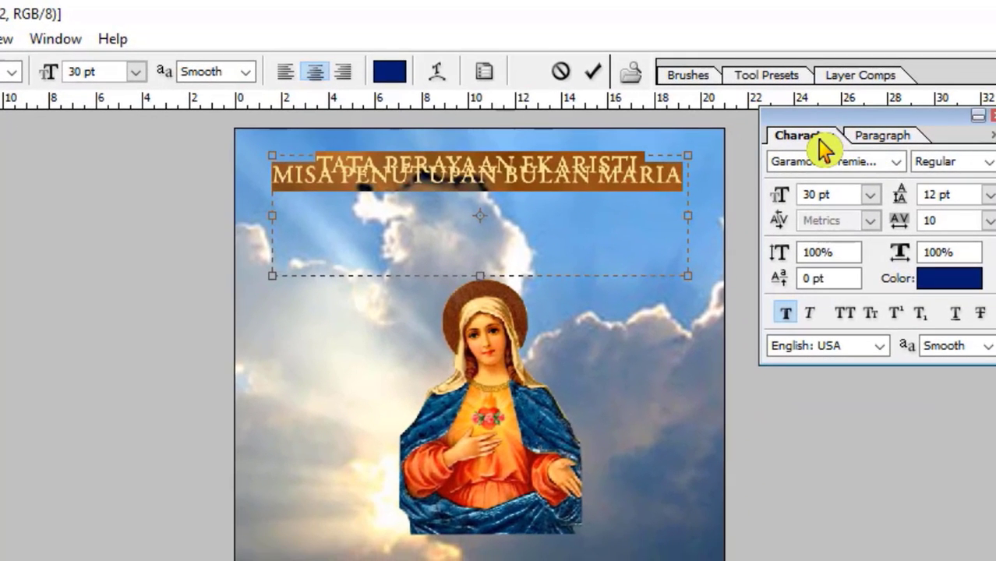
left_click(863, 139)
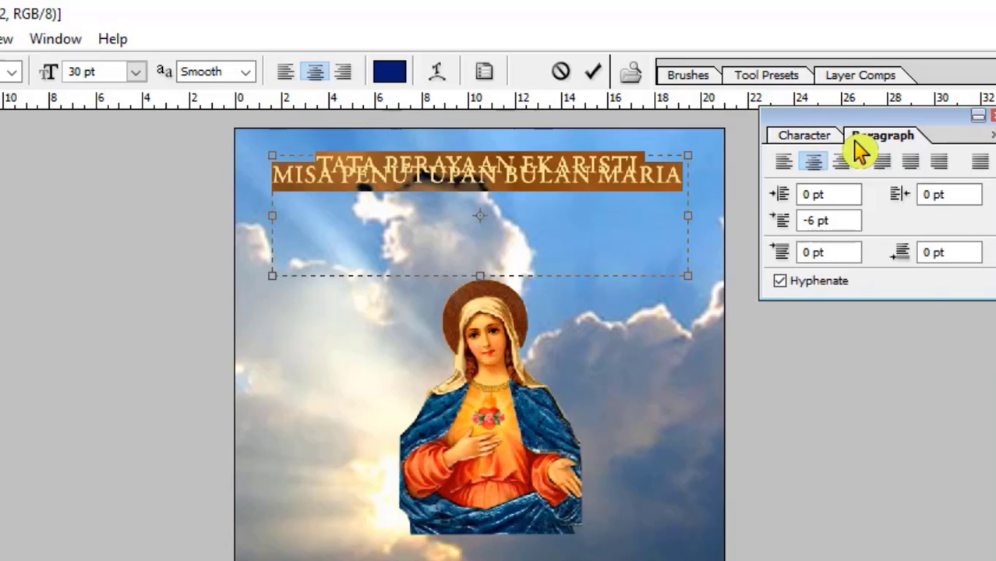
left_click(828, 141)
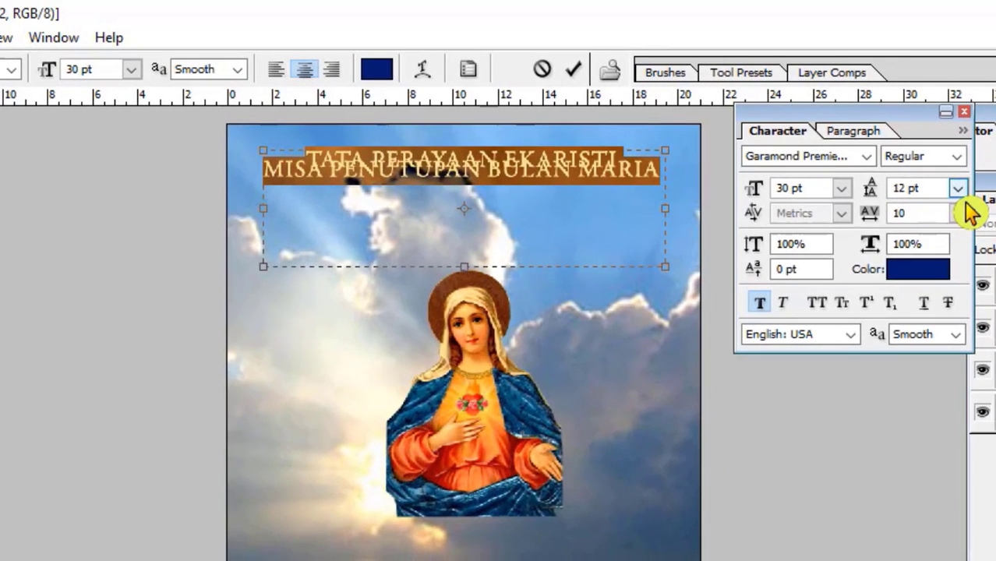
left_click(960, 193)
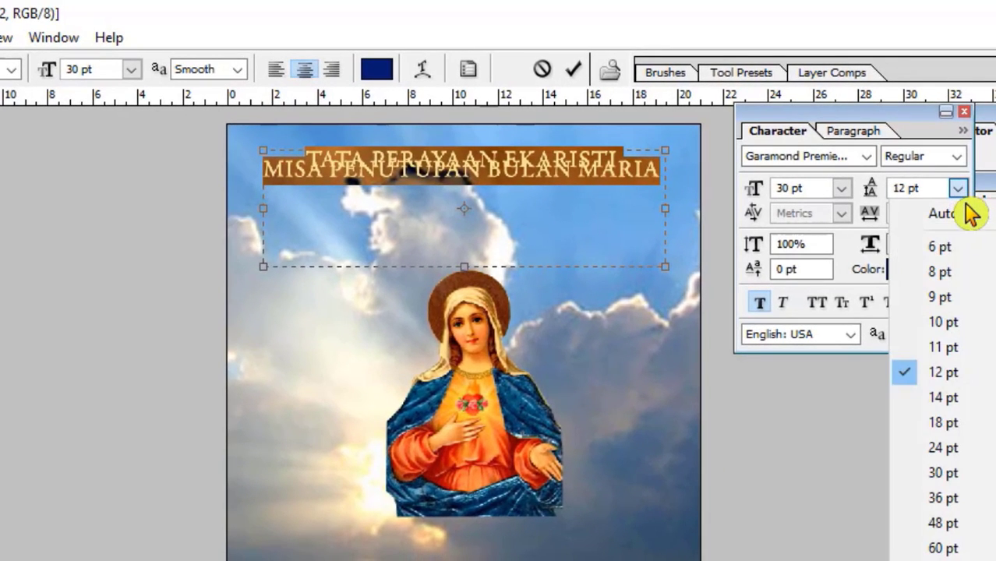
left_click(962, 456)
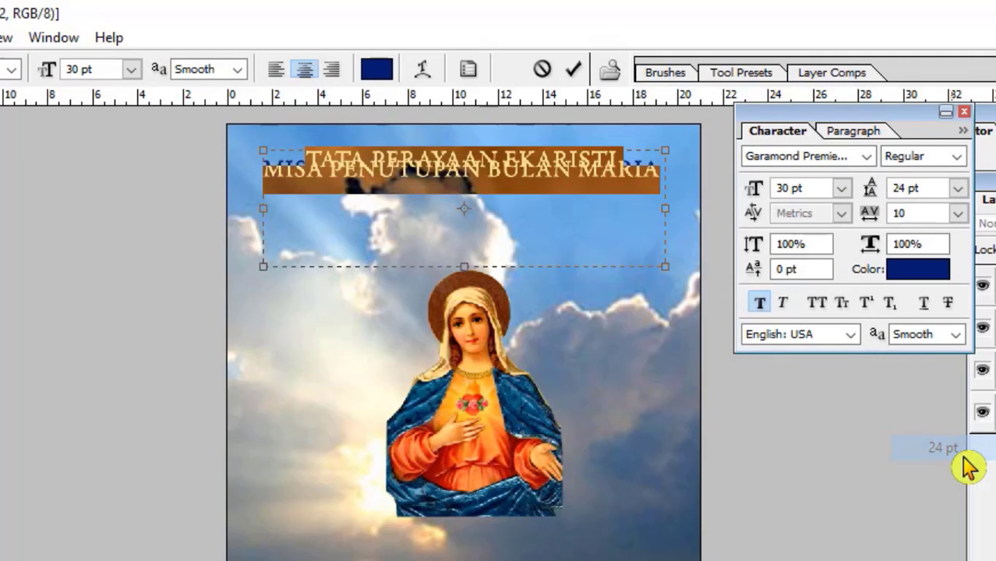
left_click(958, 188)
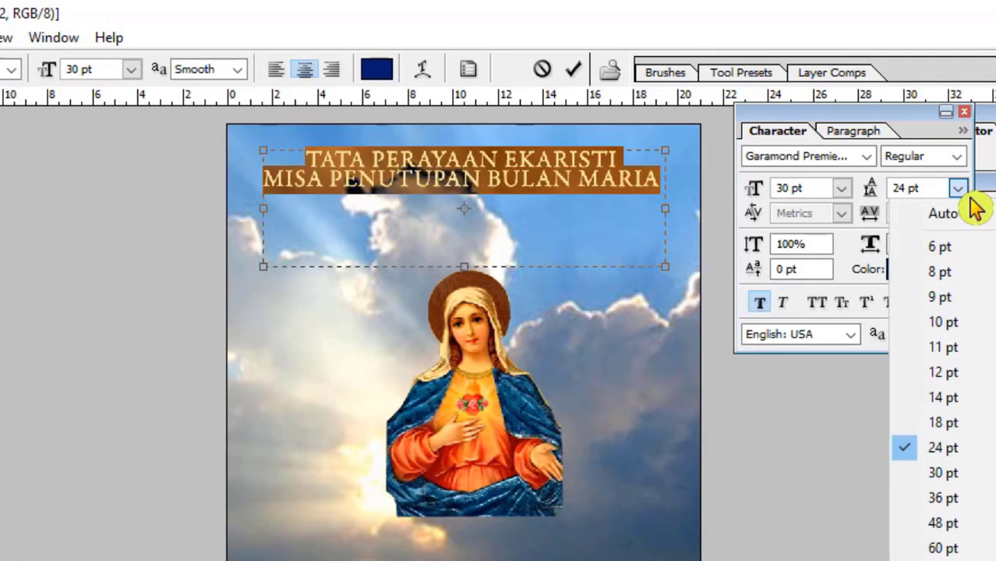
left_click(970, 472)
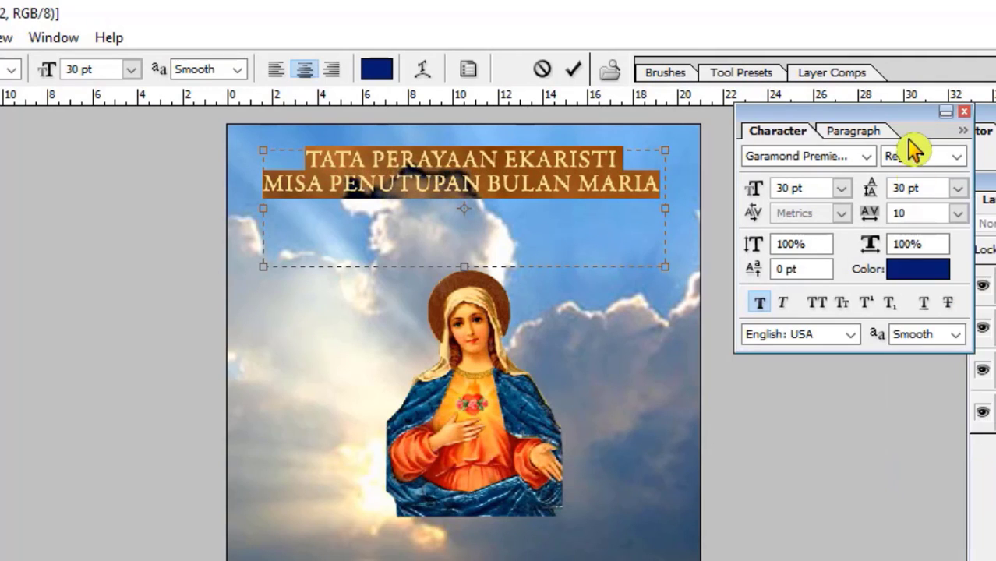
left_click(960, 189)
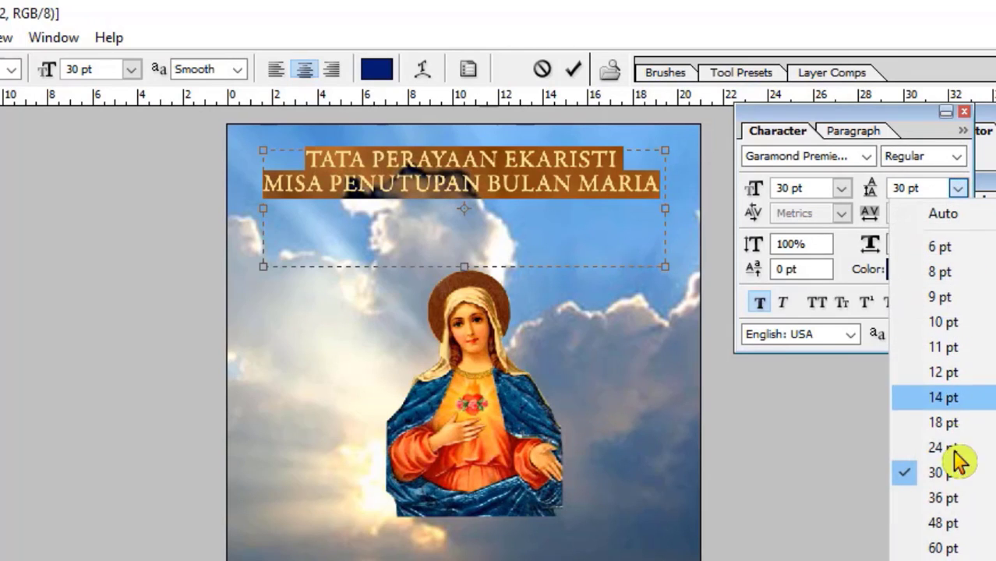
left_click(976, 472)
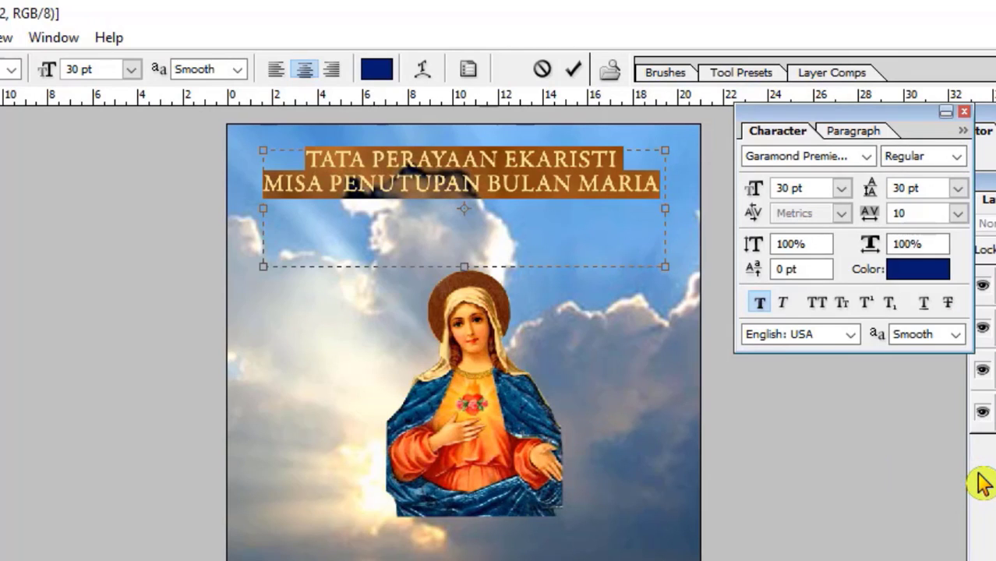
Finish editing the two-line title and move it down about 2 cm in the sky, closer to the figure.
left_click(583, 183)
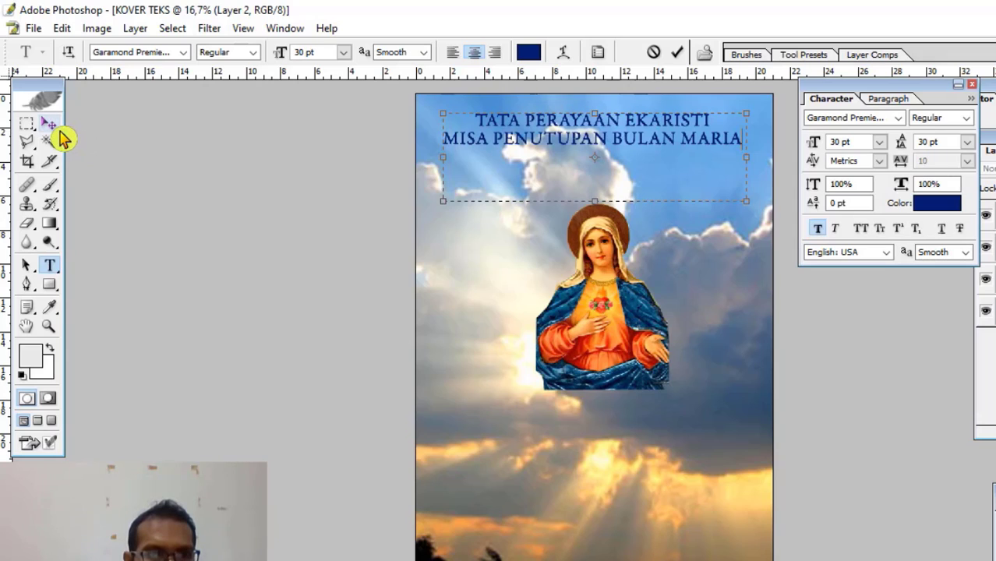
left_click(49, 124)
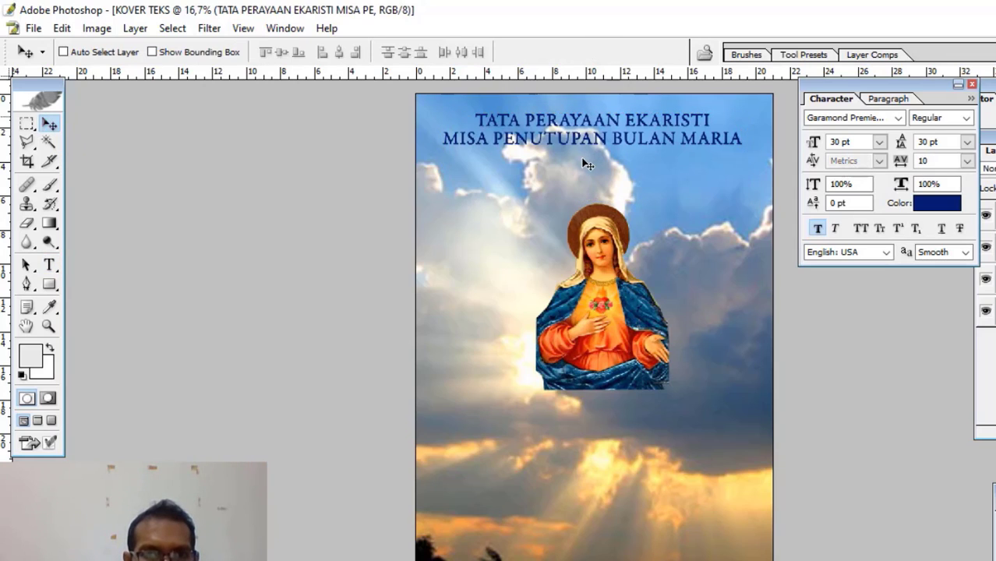
left_click_drag(569, 143, 574, 179)
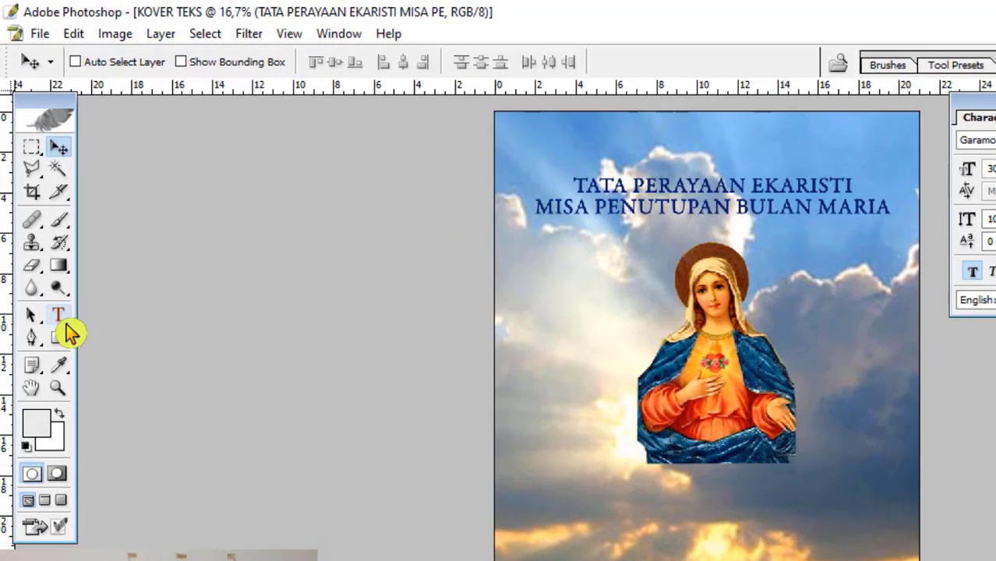
Change the title's text colour to near-black (#040404).
left_click(62, 317)
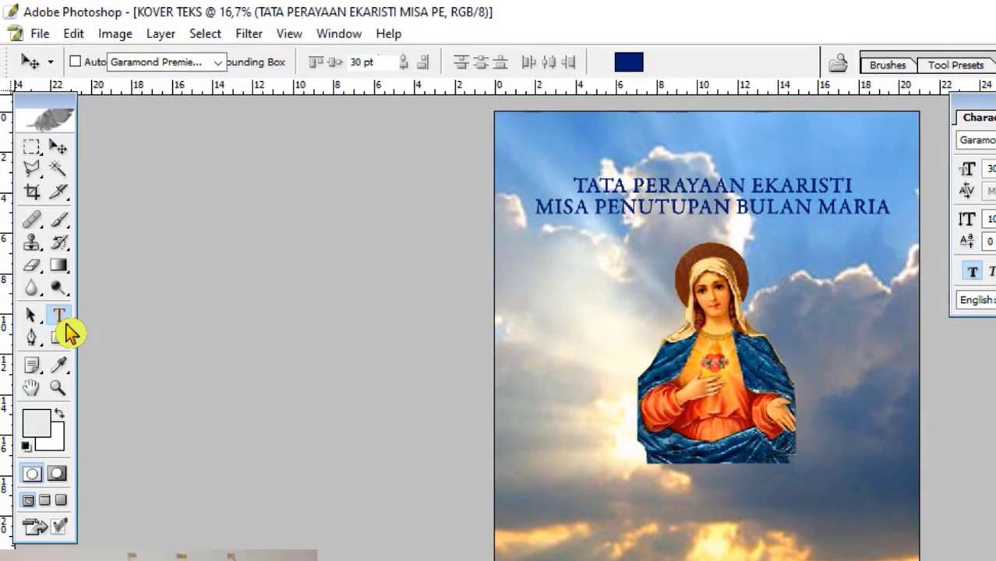
left_click(627, 63)
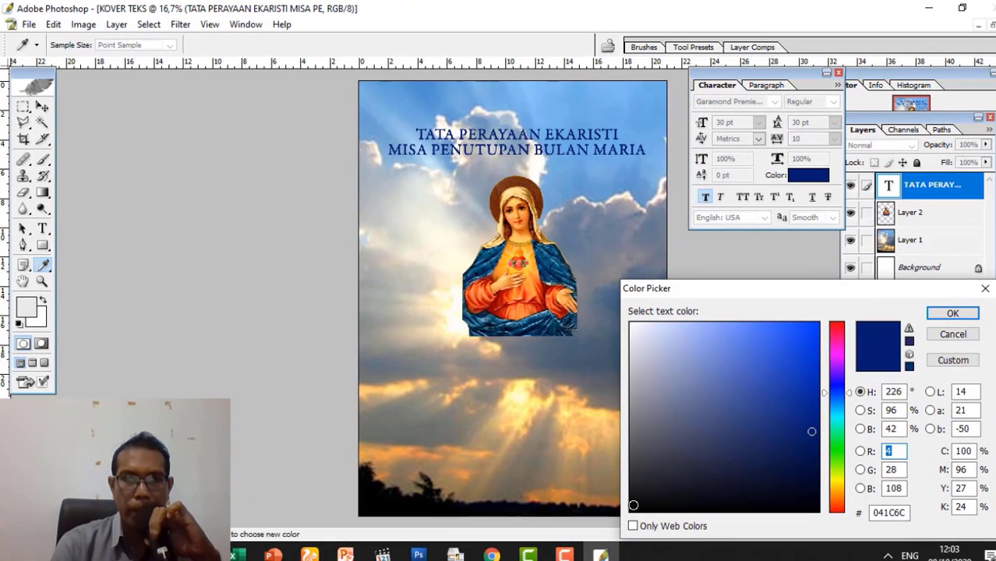
left_click(632, 505)
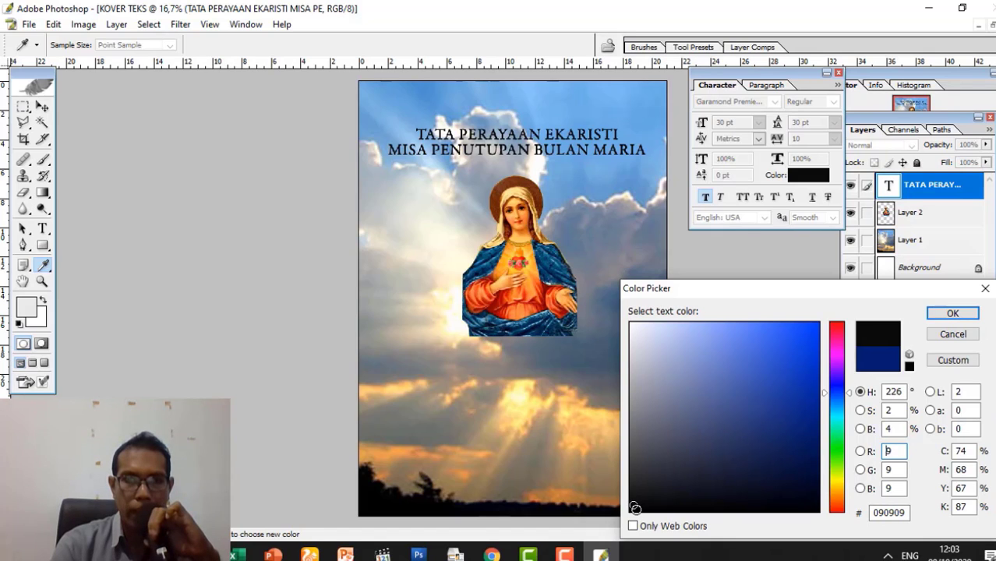
left_click(635, 509)
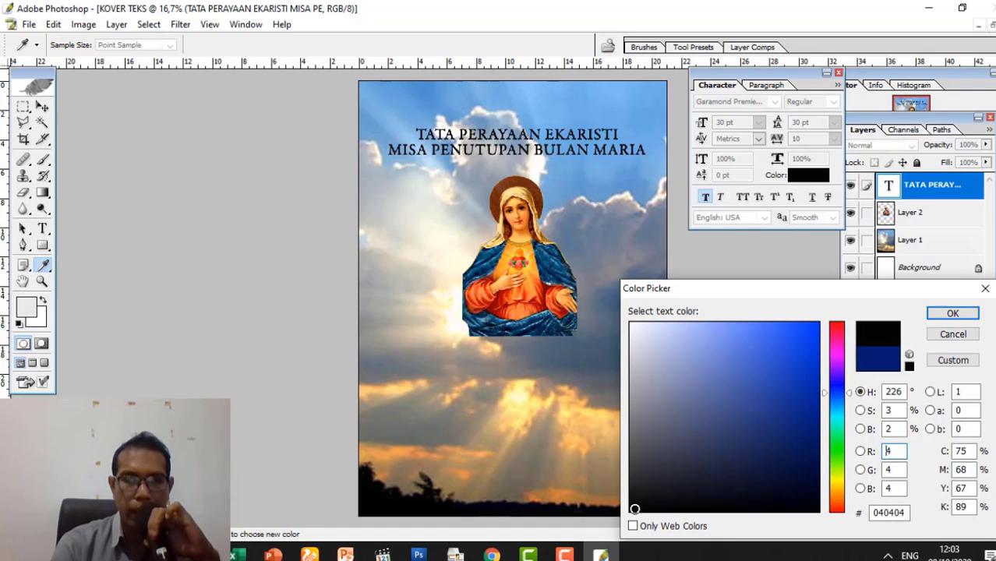
left_click(952, 313)
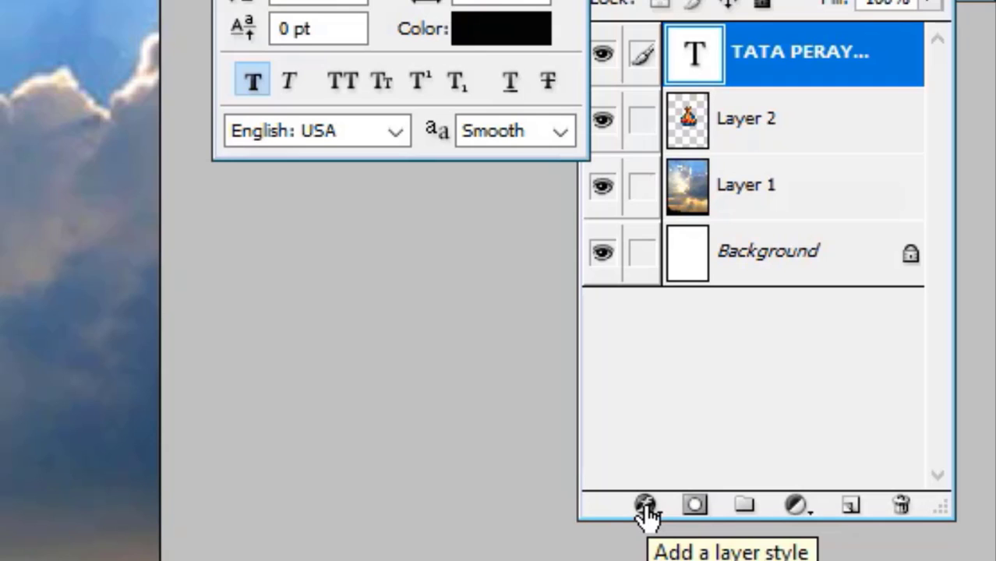
Add a 7 px near-white Stroke layer style around the title's letters.
left_click(645, 507)
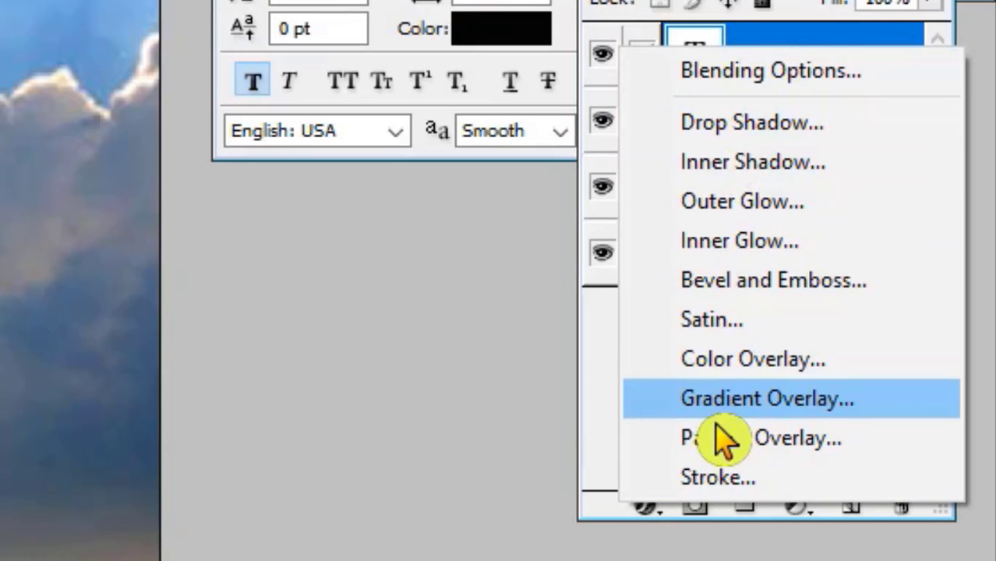
left_click(703, 481)
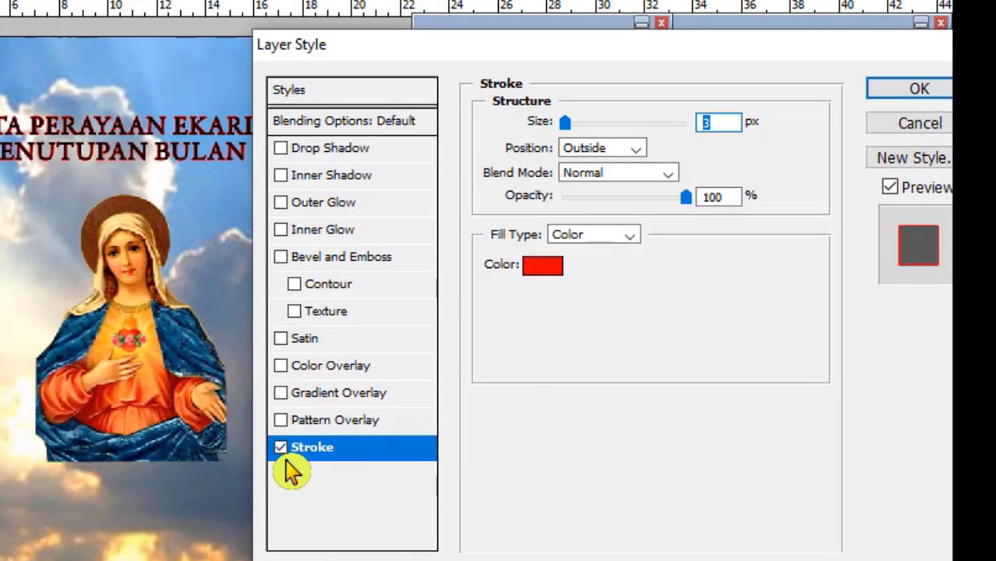
left_click(532, 278)
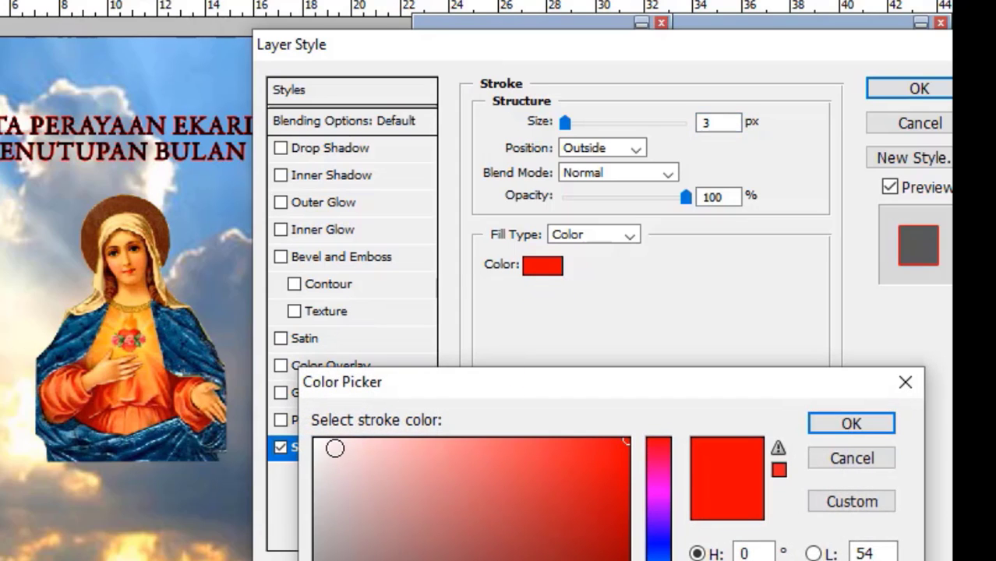
left_click(320, 441)
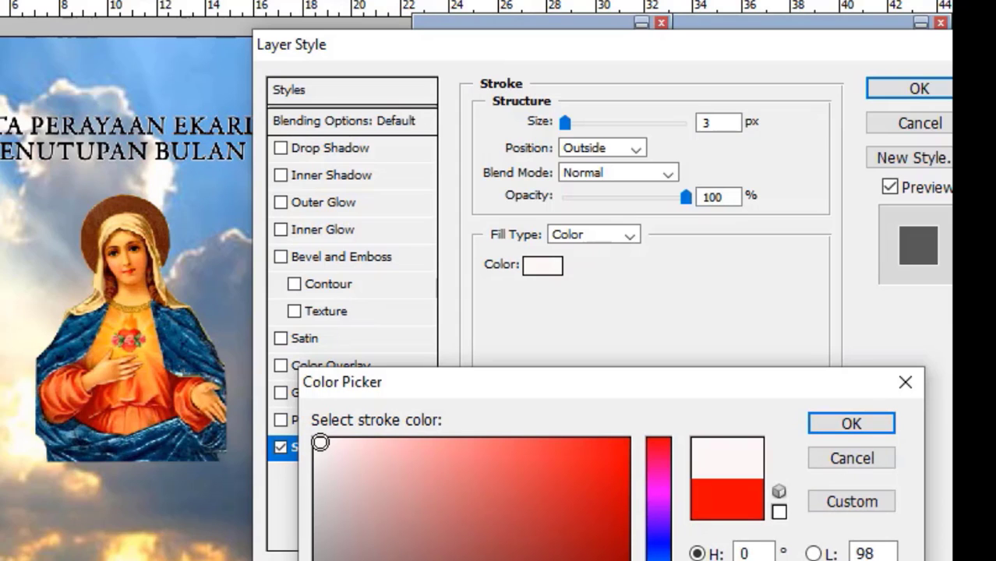
left_click(860, 431)
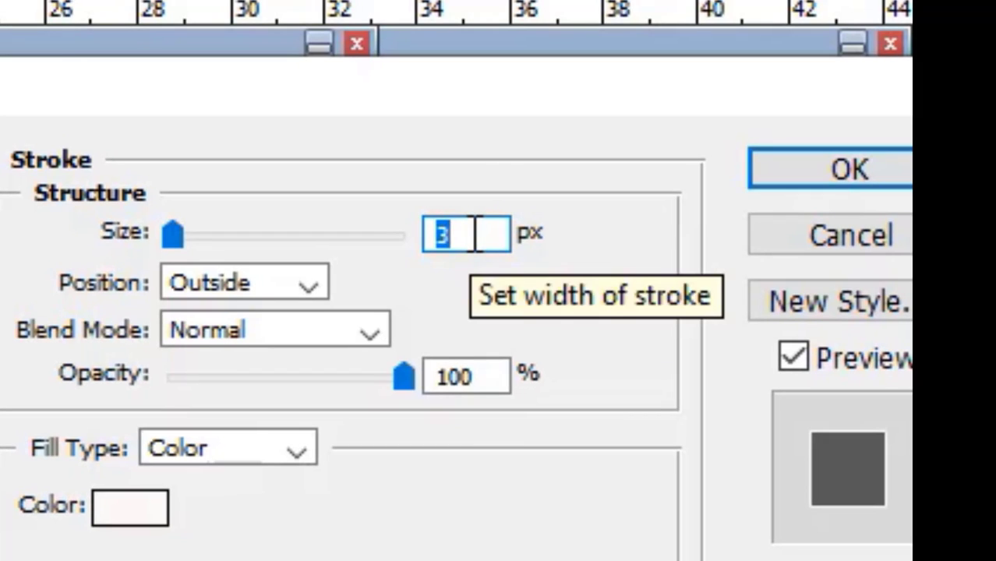
type("7")
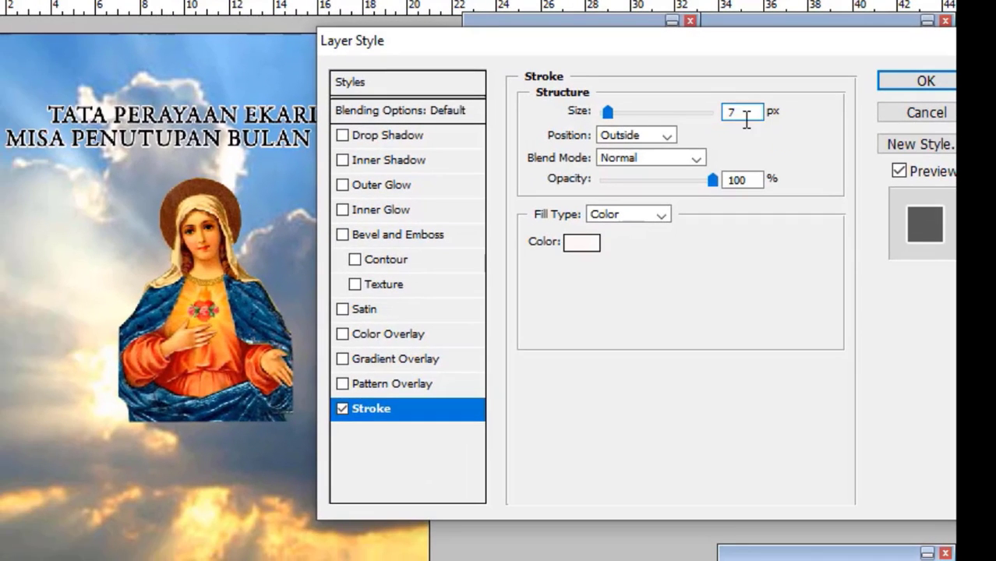
left_click(910, 84)
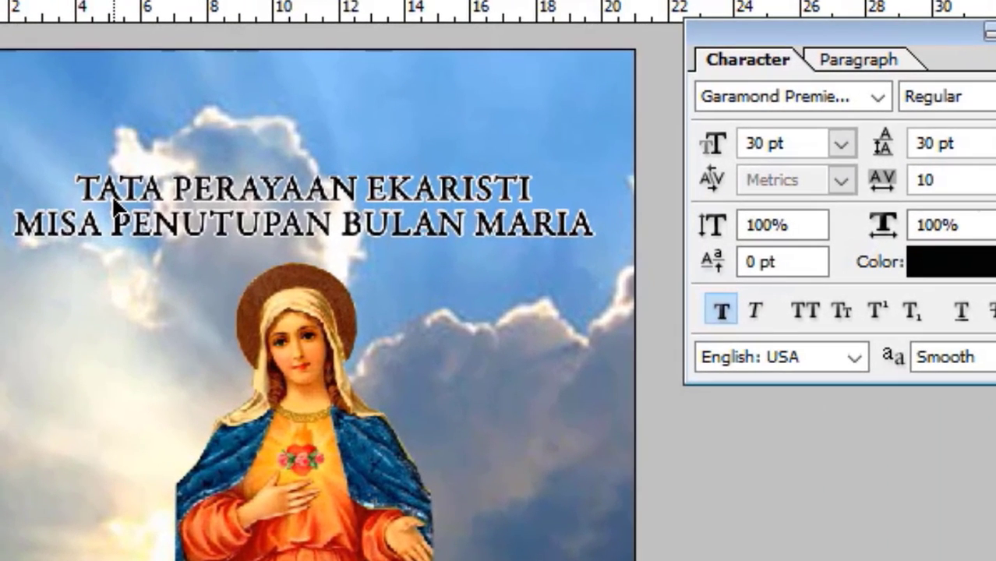
Shift the outlined title slightly up, leaving more space above the figure's halo.
left_click_drag(114, 206, 119, 194)
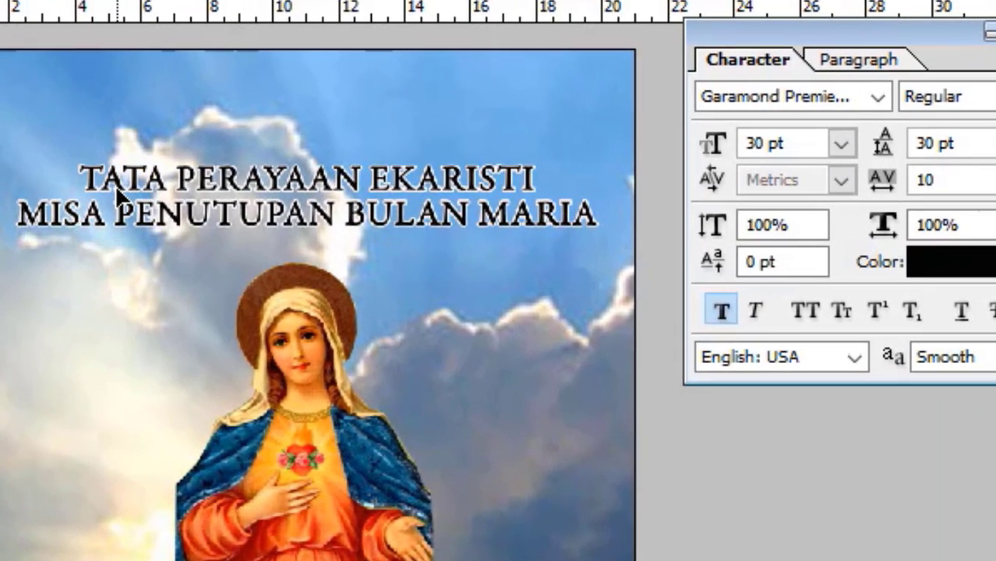
left_click_drag(117, 196, 114, 179)
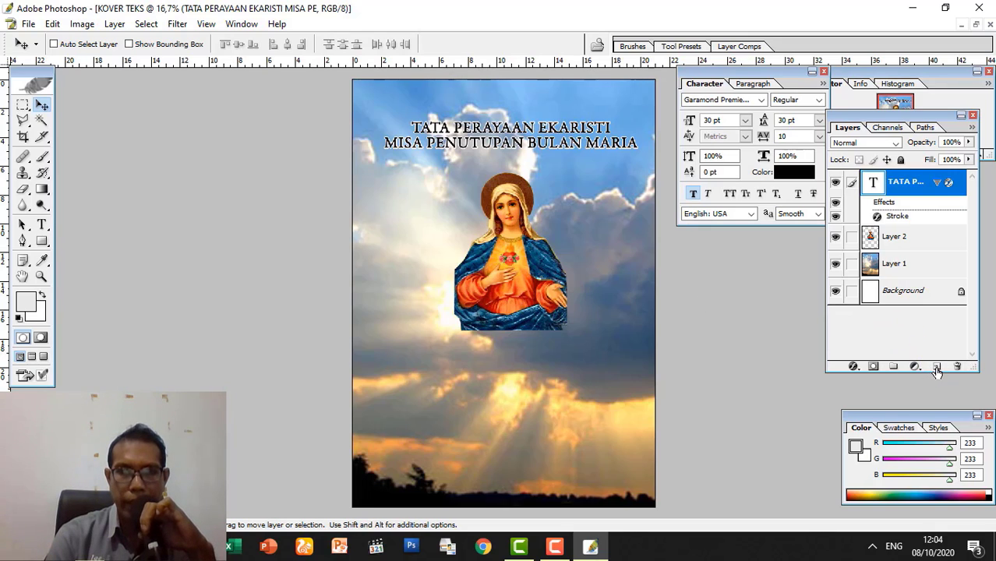
Add a new layer above the title layer and create a text box about 17 × 3.5 cm below the figure.
left_click(905, 237)
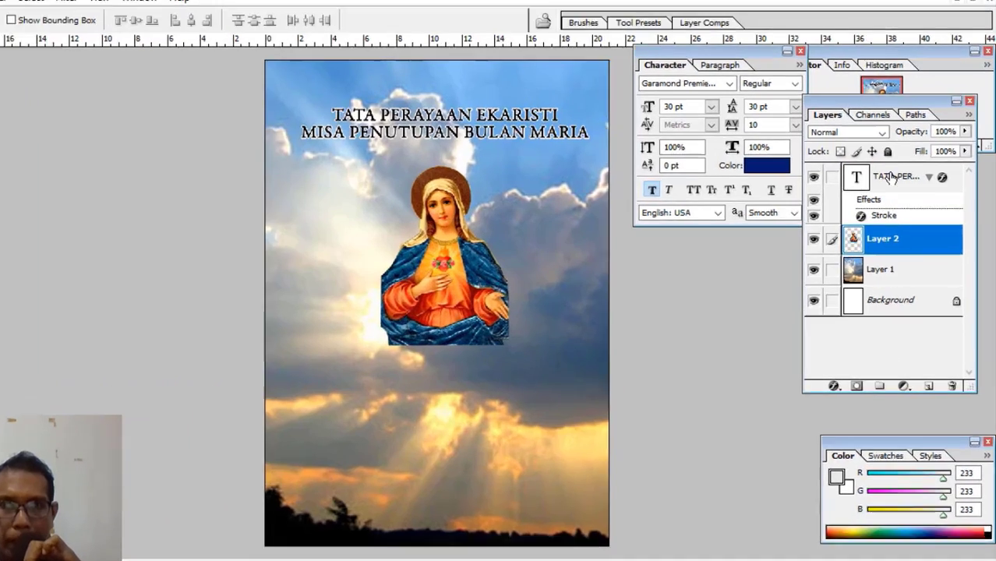
left_click(919, 180)
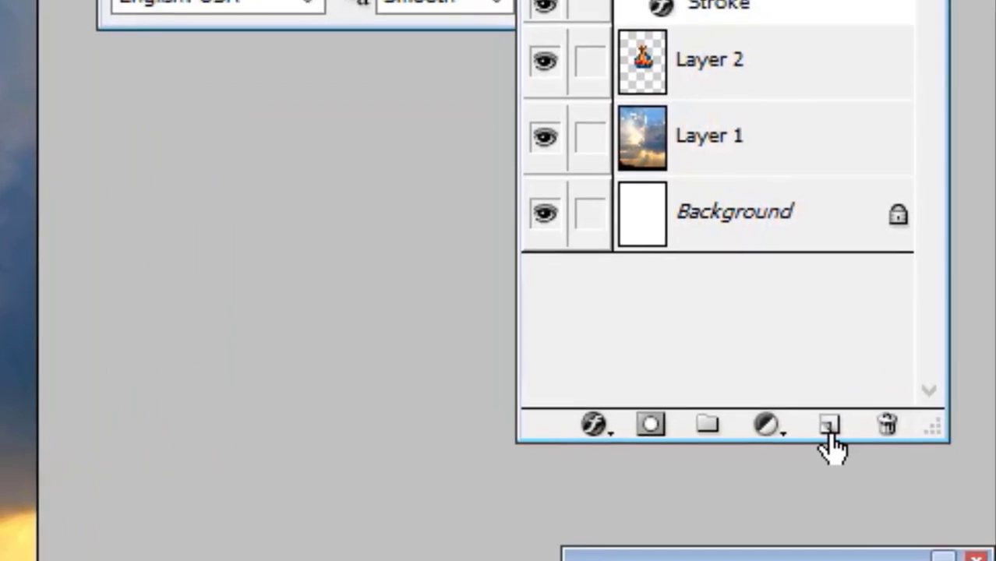
left_click(823, 420)
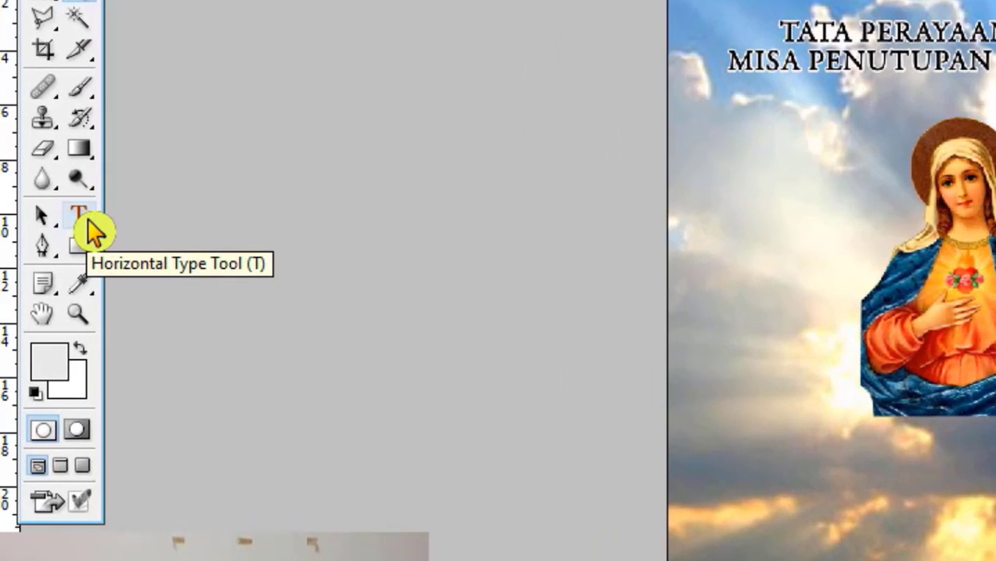
left_click(88, 222)
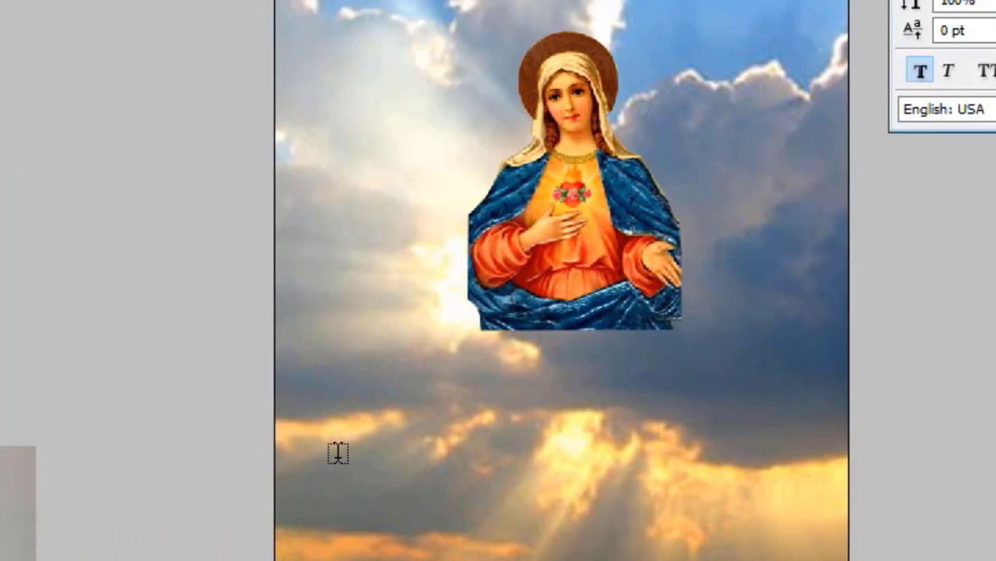
left_click_drag(691, 535, 710, 528)
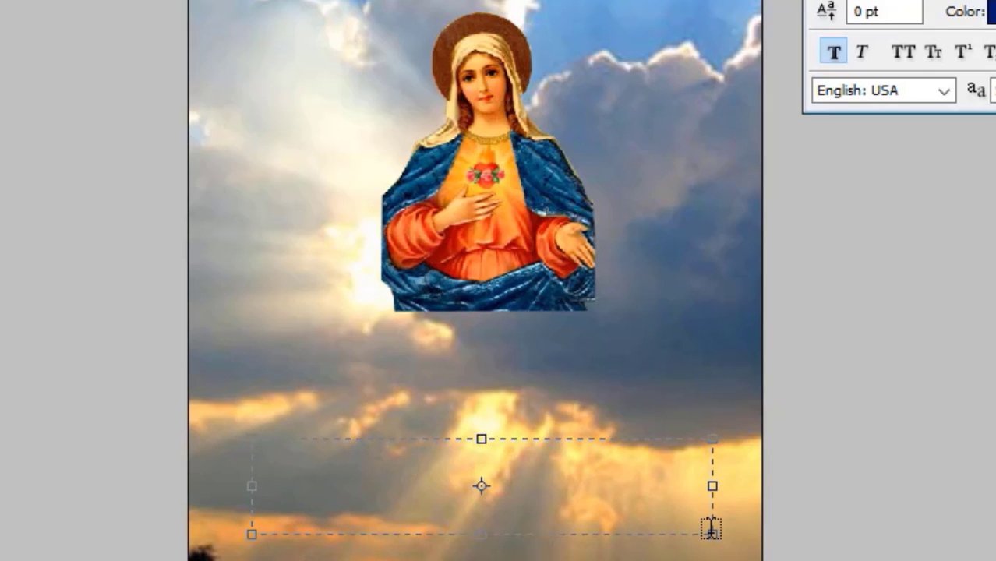
Enter "STIPAR ENDE" with "31 OKTOBER 2020" on a second line in the text box below the figure.
type("S")
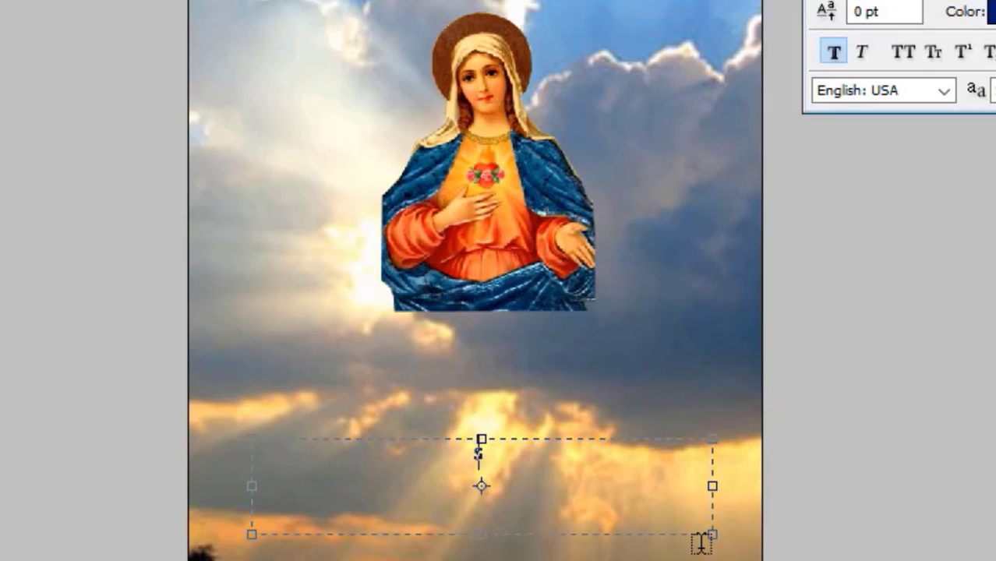
type("TI")
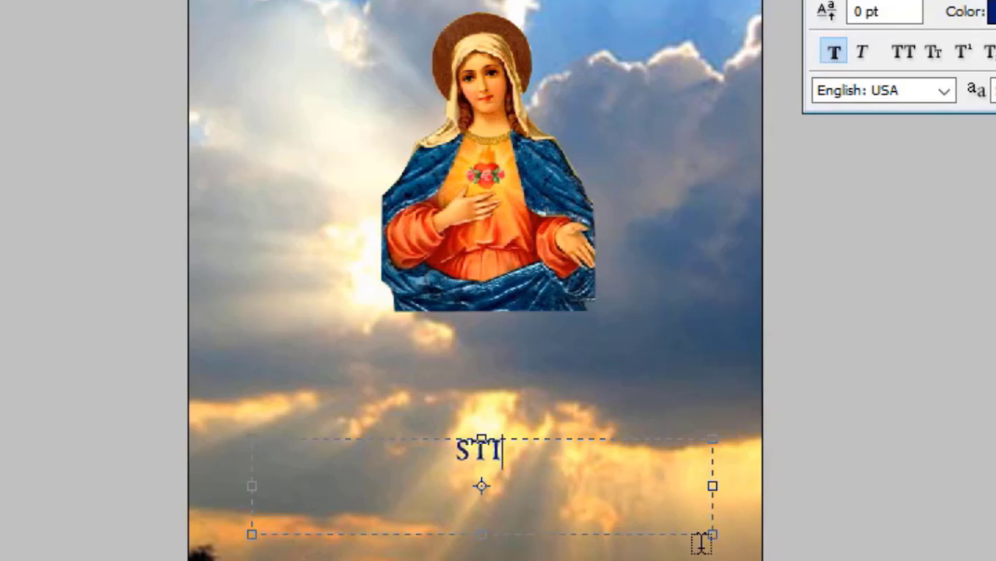
type("PAR ENDE")
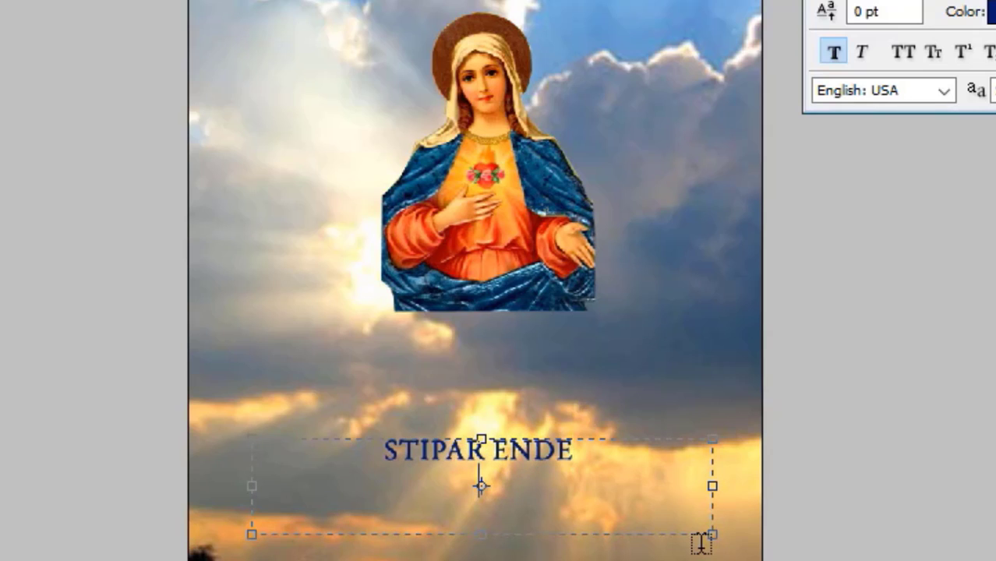
key("Return")
type("31 OKTO")
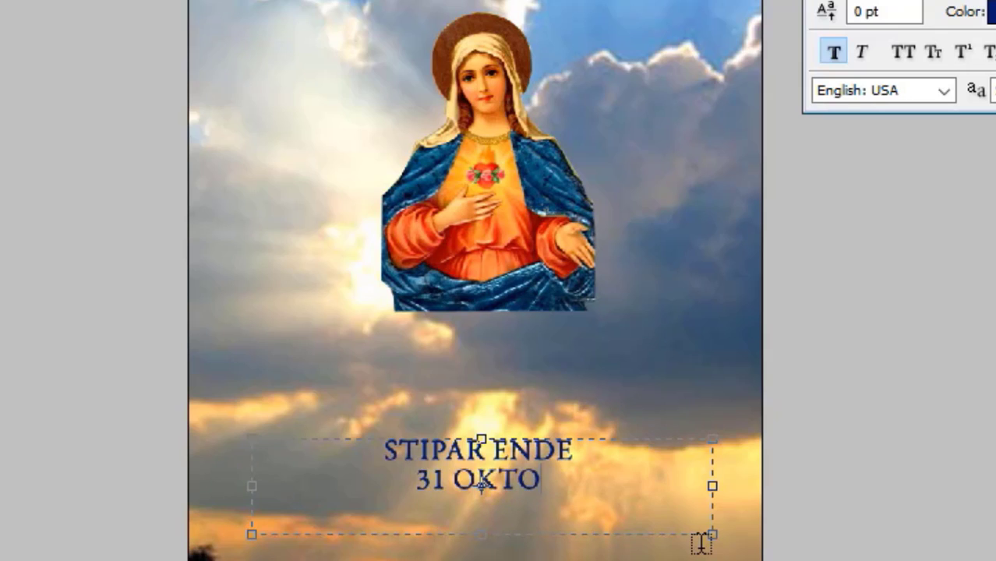
type("BER 2020")
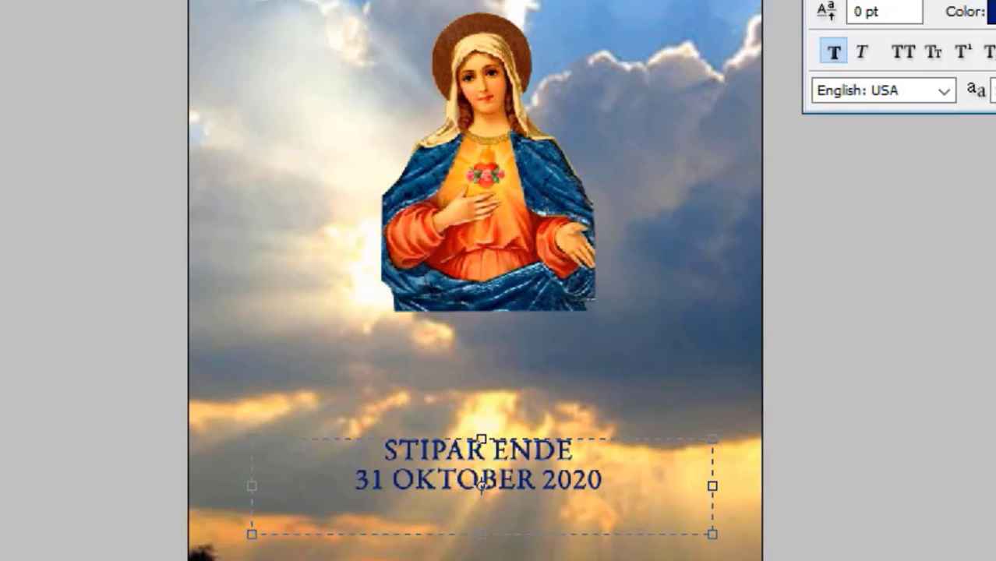
key("ctrl+Return")
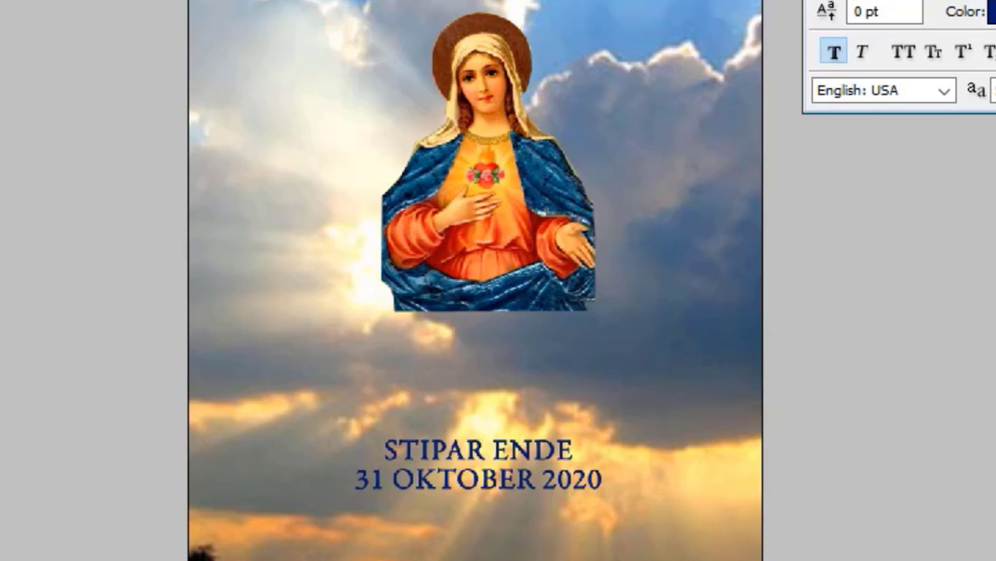
Move the "STIPAR ENDE" text slightly lower and centre it under the figure, and shift the title slightly up.
mouse_move(481, 465)
left_mouse_down()
mouse_move(444, 431)
mouse_move(488, 488)
mouse_move(496, 479)
left_mouse_up()
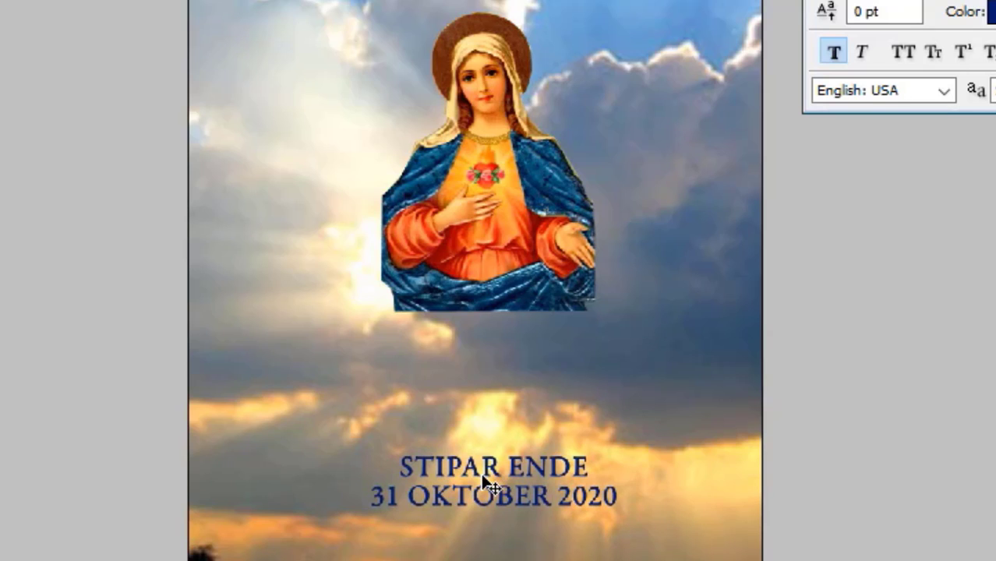
left_click_drag(482, 475, 469, 478)
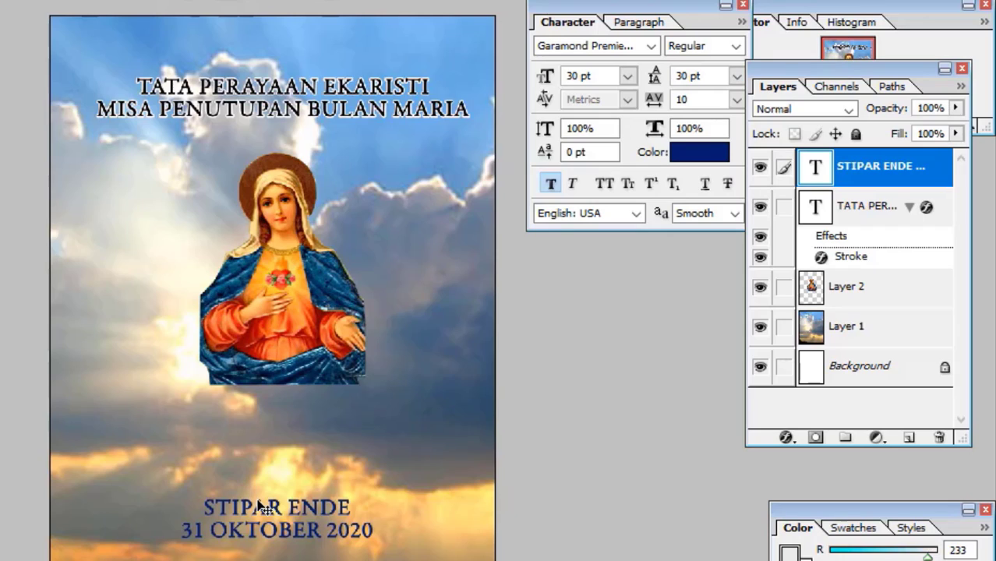
left_click(863, 216)
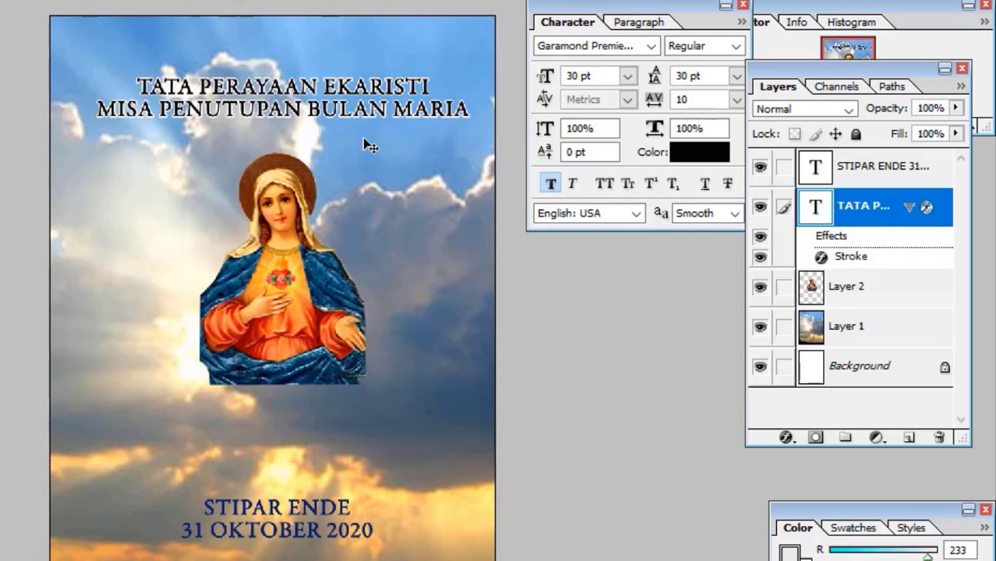
mouse_move(370, 146)
left_mouse_down()
mouse_move(370, 127)
mouse_move(363, 136)
left_mouse_up()
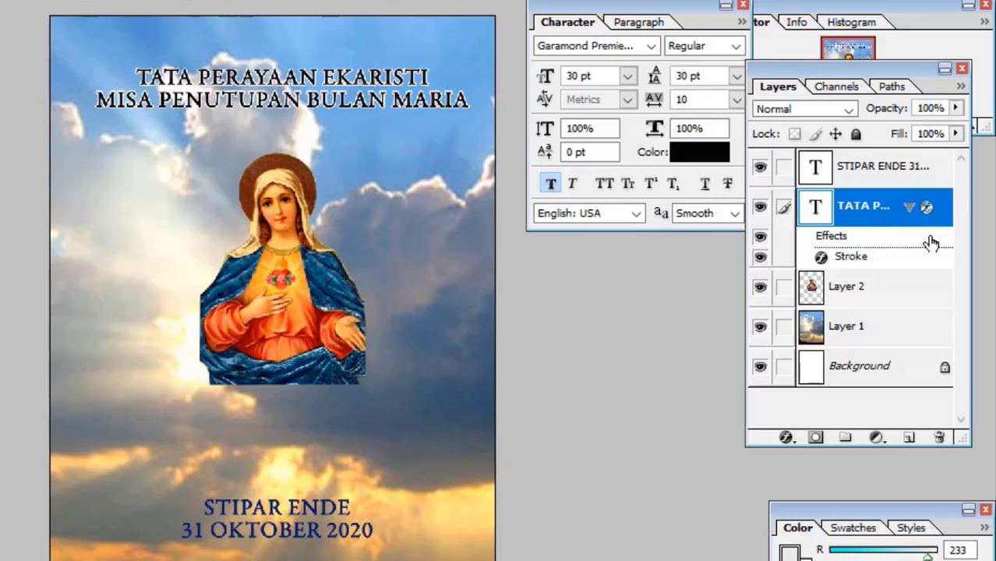
left_click(877, 171)
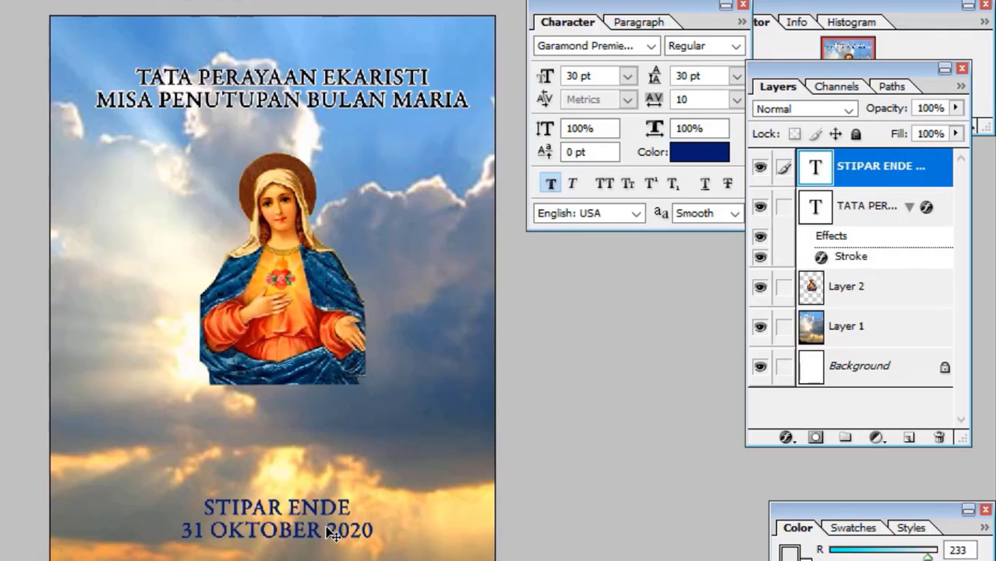
mouse_move(331, 532)
left_mouse_down()
mouse_move(334, 520)
mouse_move(326, 529)
left_mouse_up()
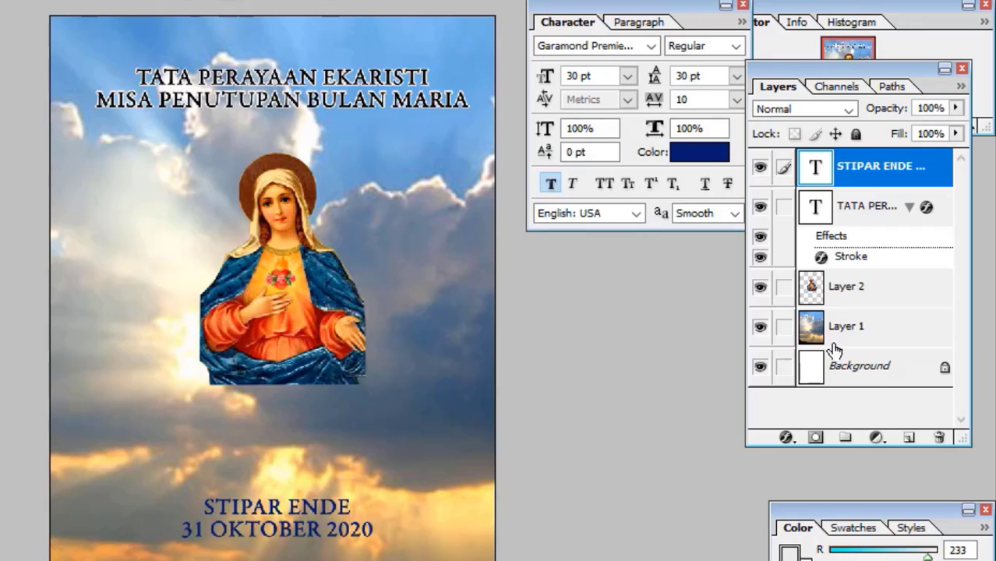
Enlarge the figure on Layer 2 proportionally and move it slightly up so it is centred beneath the title.
left_click(838, 292)
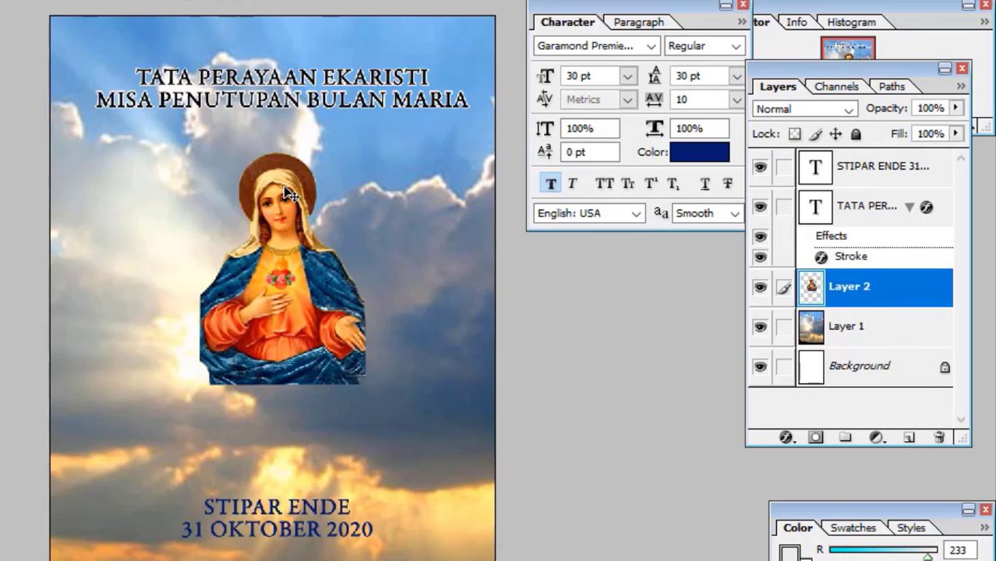
key("t")
key("ctrl+t")
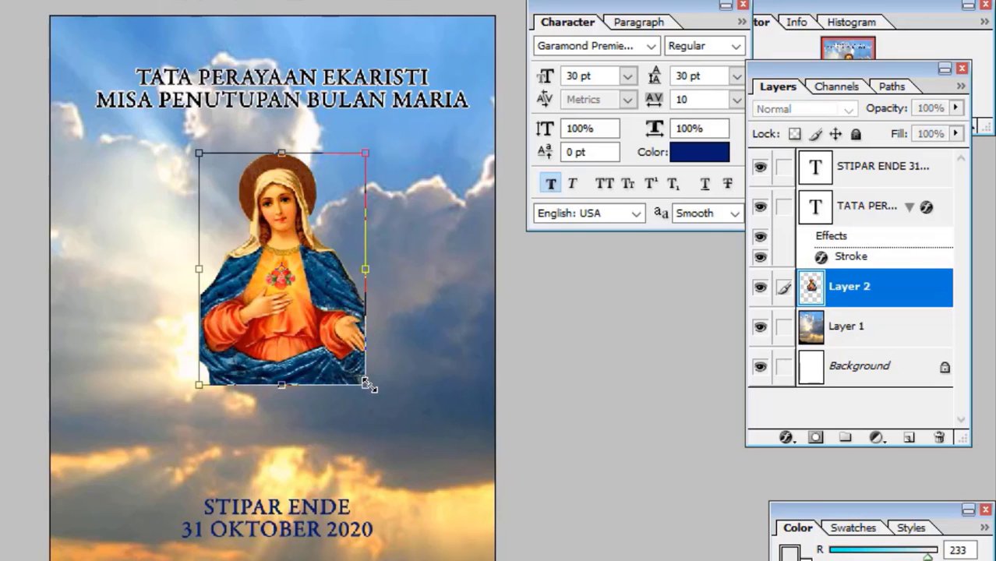
left_click_drag(368, 384, 403, 423)
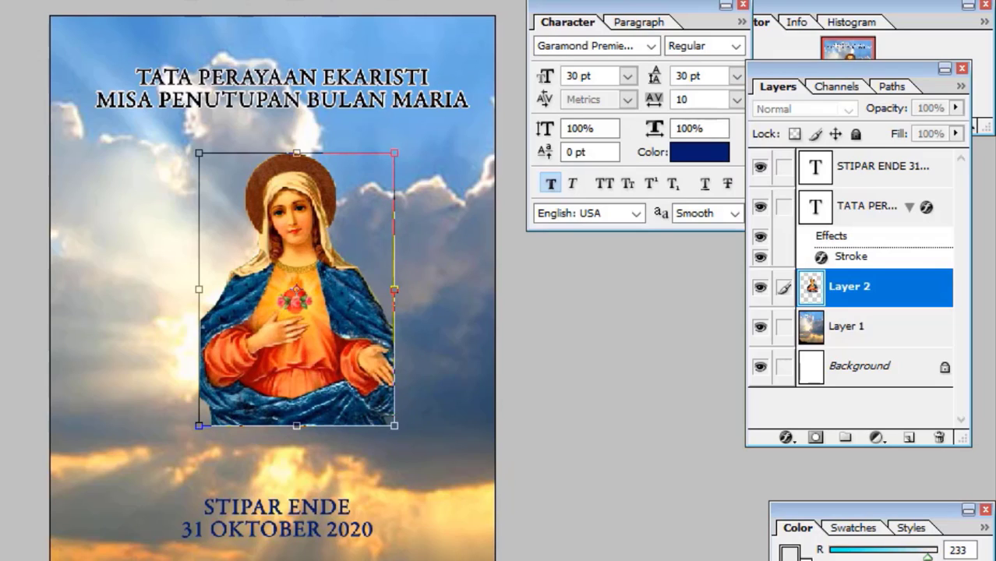
key("Return")
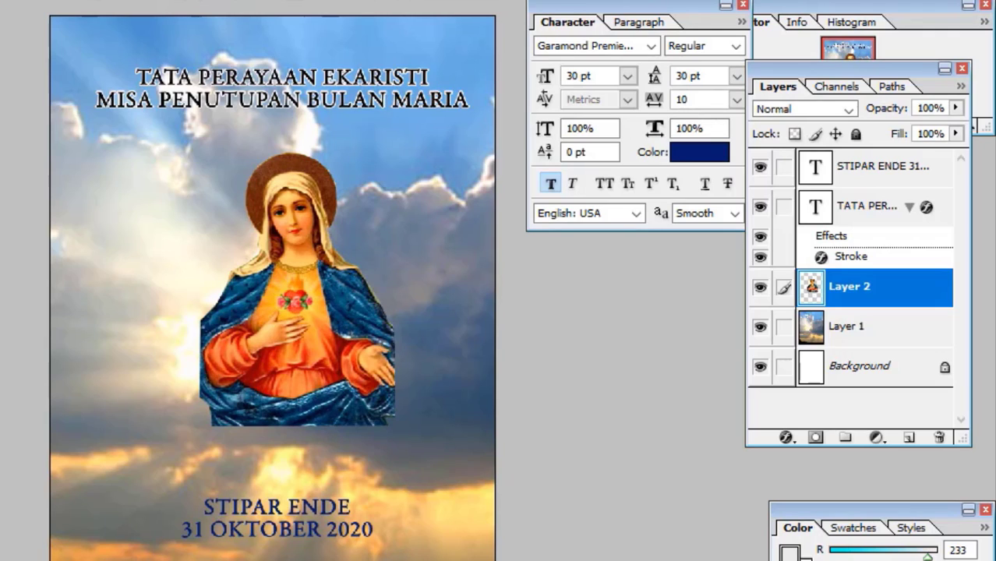
left_click_drag(318, 299, 306, 287)
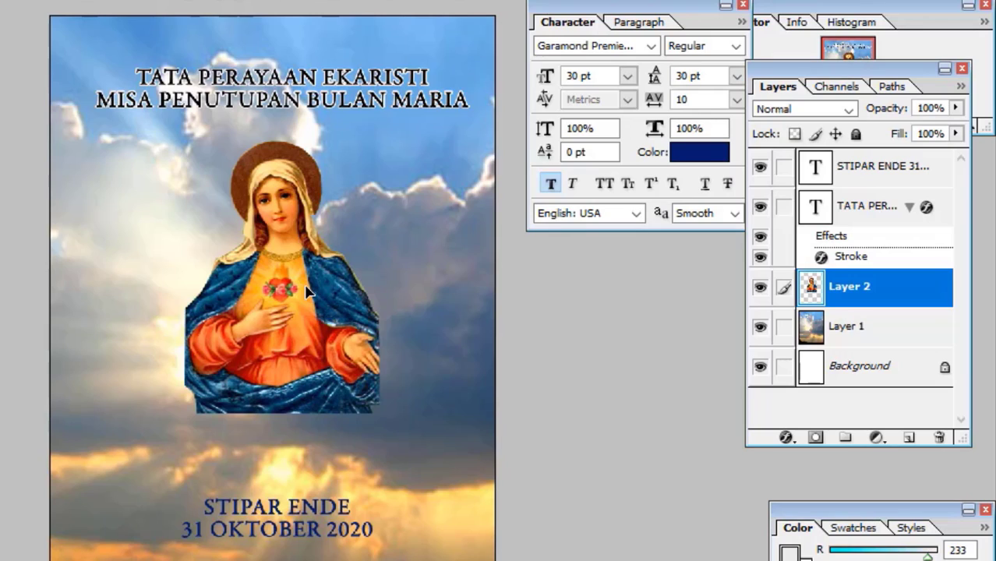
left_click(865, 343)
left_click(857, 287)
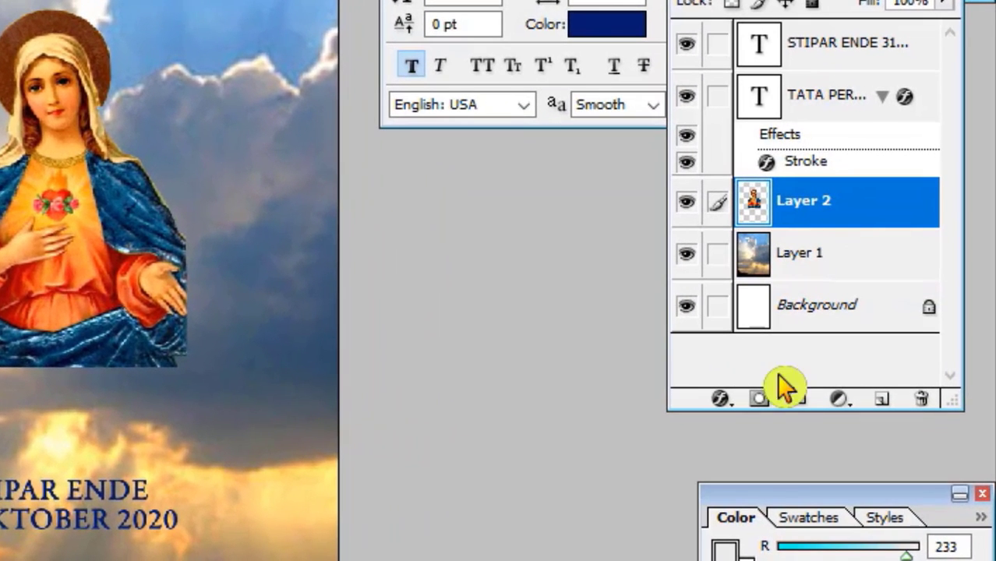
left_click(721, 399)
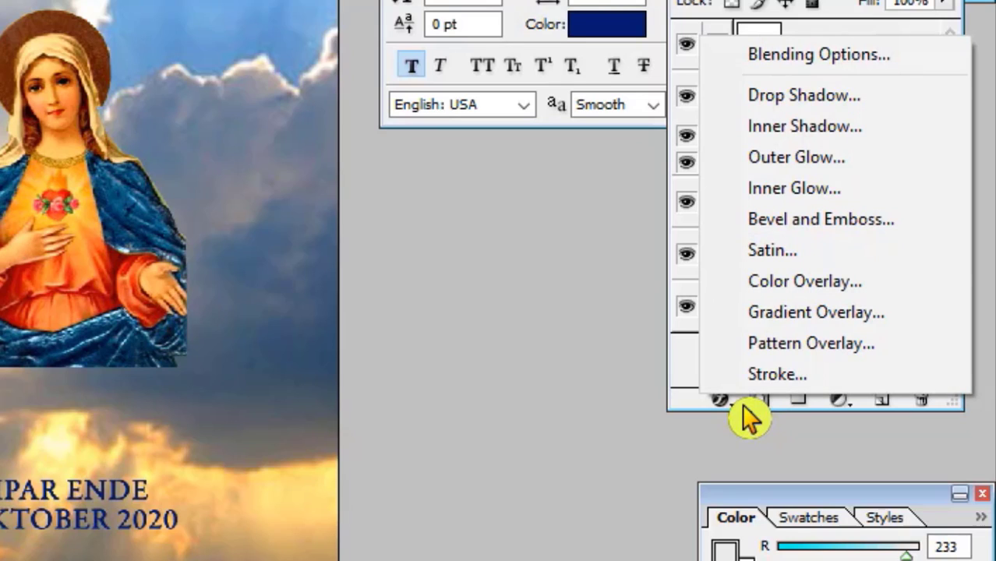
left_click(721, 402)
left_click(721, 400)
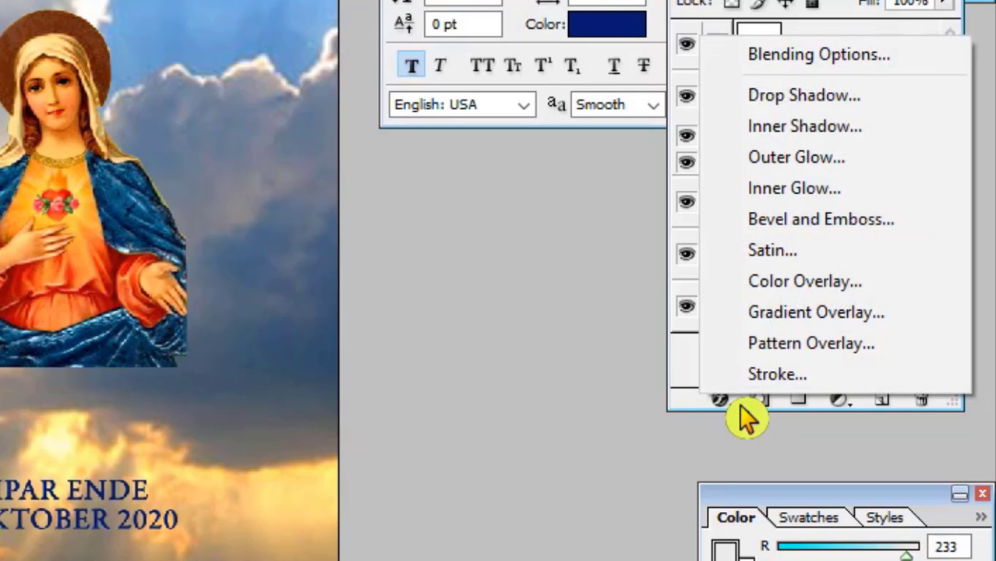
left_click(748, 111)
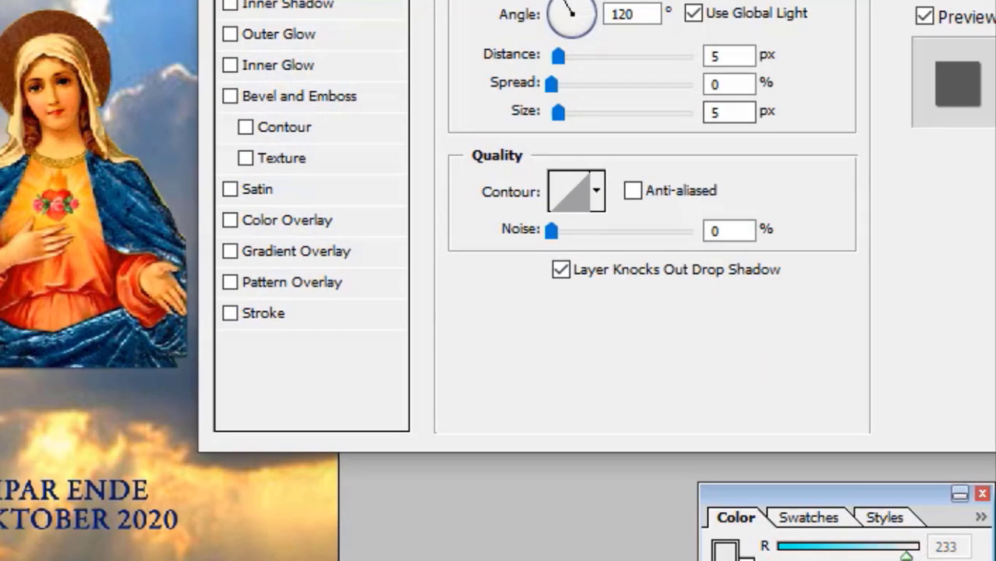
key("Escape")
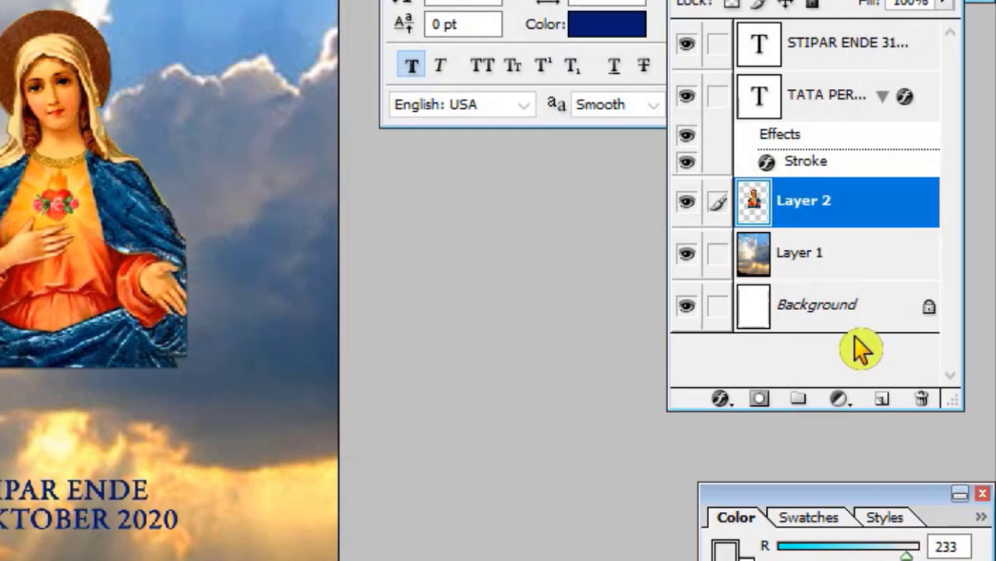
Add a Drop Shadow effect to the figure's layer and set its blend mode to Normal.
left_click(722, 402)
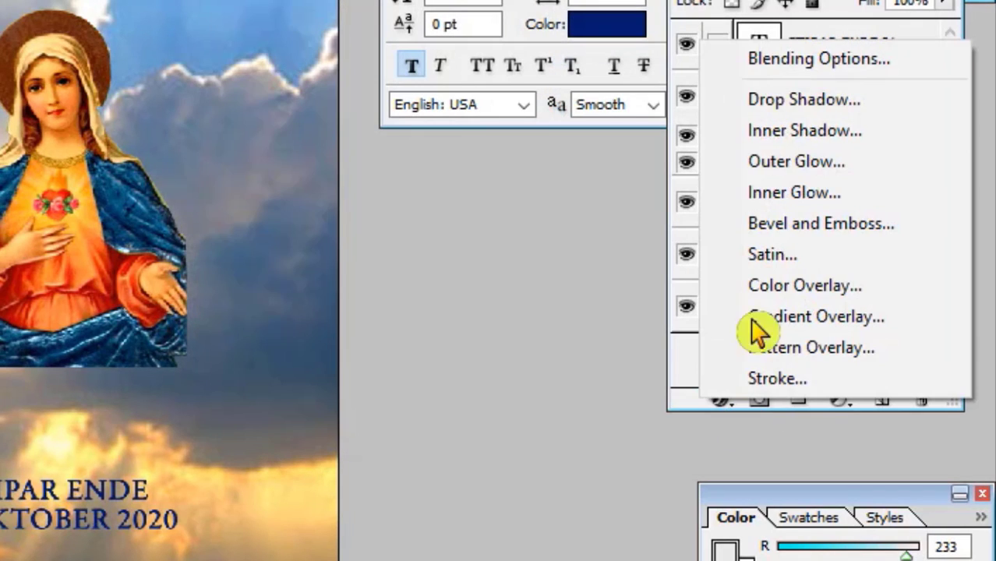
left_click(854, 113)
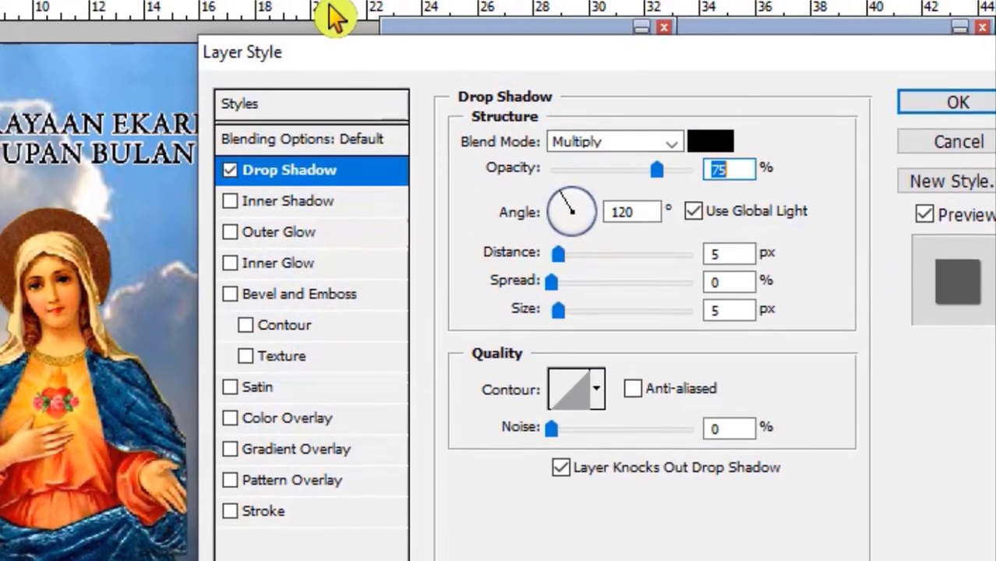
left_click_drag(333, 70, 450, 162)
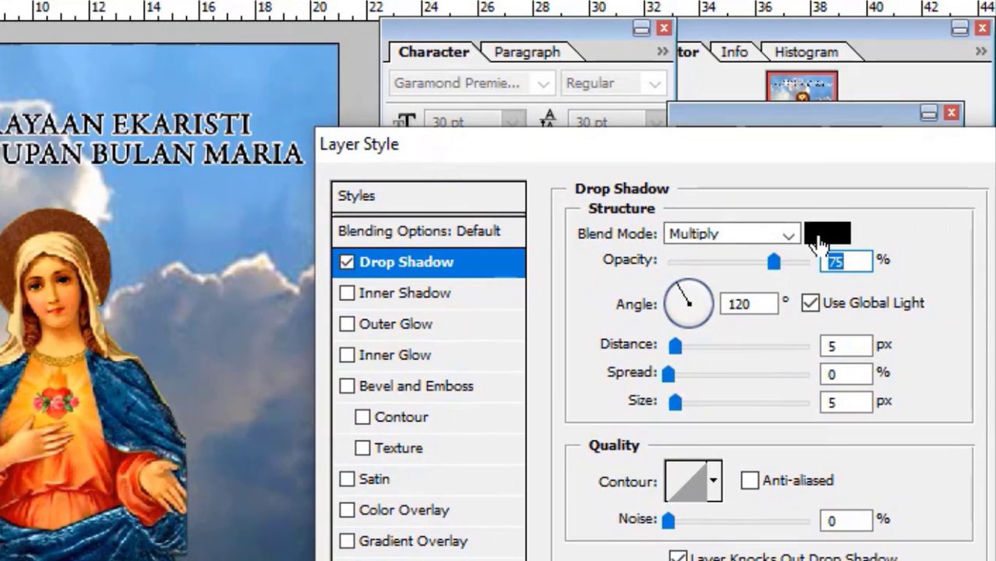
left_click(788, 233)
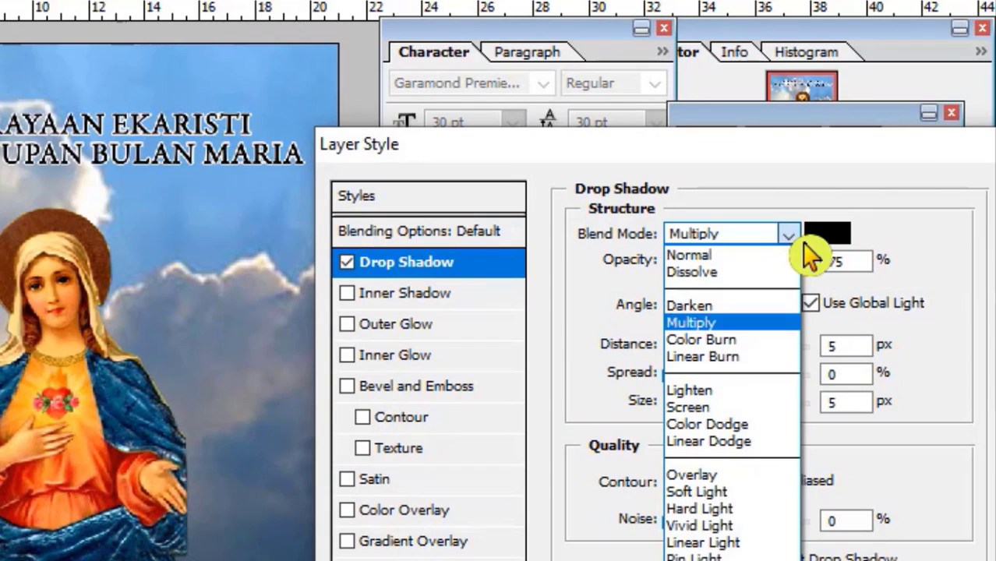
left_click(773, 257)
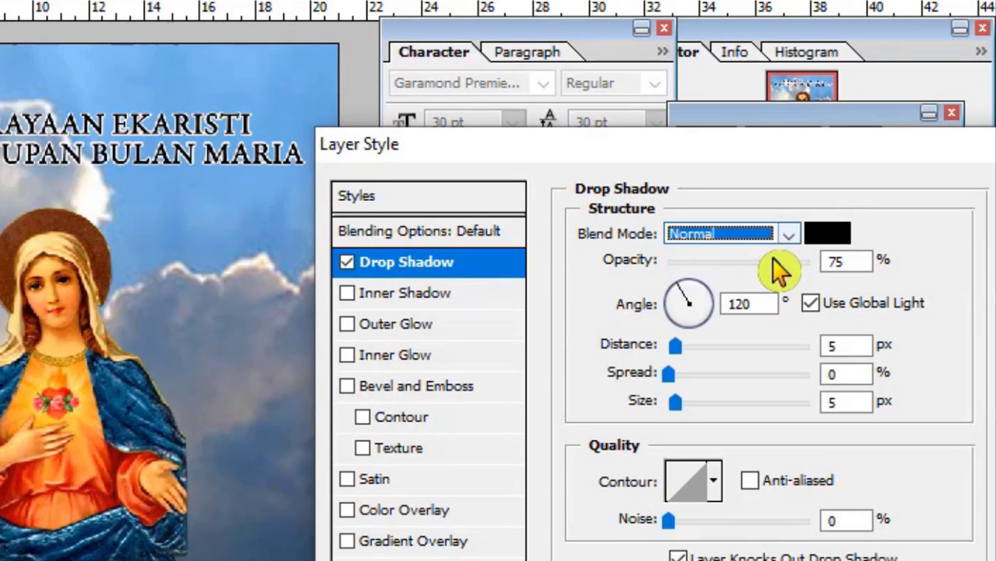
Change the figure's drop shadow colour to near-white.
left_click(847, 234)
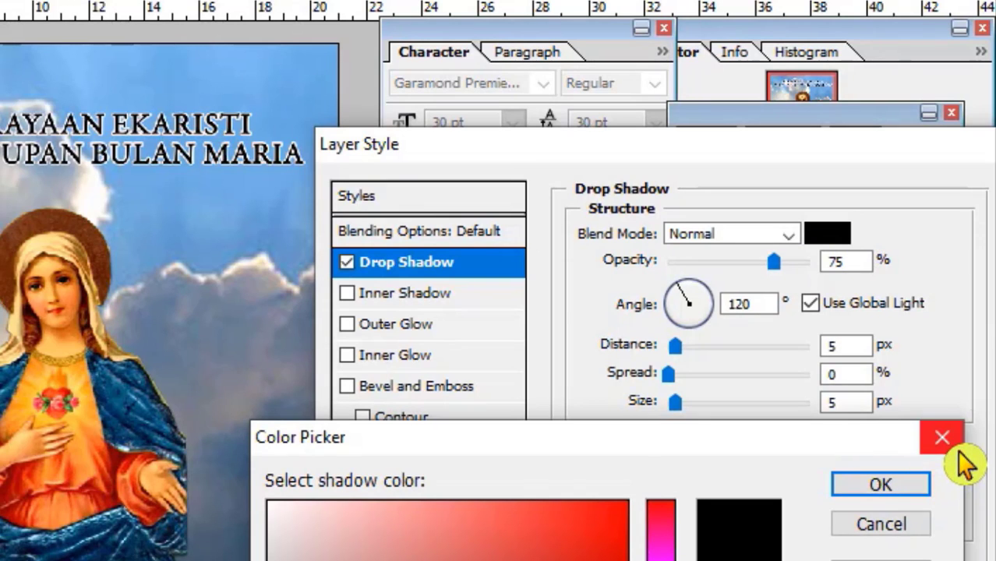
left_click(942, 437)
left_click(827, 232)
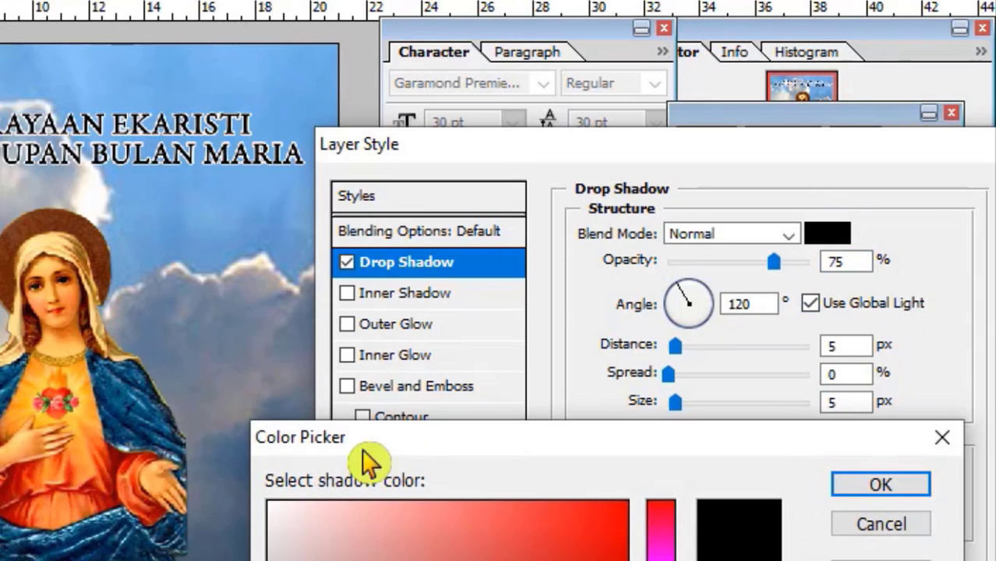
left_click(270, 511)
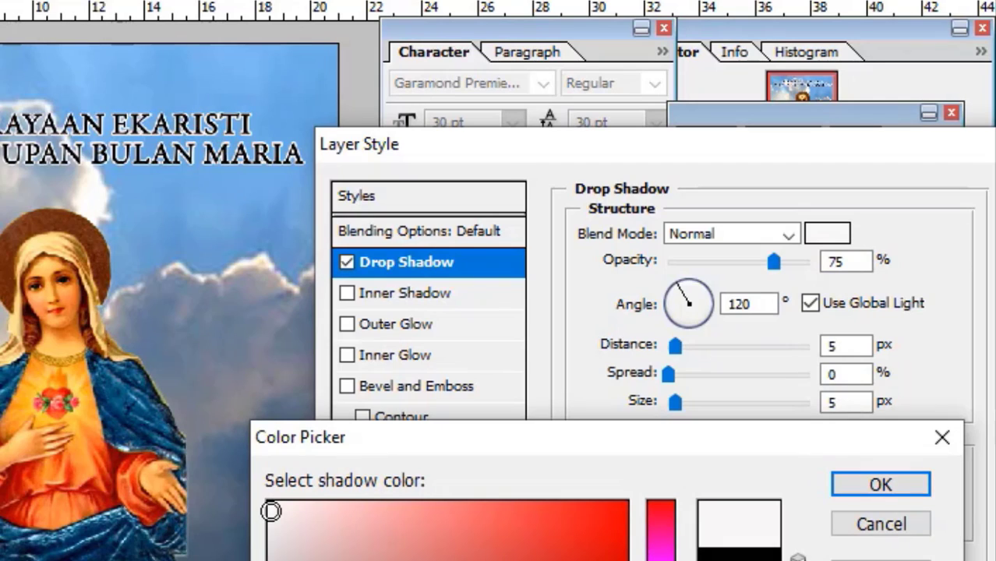
left_click(273, 507)
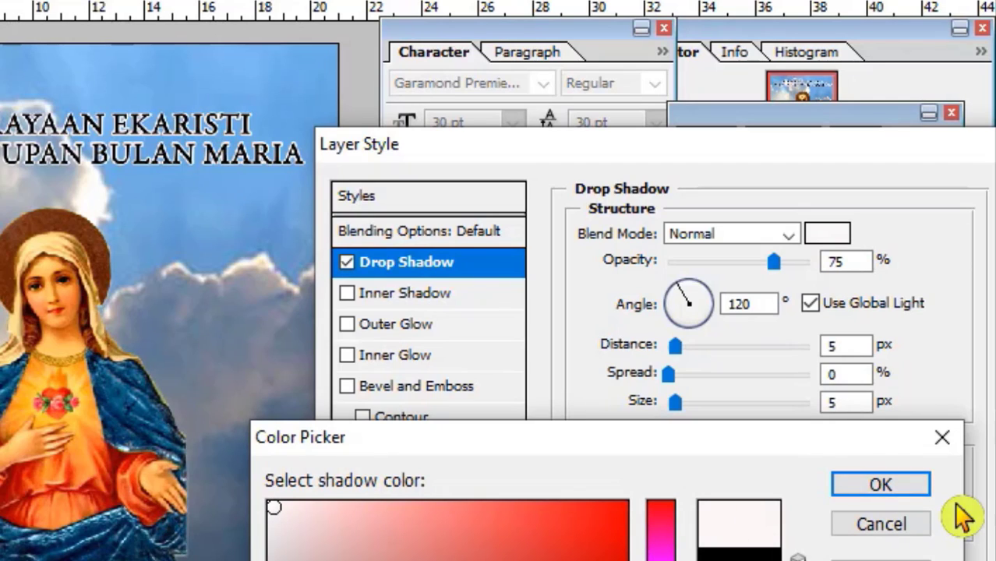
left_click(908, 490)
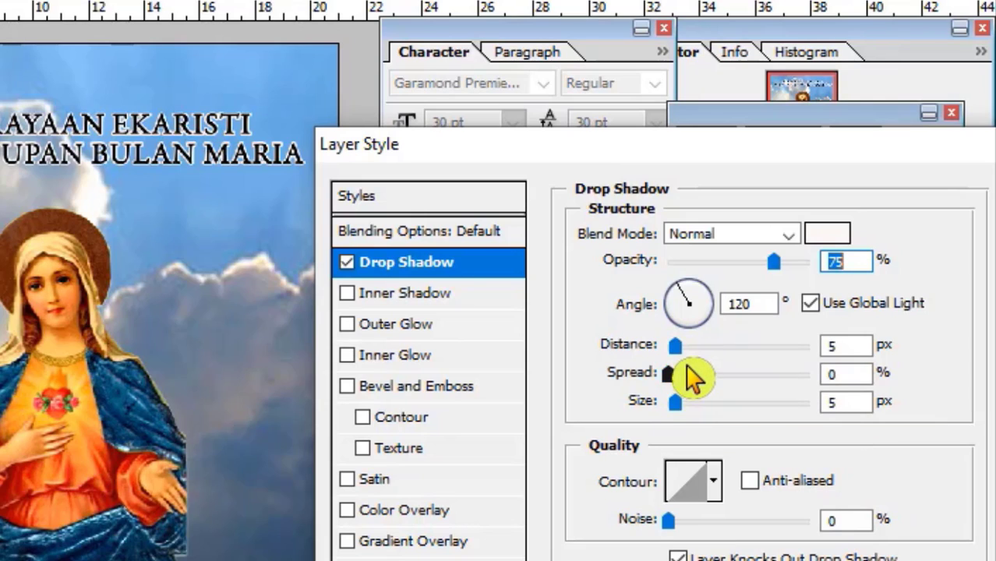
Set the drop shadow's distance to 0 px, spread to 35% and size to 250 px, and apply the effect.
left_click_drag(684, 349, 766, 373)
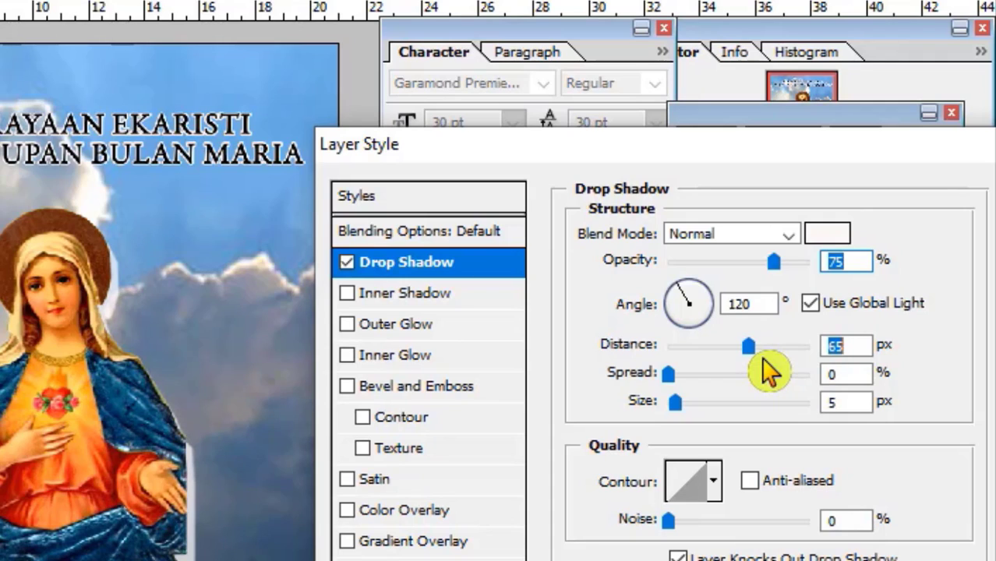
left_click_drag(767, 367, 619, 386)
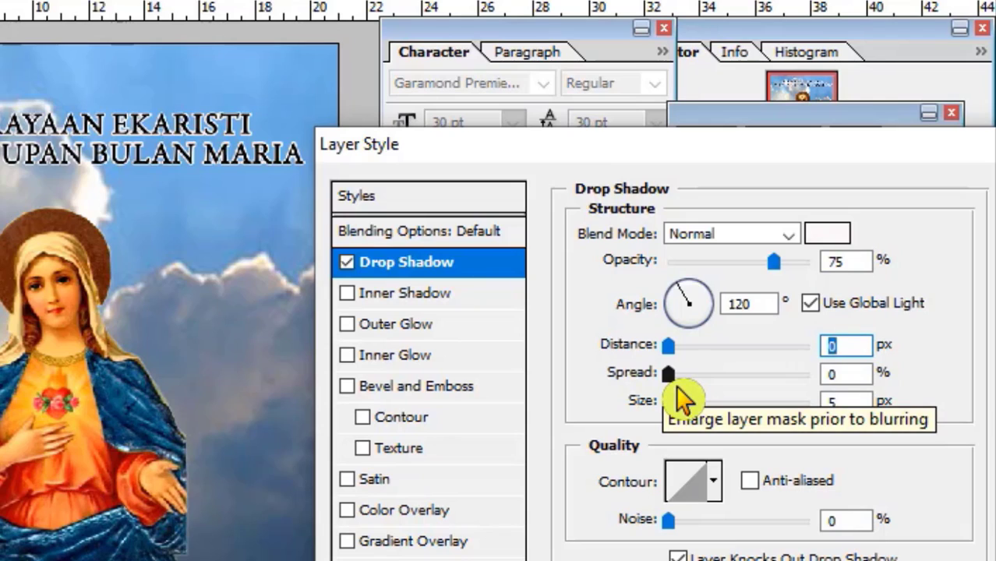
left_click_drag(681, 397, 792, 417)
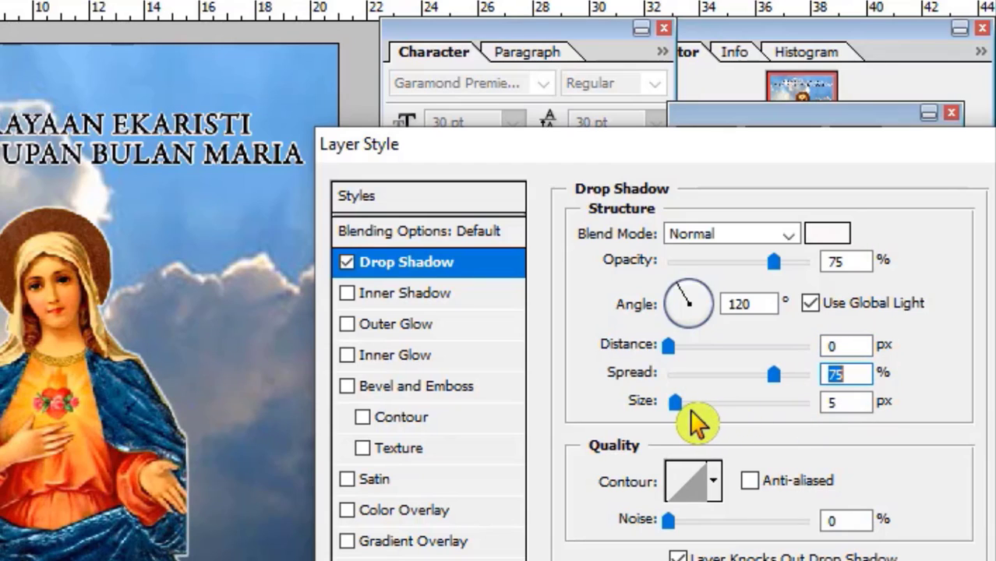
left_click_drag(689, 409, 796, 432)
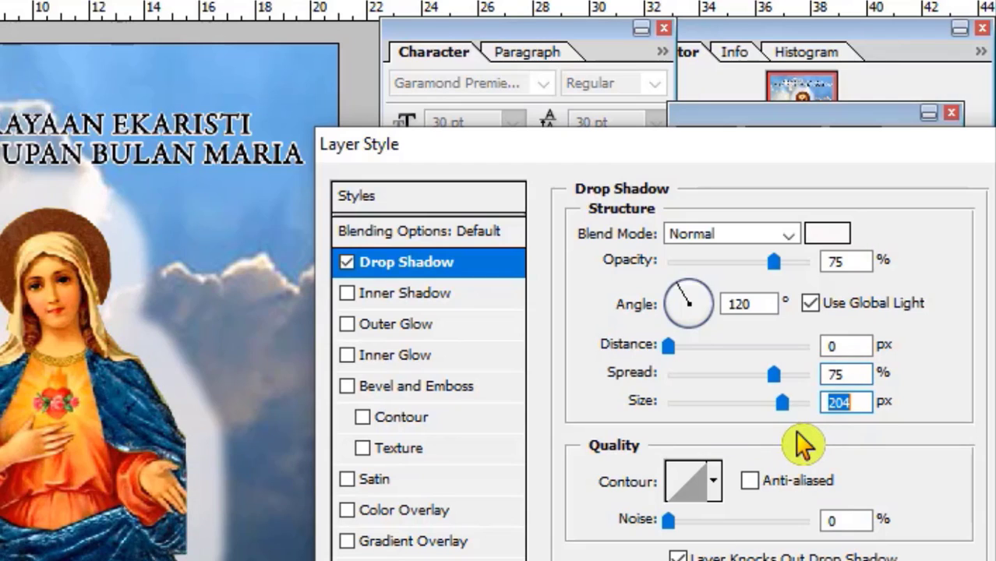
left_click_drag(773, 374, 714, 390)
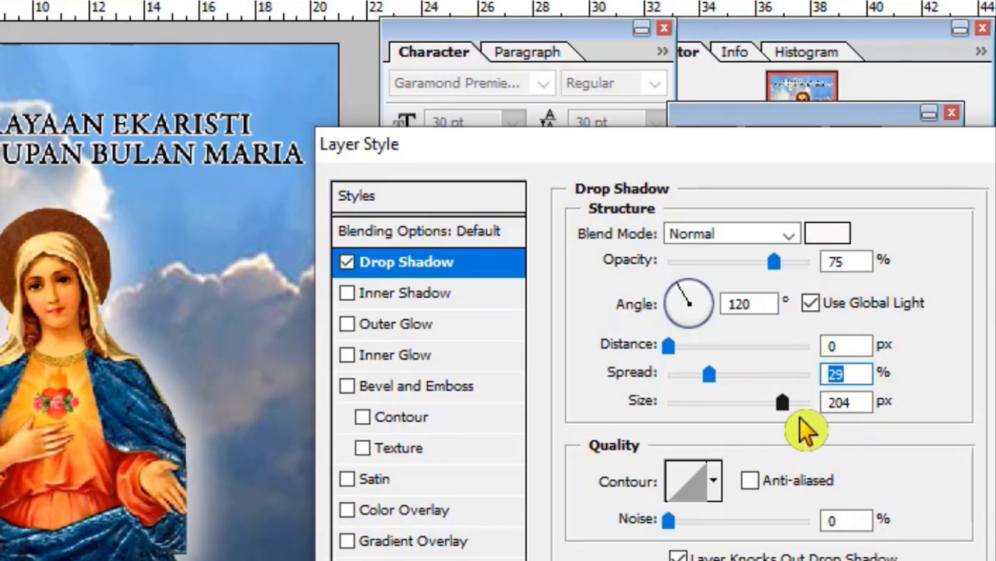
left_click_drag(782, 402, 855, 423)
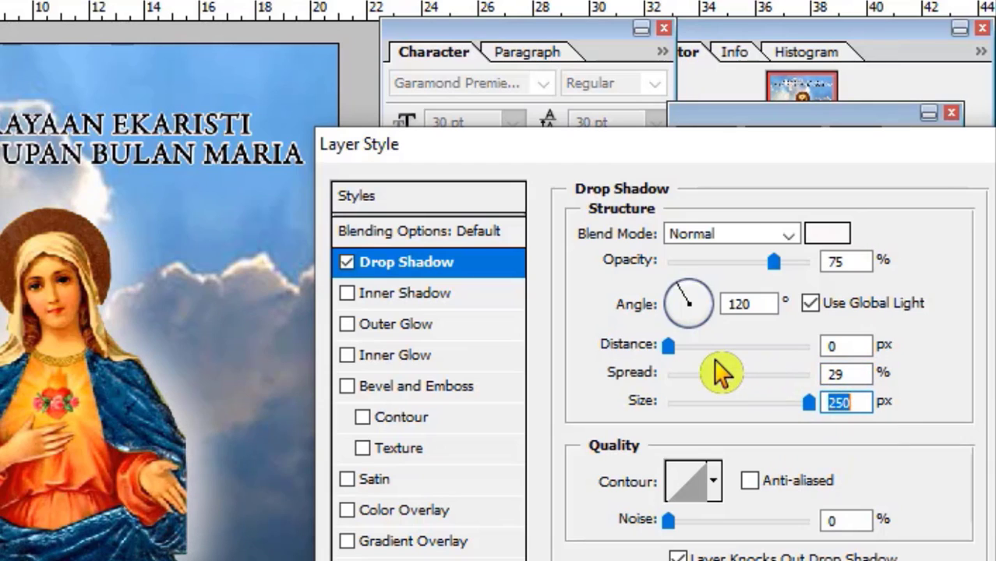
left_click_drag(733, 394, 737, 427)
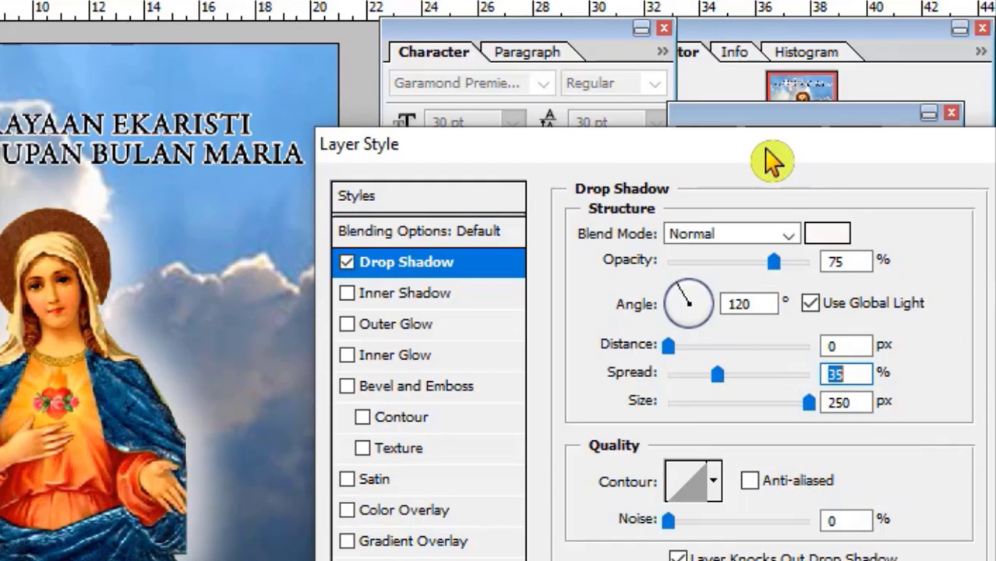
left_click_drag(771, 161, 633, 167)
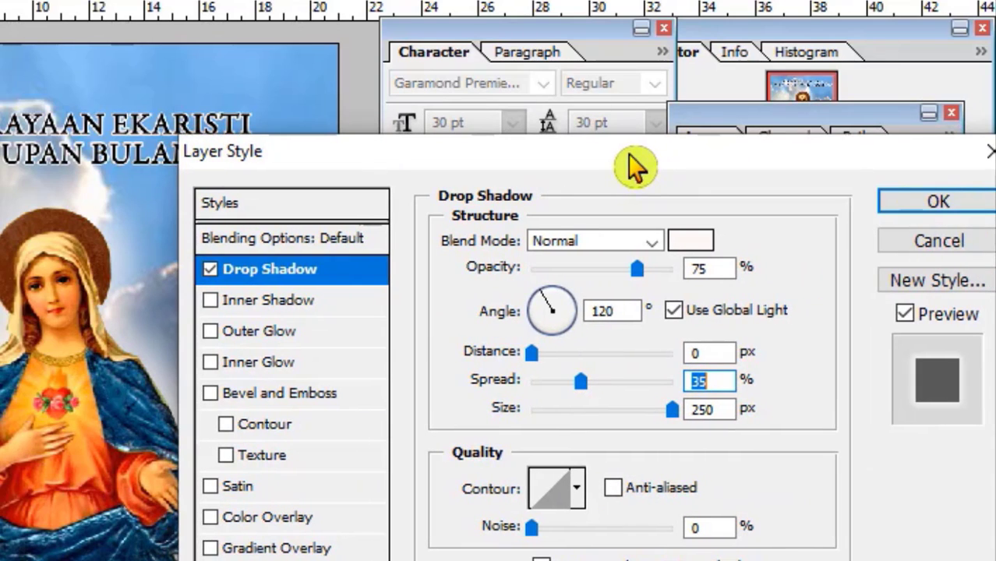
left_click(913, 219)
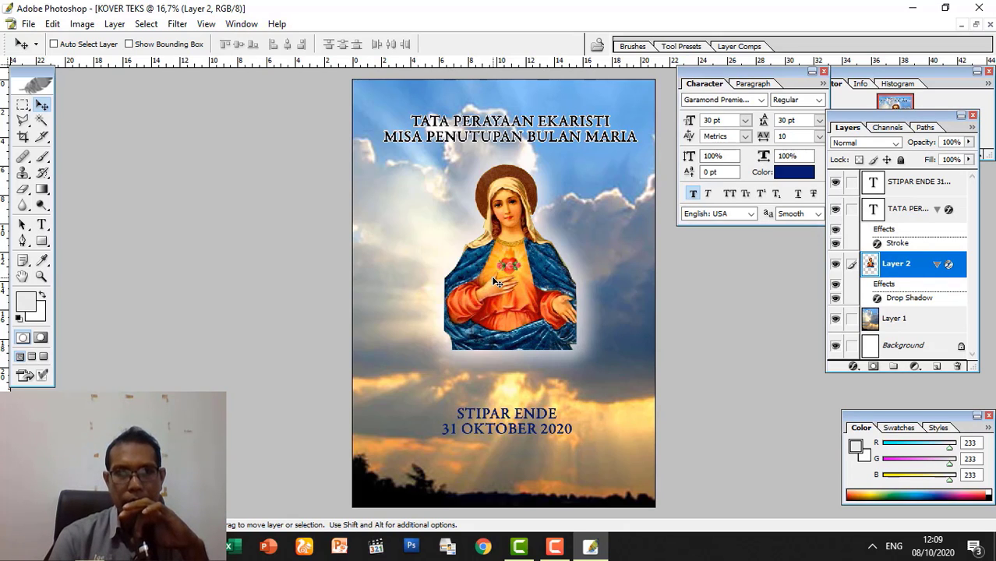
Nudge the figure slightly left and down to balance it between the title and the place-and-date text.
key("shift+Left")
key("shift+Left")
key("shift+Left")
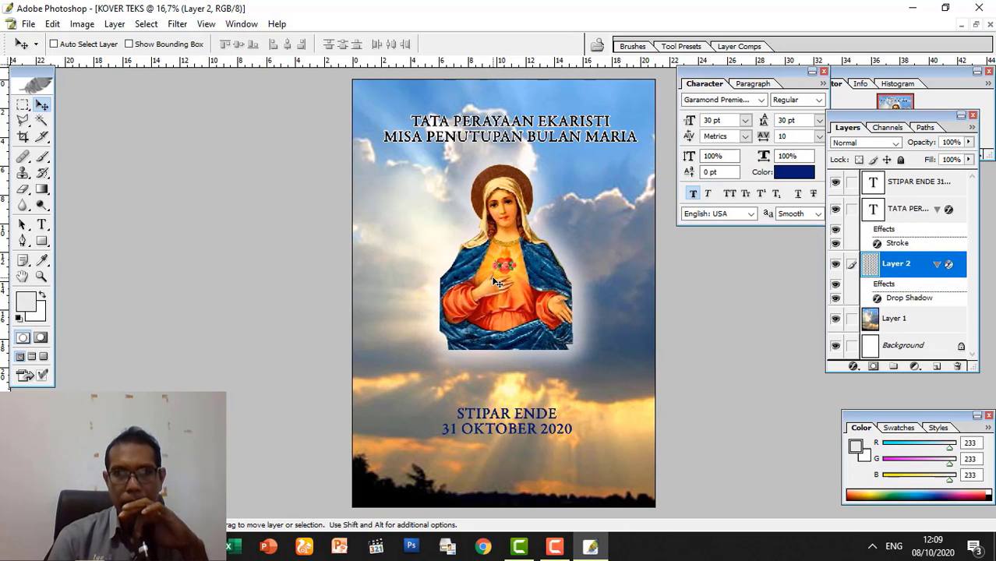
key("shift+Left")
key("shift+Down")
key("shift+Down")
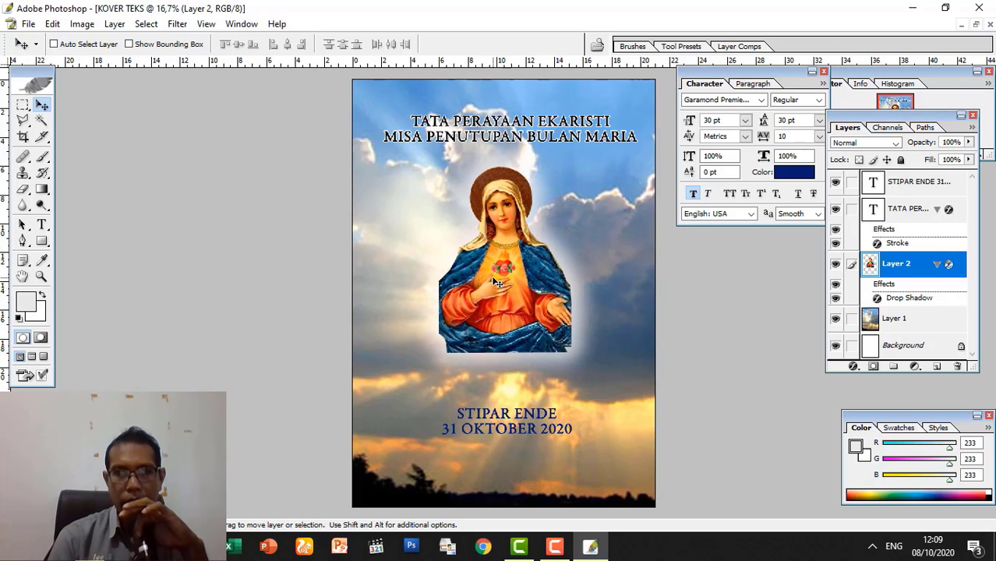
key("shift+Down")
key("shift+Down")
key("shift+Down")
key("shift+Down")
key("shift+Down")
key("shift+Down")
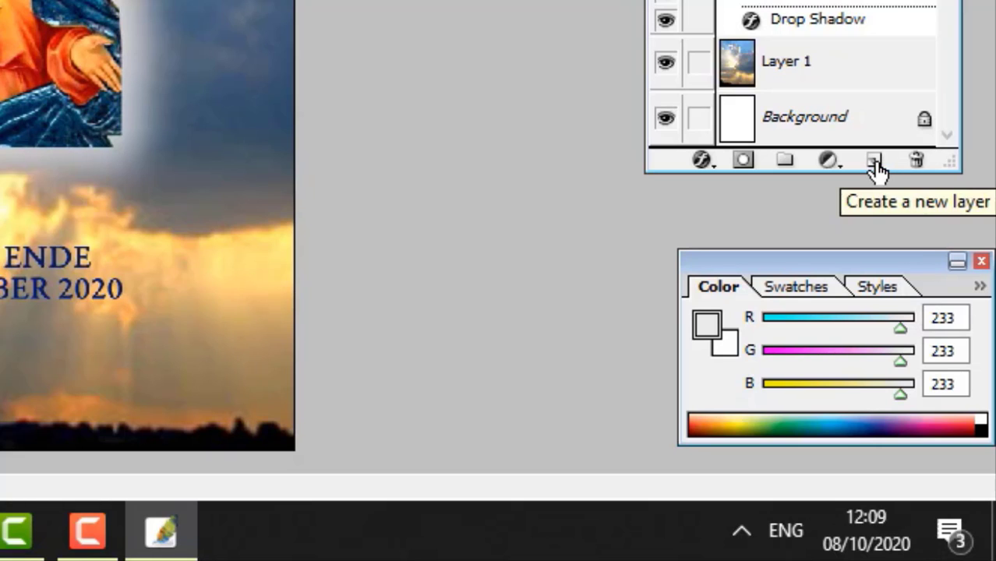
Add a new layer above Layer 2 and draw a rectangular marquee selection around the whole figure and its glow.
left_click(874, 164)
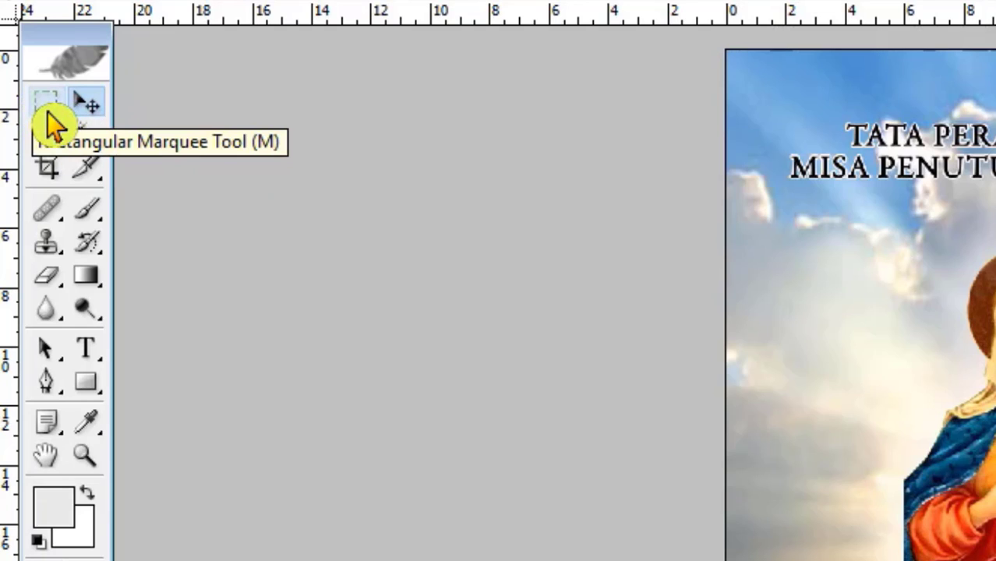
left_click(47, 113)
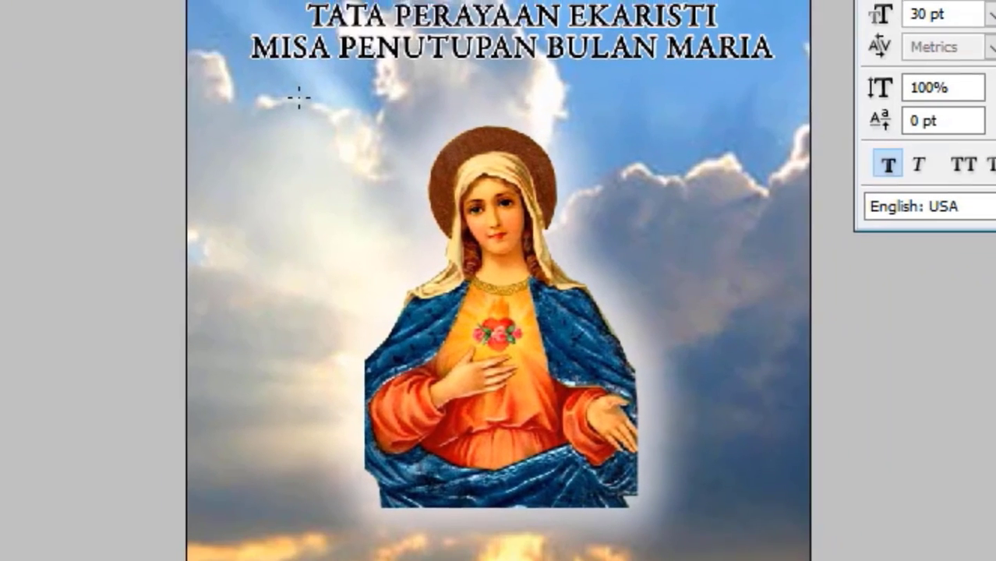
left_click_drag(251, 86, 598, 421)
left_click_drag(623, 523, 651, 556)
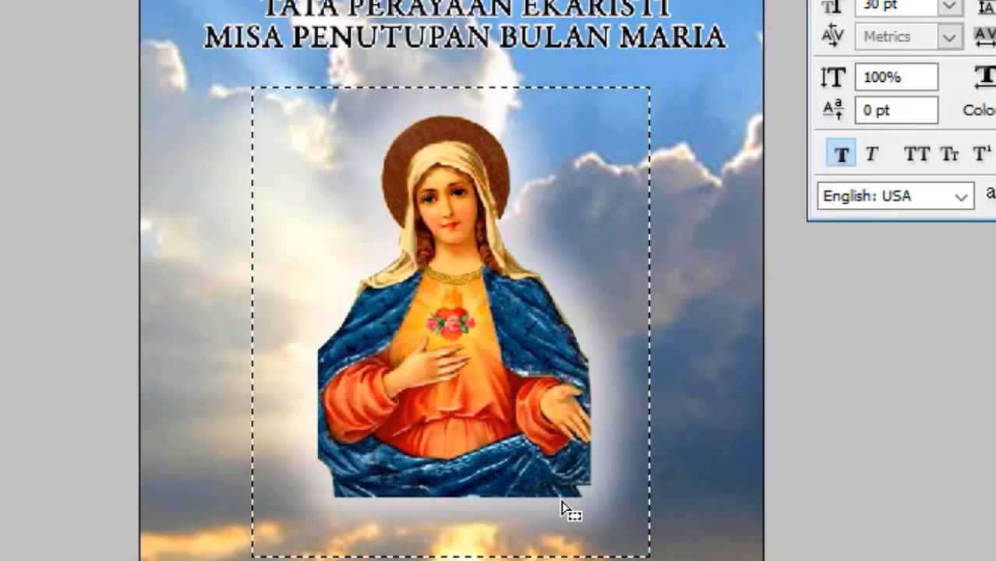
Shift the marquee selection slightly so that it frames the figure and its glow evenly.
mouse_move(552, 502)
left_mouse_down()
mouse_move(580, 503)
mouse_move(472, 511)
mouse_move(580, 493)
mouse_move(571, 480)
mouse_move(578, 495)
mouse_move(567, 501)
left_mouse_up()
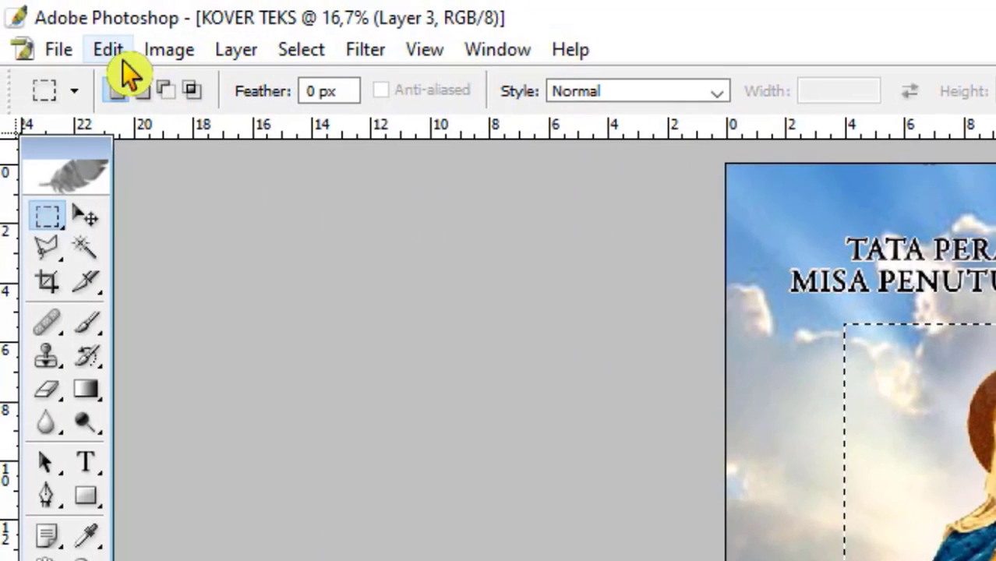
left_click(108, 49)
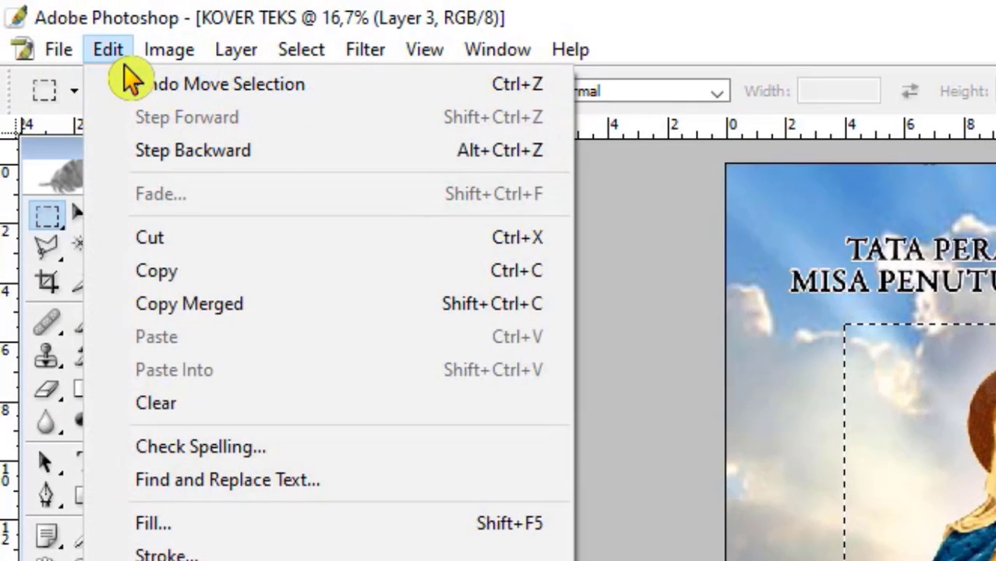
left_click(210, 526)
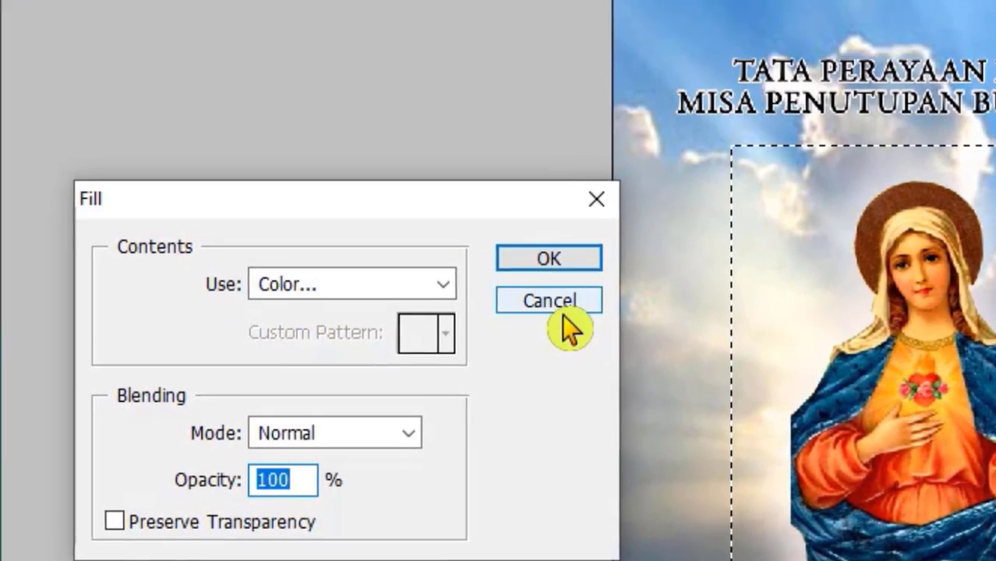
left_click(549, 301)
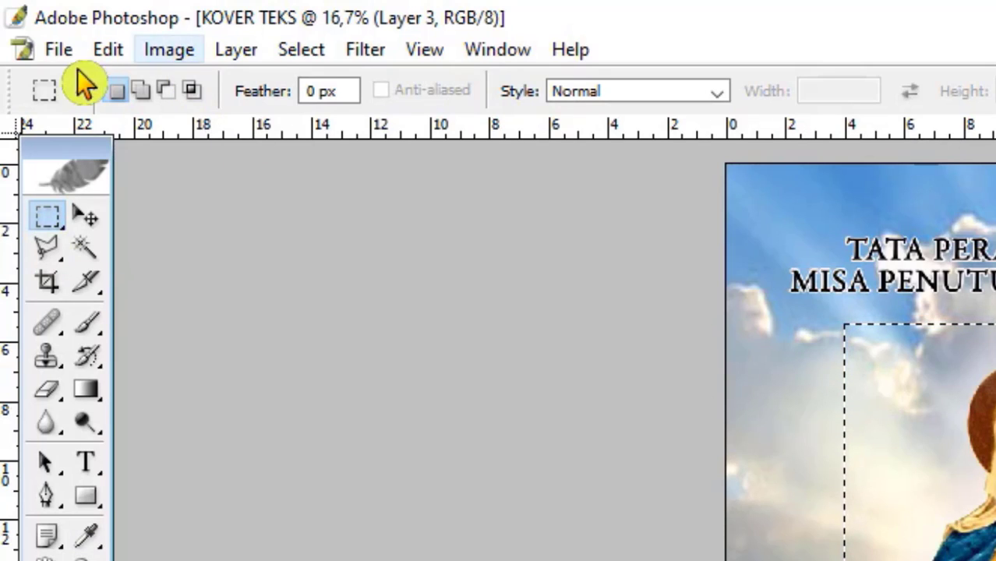
Start a Fill of the selected area on Layer 3 with a custom colour as its contents.
left_click(122, 52)
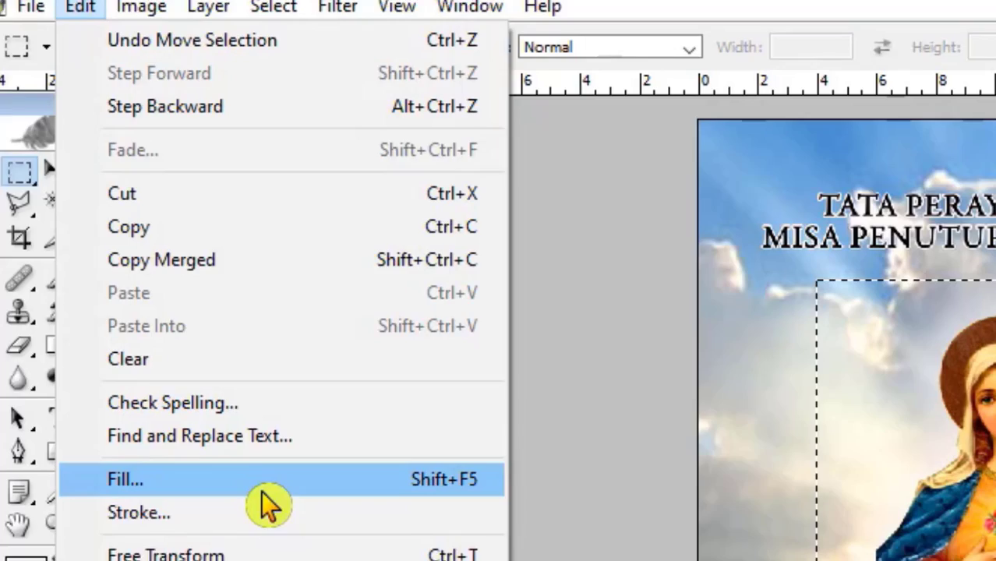
left_click(290, 531)
left_click(290, 227)
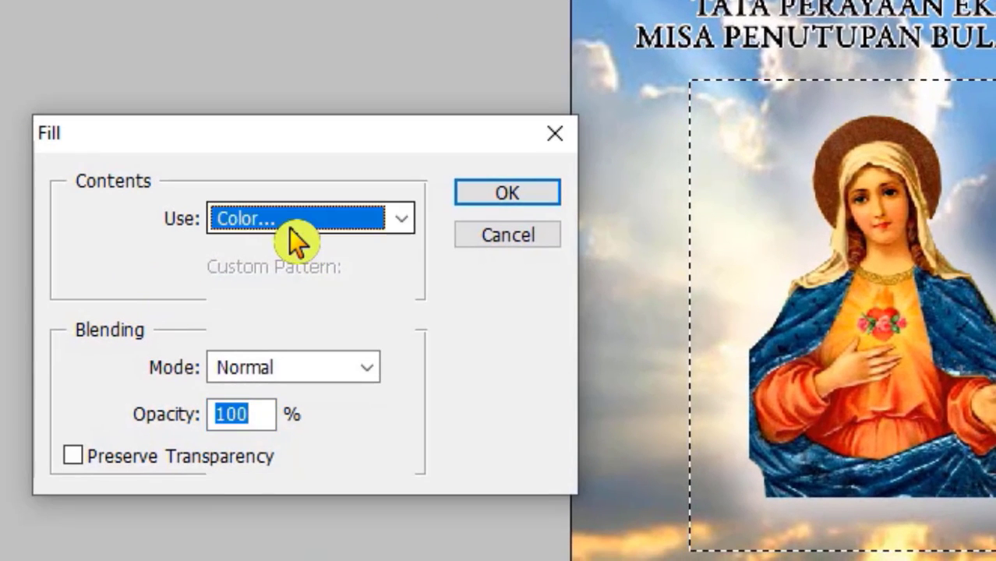
left_click(289, 228)
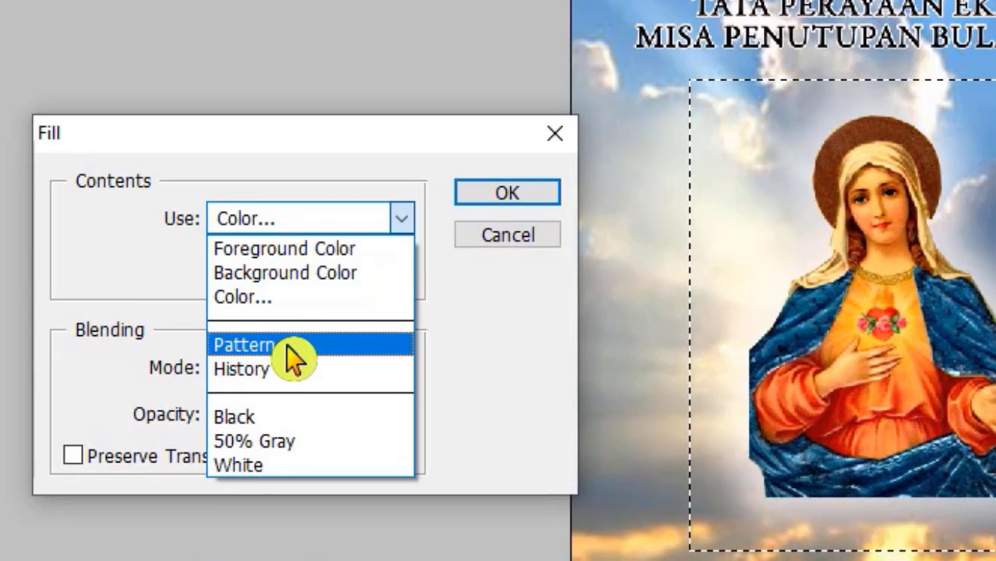
left_click(248, 222)
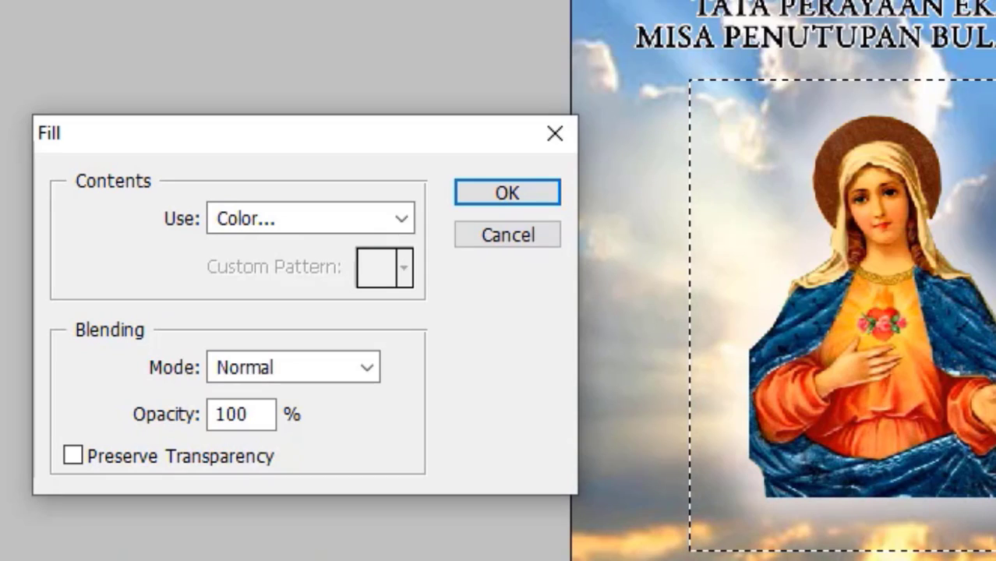
left_click(294, 224)
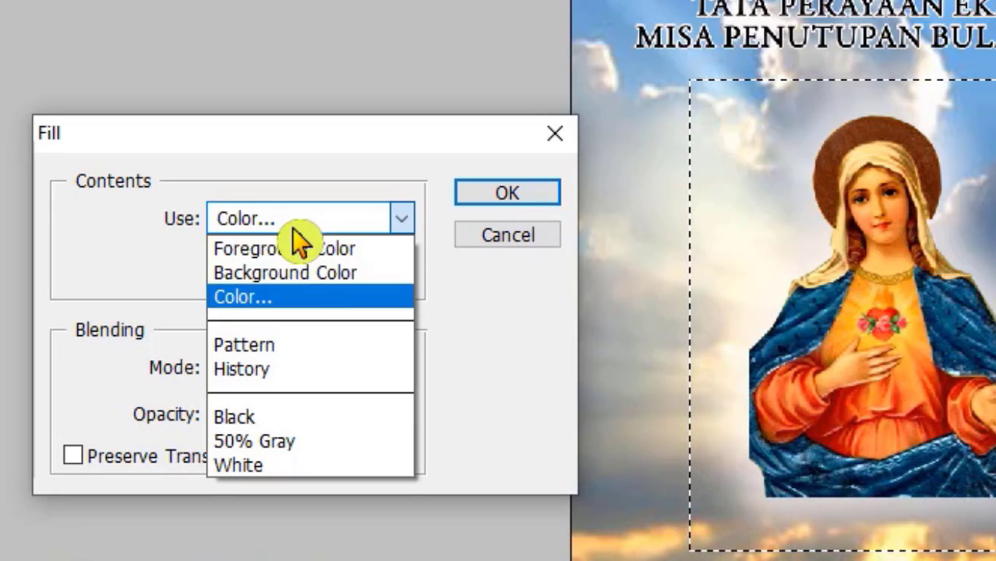
left_click(293, 322)
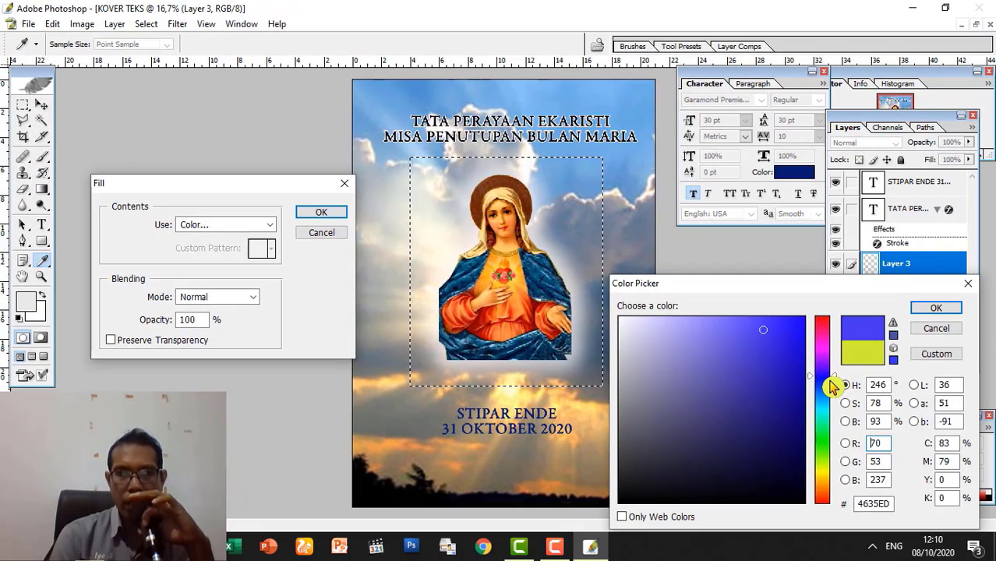
Choose a bright yellow (D6EC20), fill the selection at 100% opacity in Normal mode, and deselect.
left_click_drag(832, 385, 833, 479)
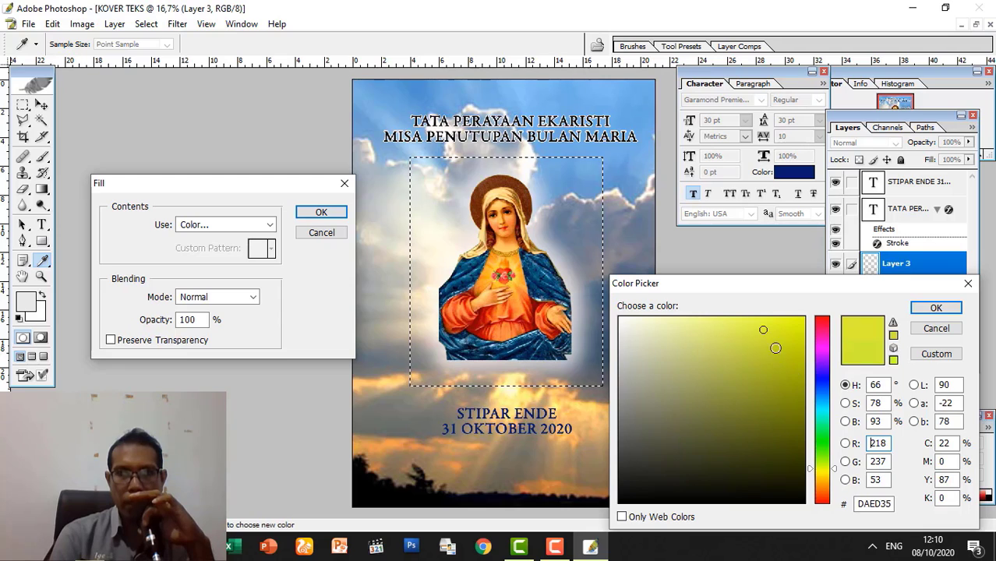
left_click(735, 324)
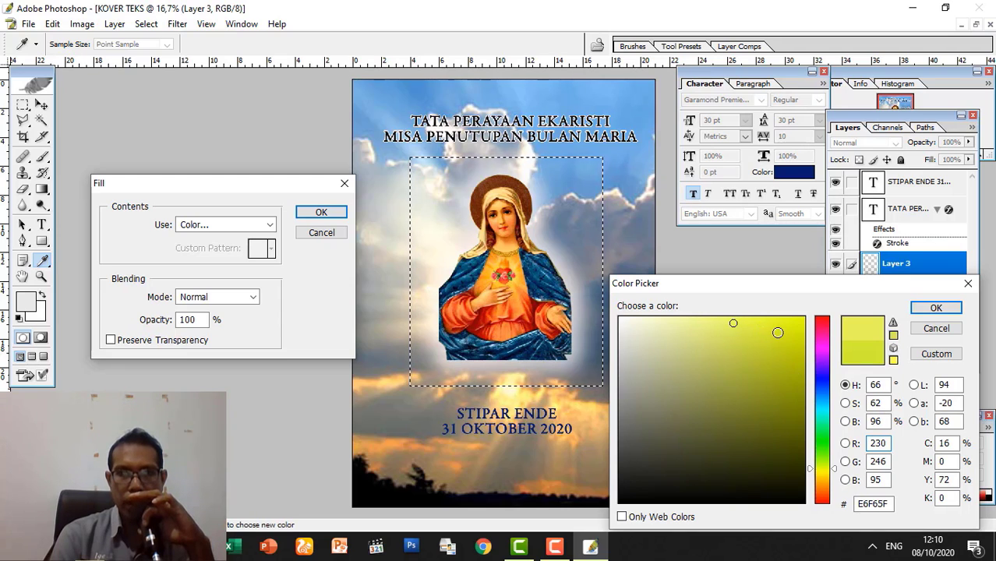
left_click(777, 333)
left_click(778, 330)
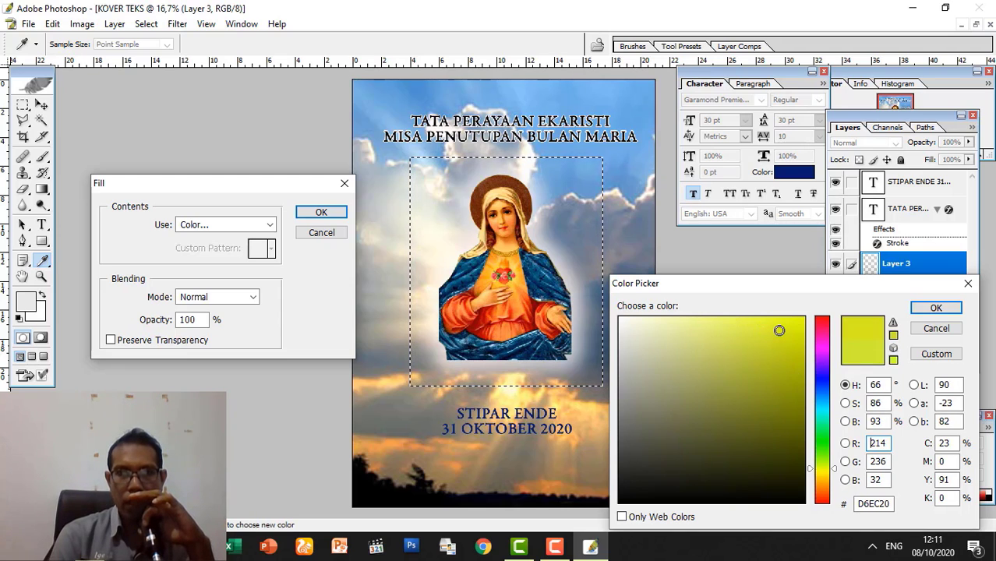
left_click(943, 310)
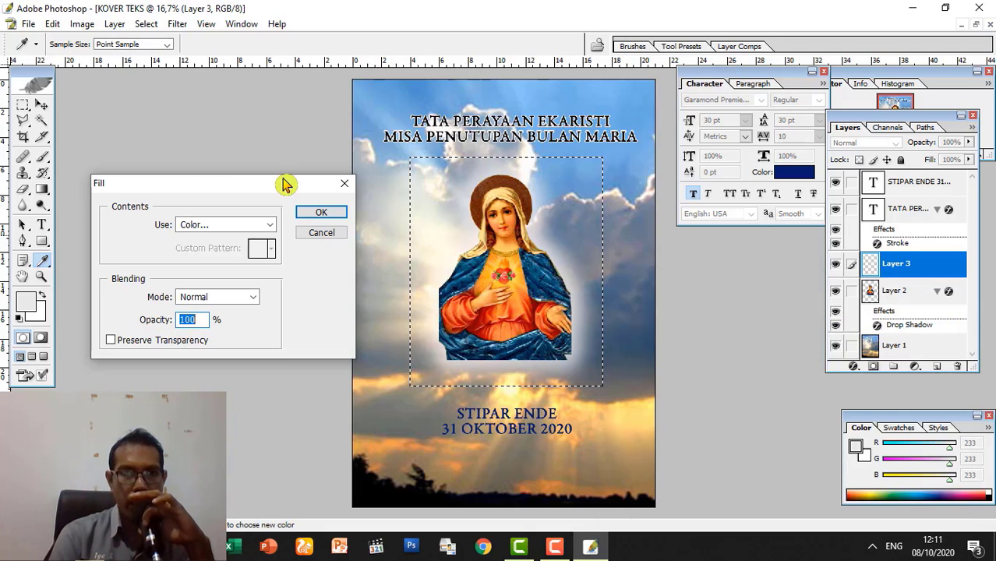
left_click(321, 213)
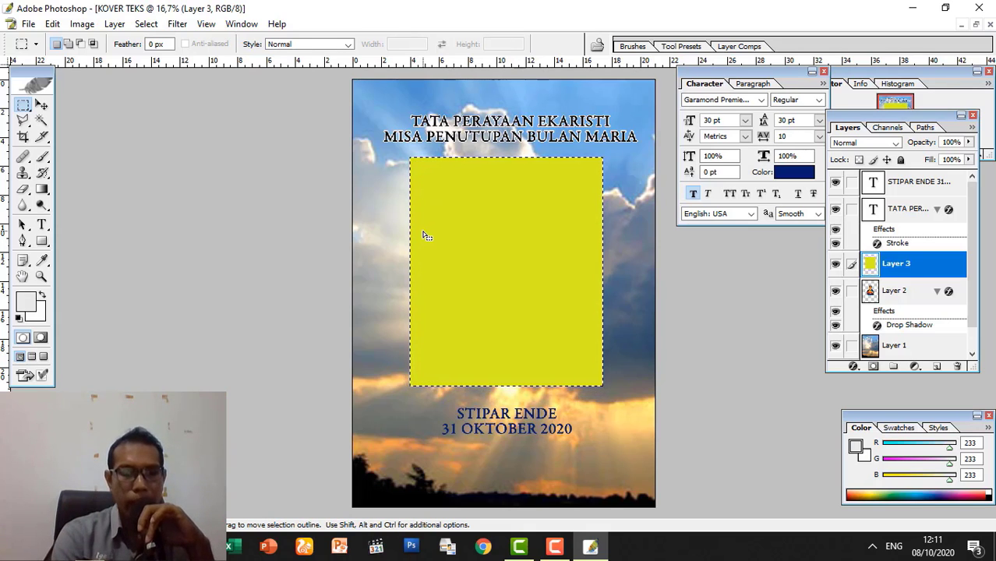
key("ctrl+d")
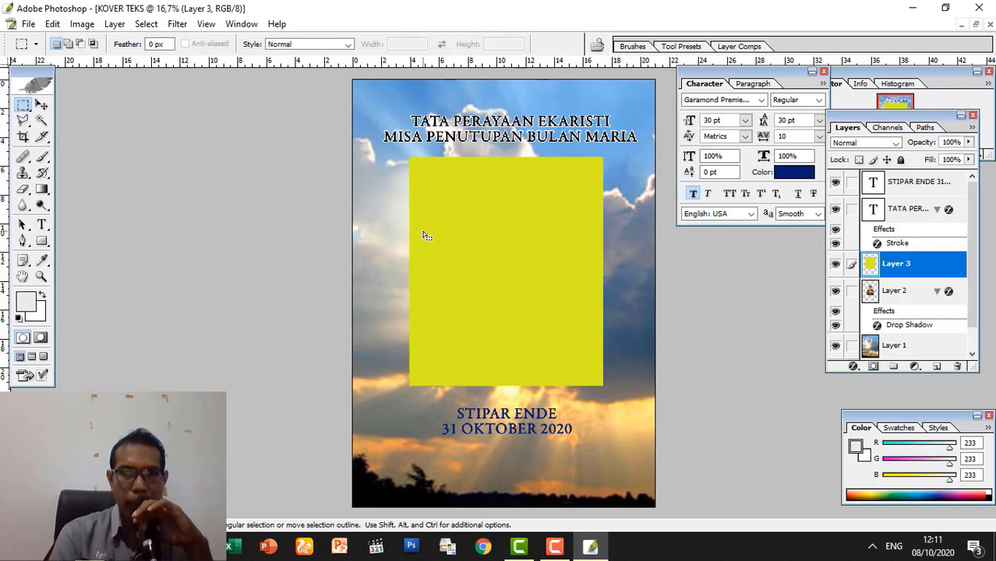
Move Layer 2 above Layer 3 so the figure sits in front of the yellow rectangle.
left_click(891, 293)
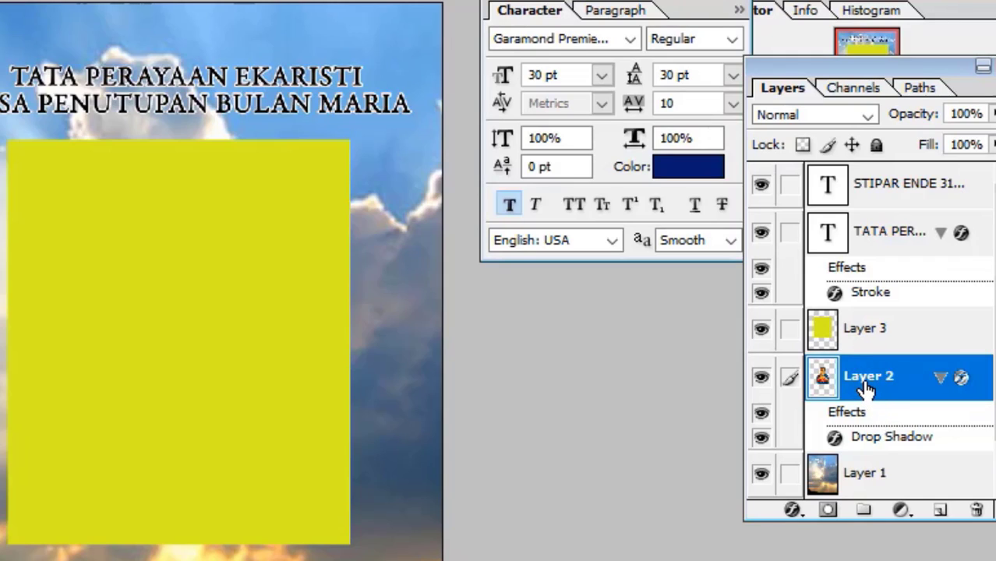
left_click_drag(867, 388, 893, 314)
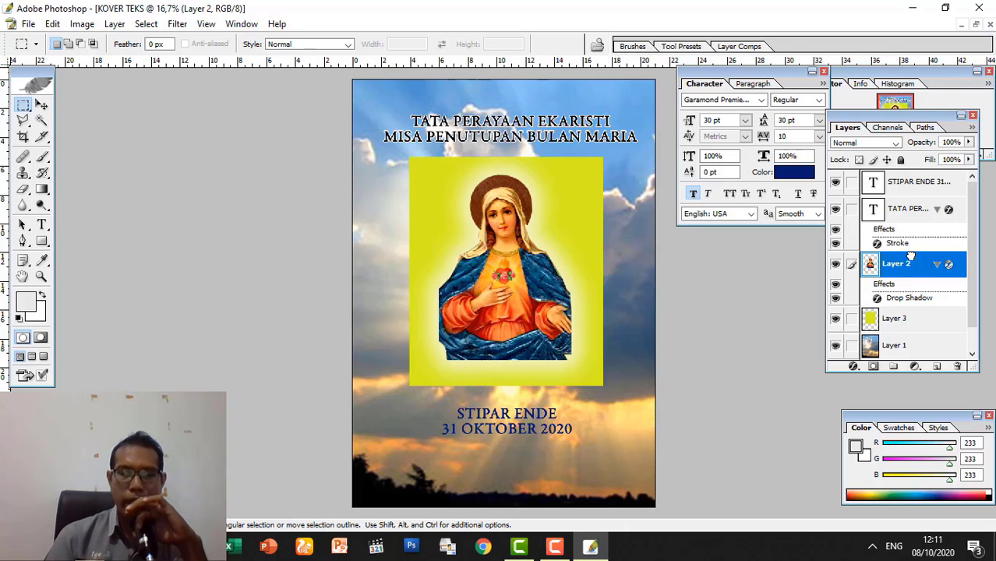
Reduce the opacity of the yellow rectangle on Layer 3 to 60%.
left_click(895, 321)
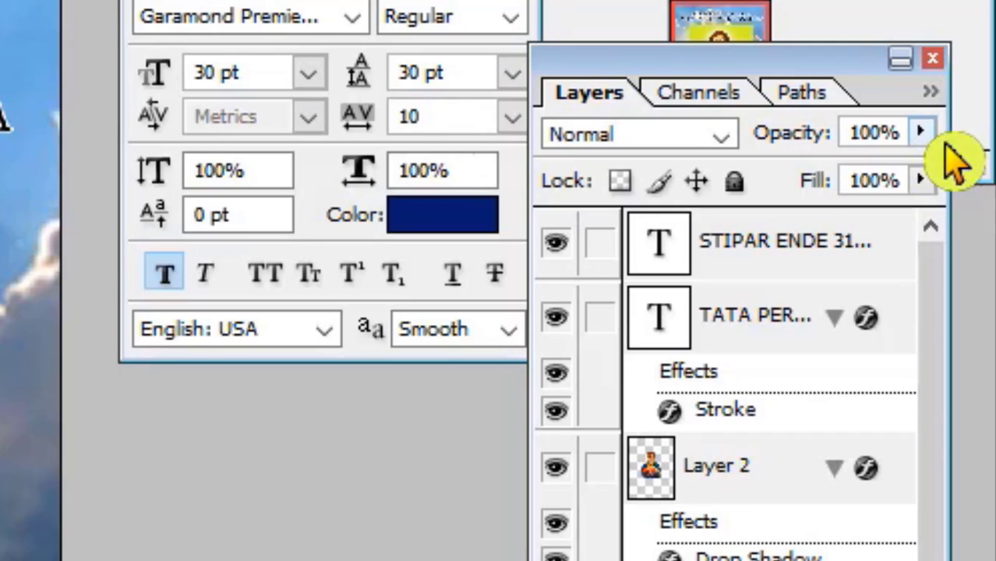
left_click(923, 134)
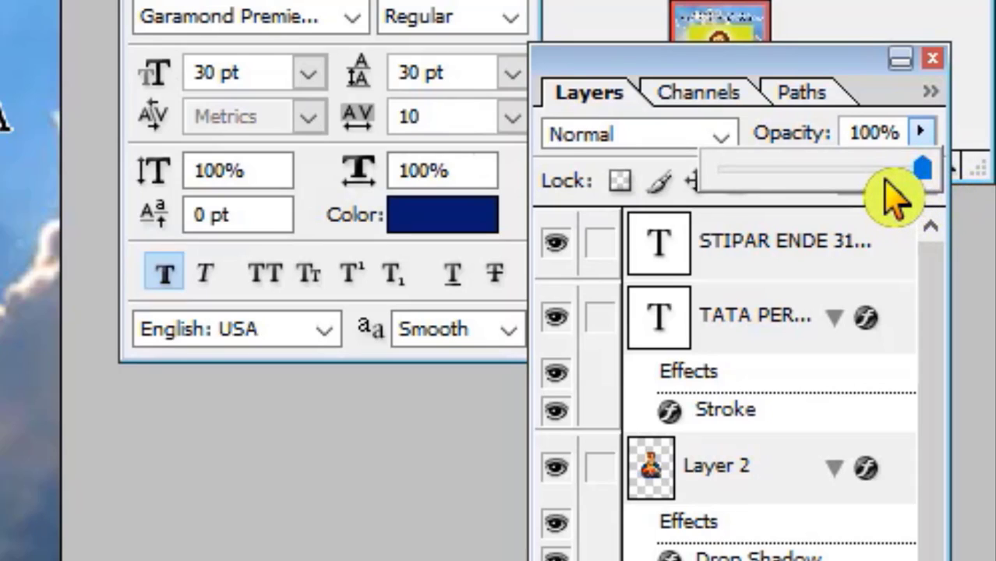
left_click_drag(889, 200, 810, 191)
left_click_drag(801, 173, 877, 173)
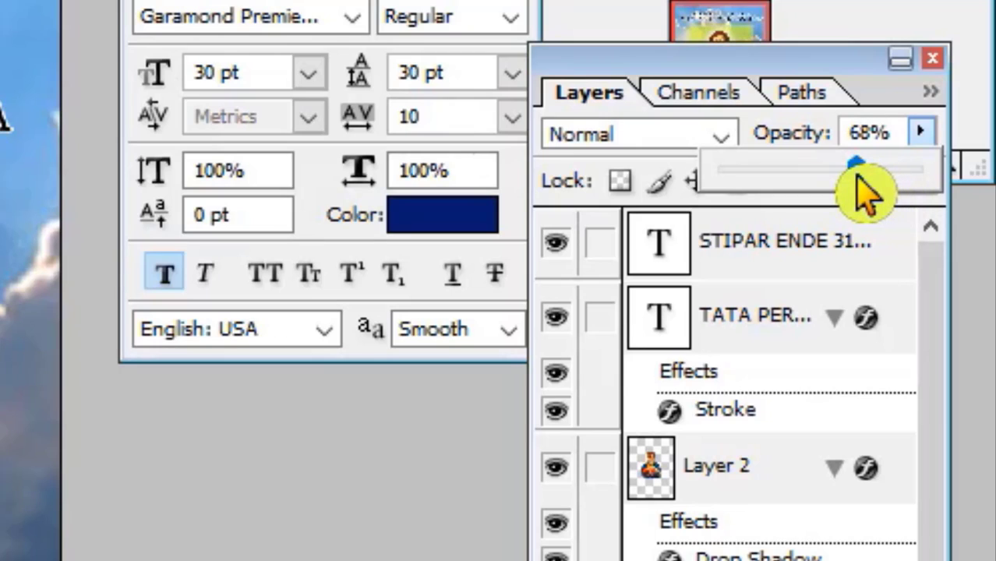
left_click_drag(869, 178, 857, 176)
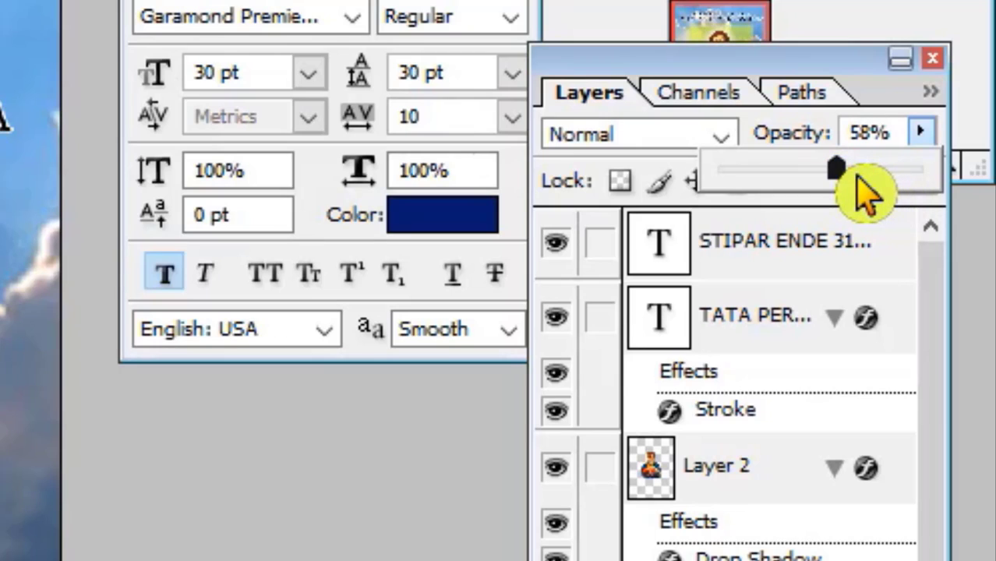
left_click_drag(860, 180, 861, 179)
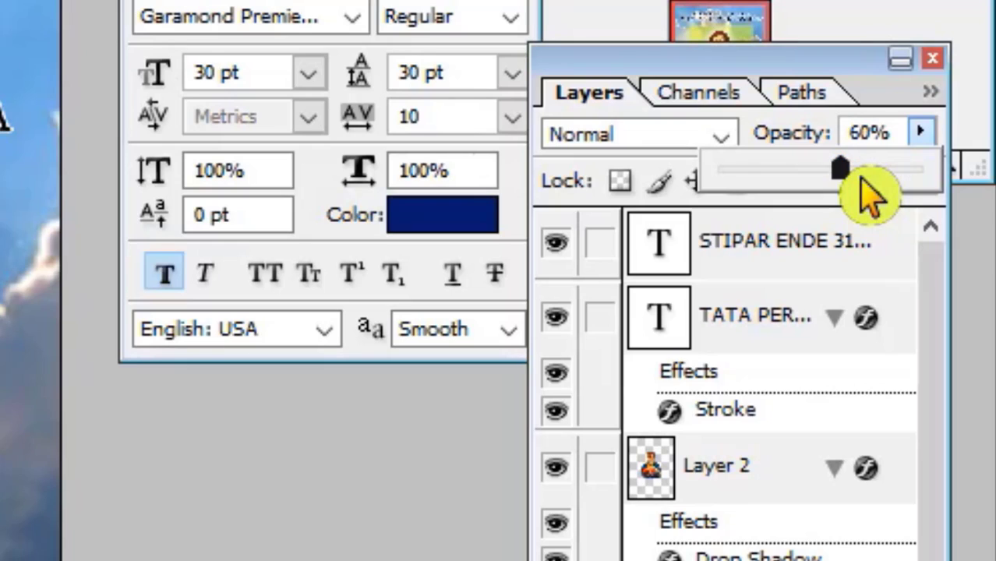
left_click(895, 104)
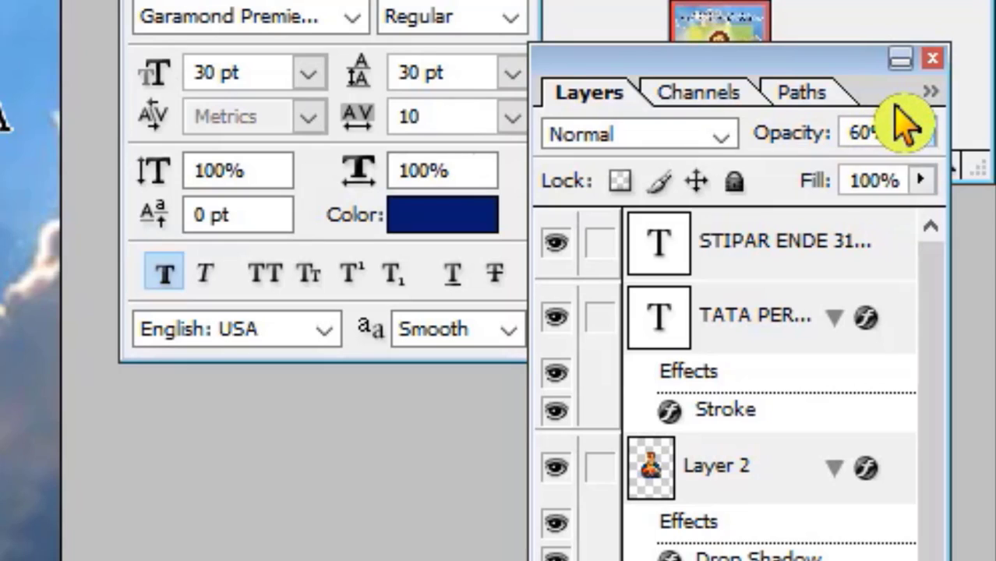
left_click(895, 103)
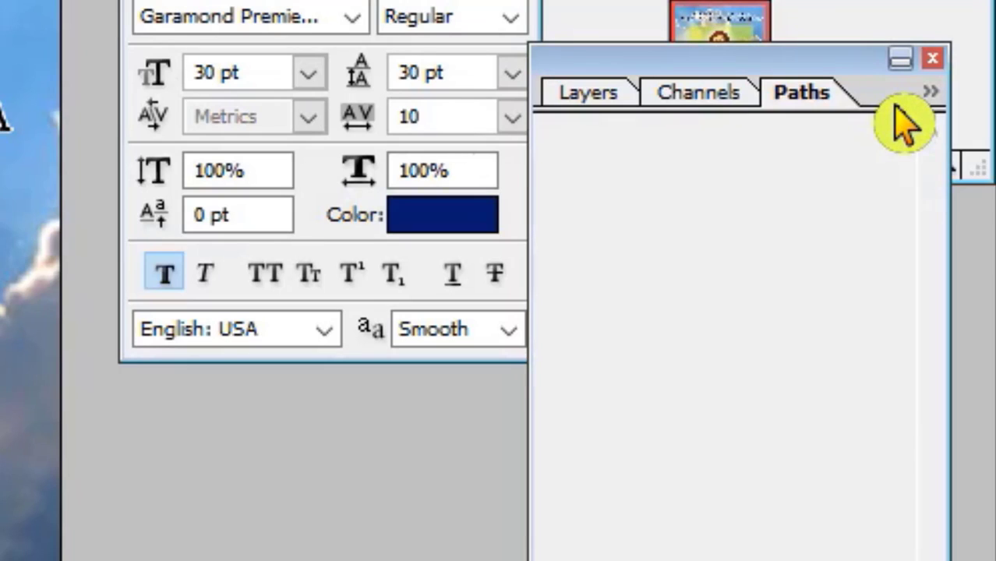
left_click(605, 105)
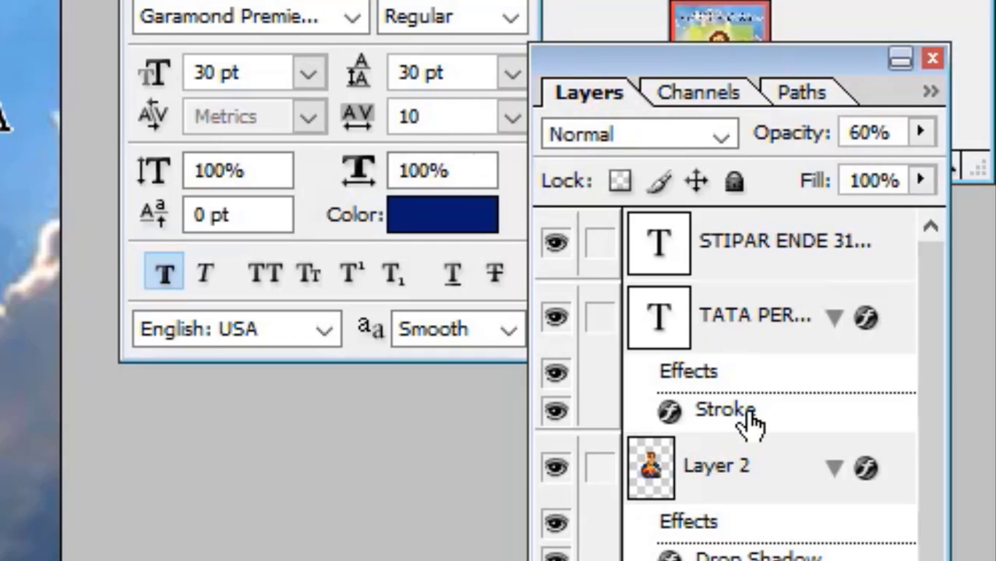
Try the Color Burn blend mode on the figure's Layer 2, and set it back to Normal.
left_click(736, 491)
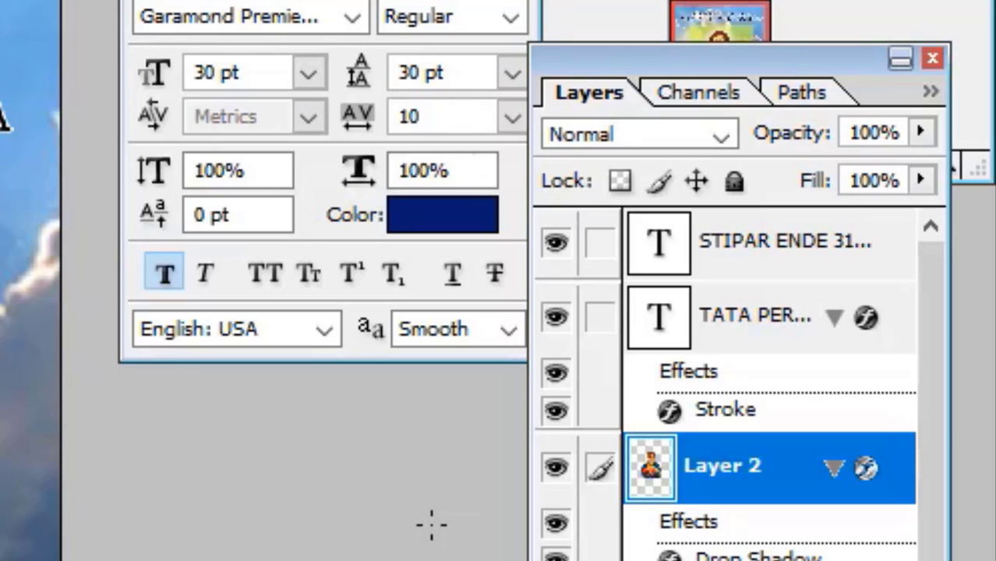
left_click(759, 559)
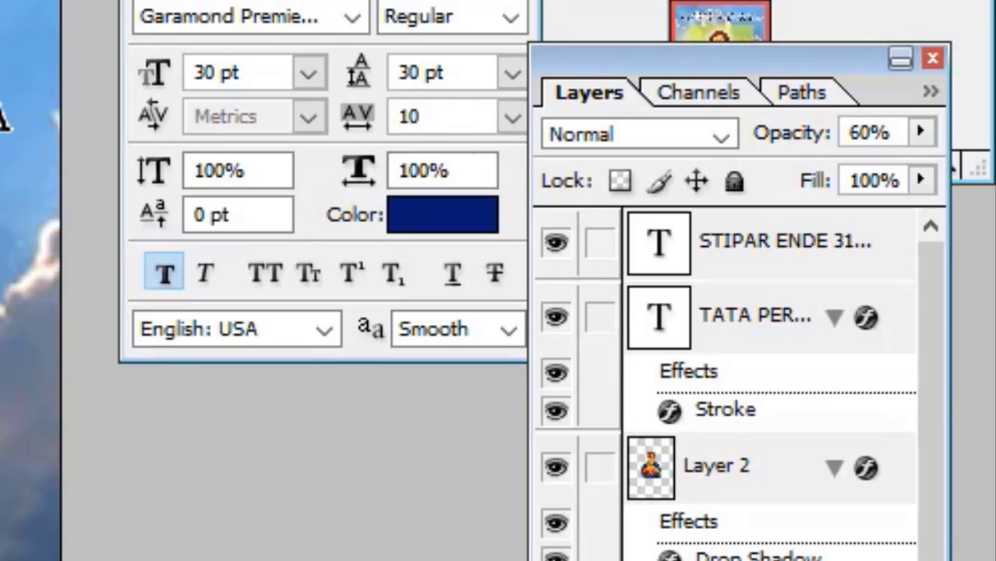
left_click(764, 475)
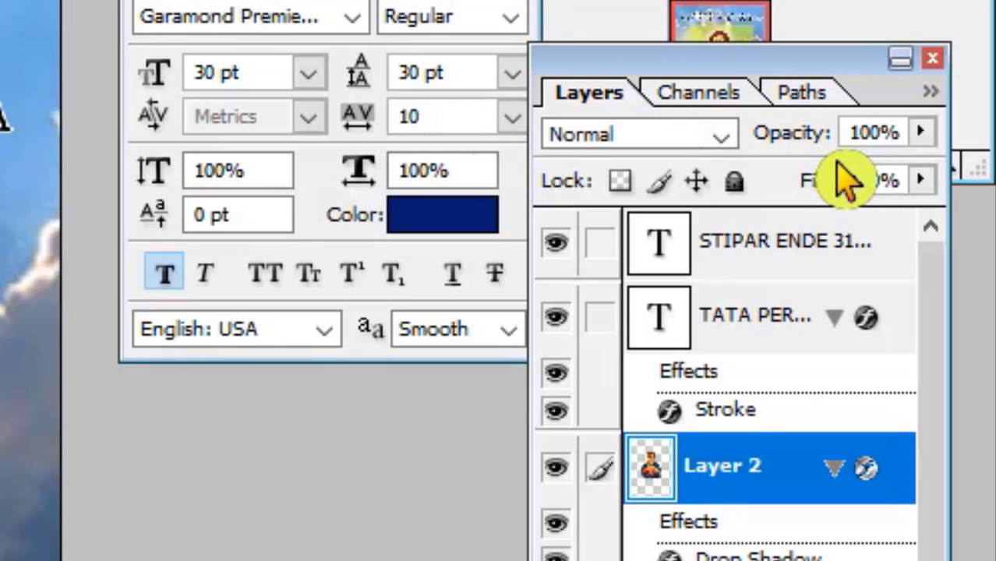
left_click(732, 148)
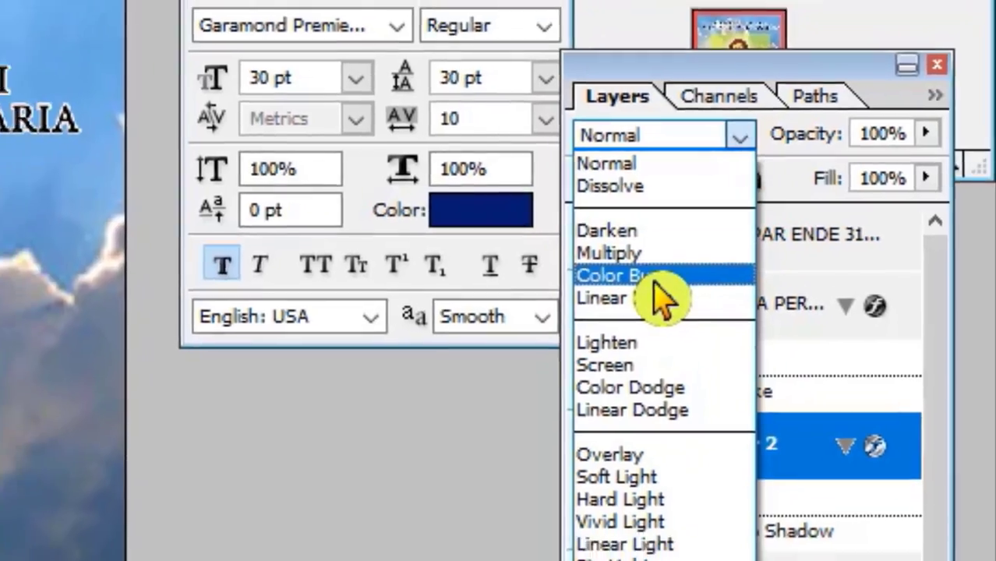
left_click(623, 285)
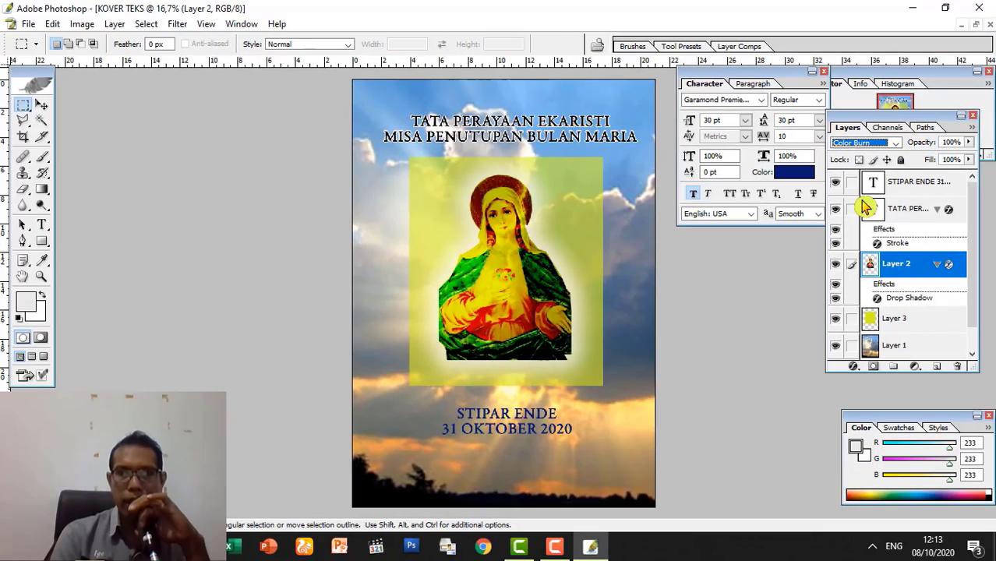
left_click(870, 142)
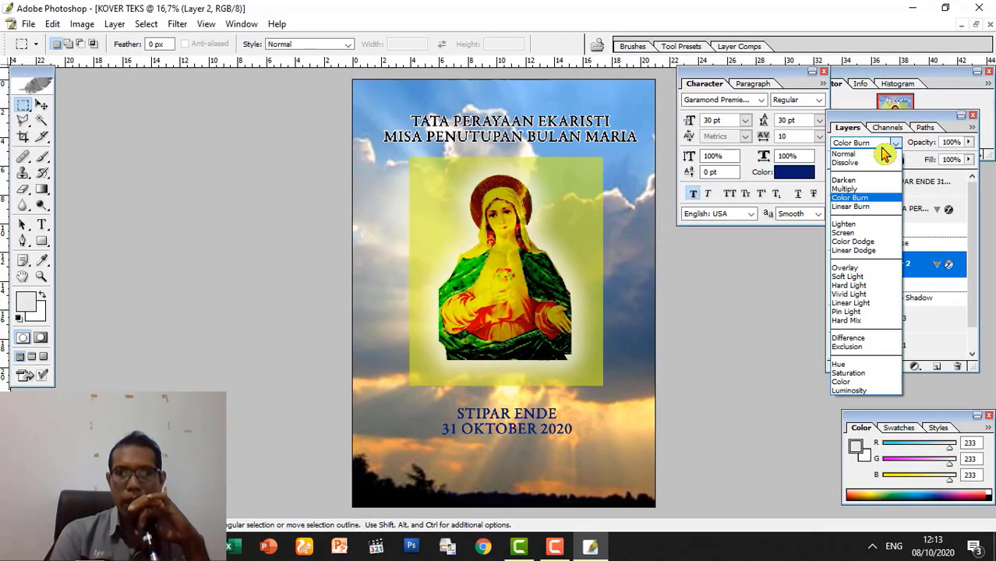
left_click(871, 156)
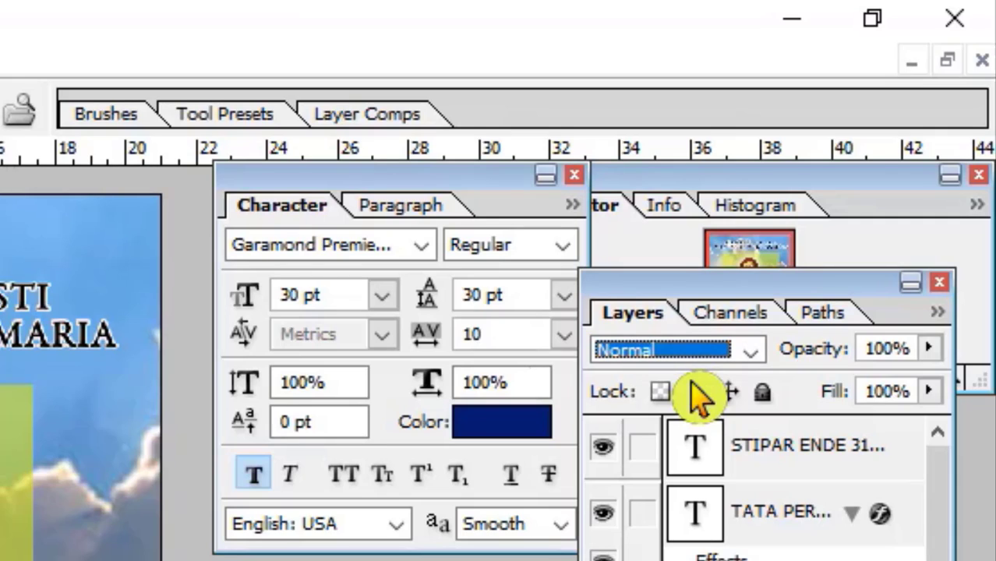
Try the blend modes from Dissolve through Luminosity one after another on the figure's Layer 2.
key("Down")
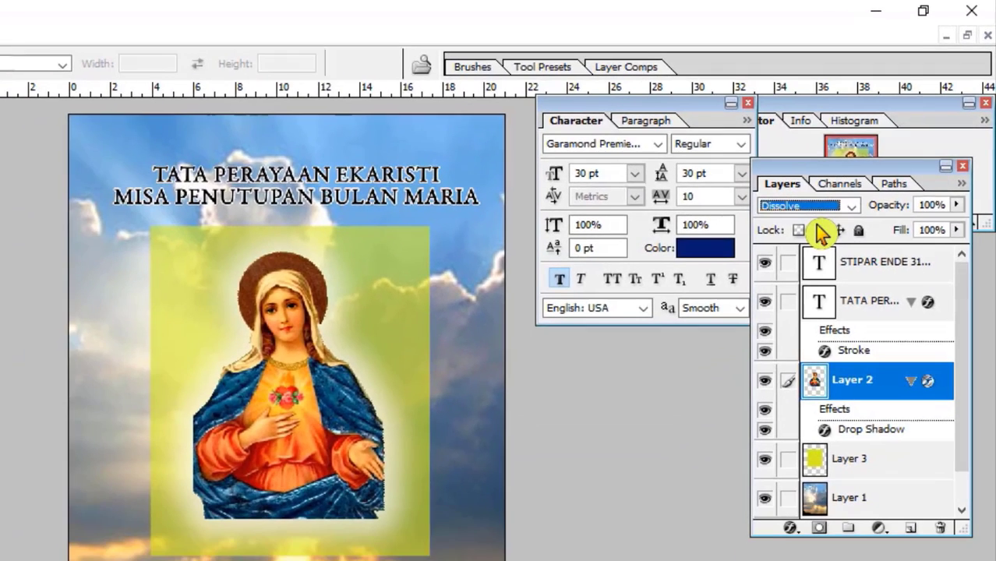
key("Down")
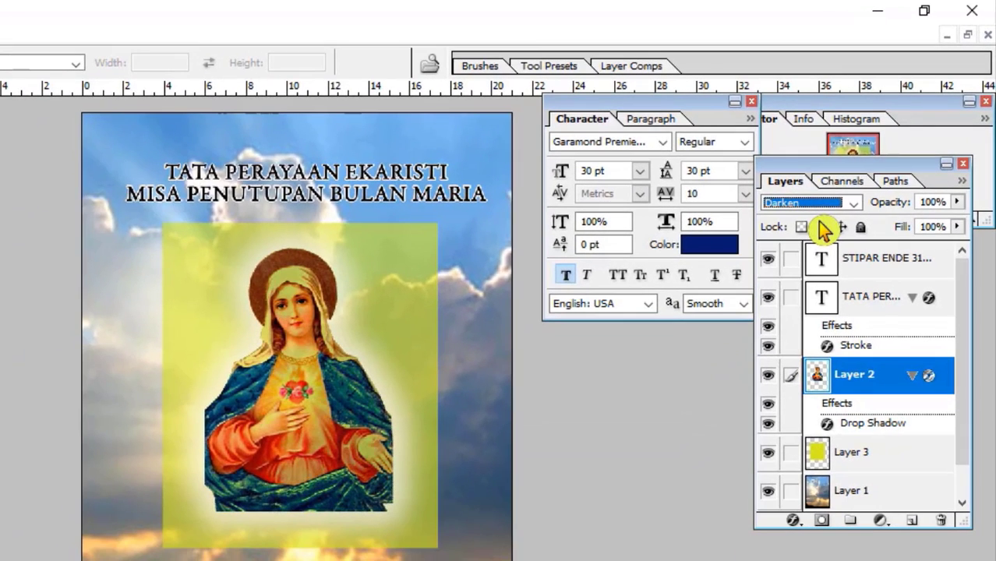
key("Down")
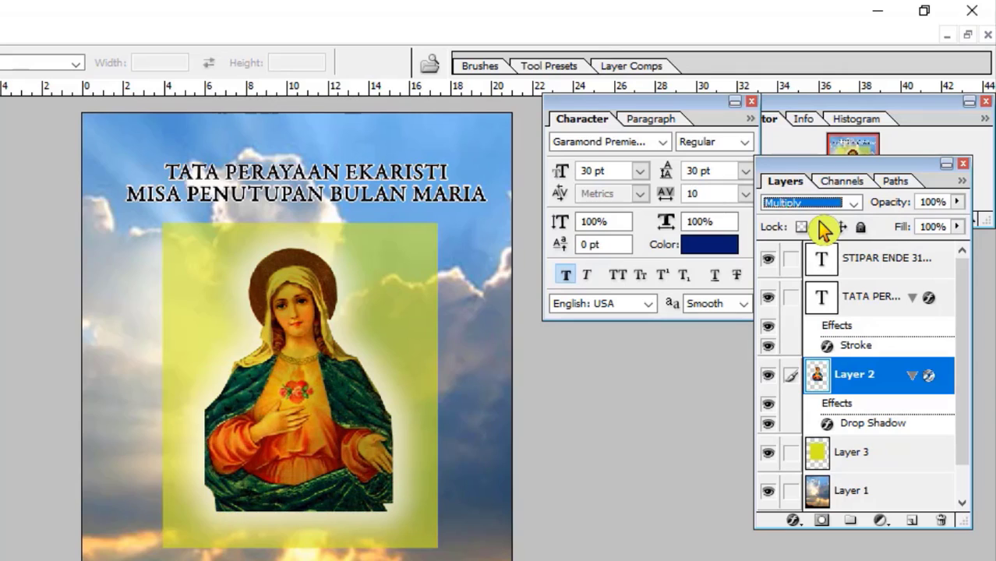
key("Down")
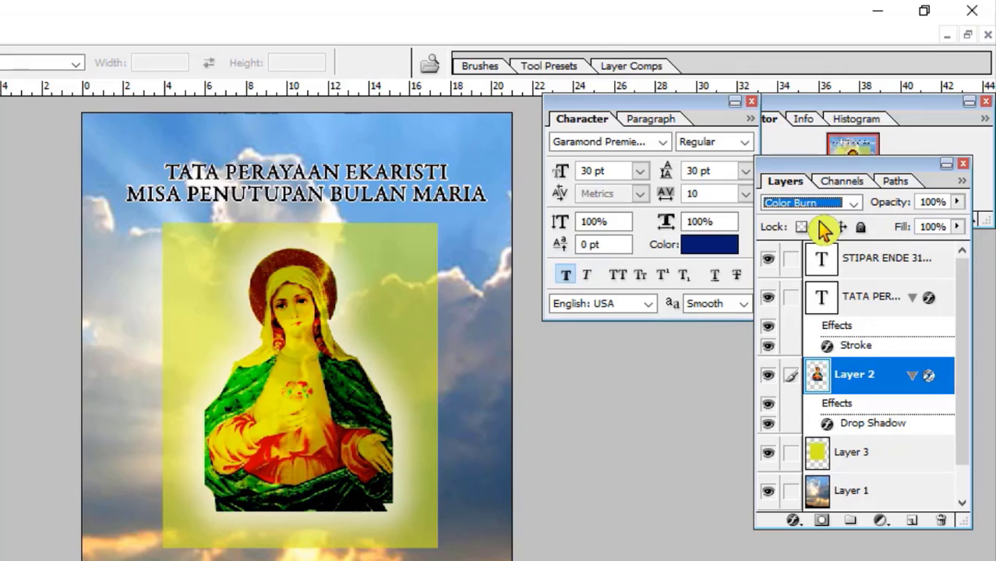
key("Down")
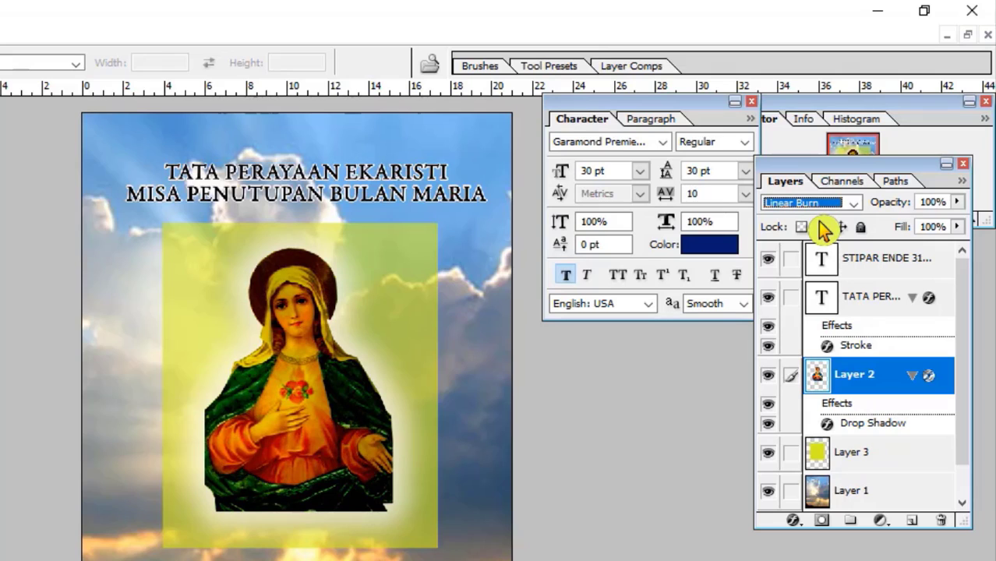
key("Down")
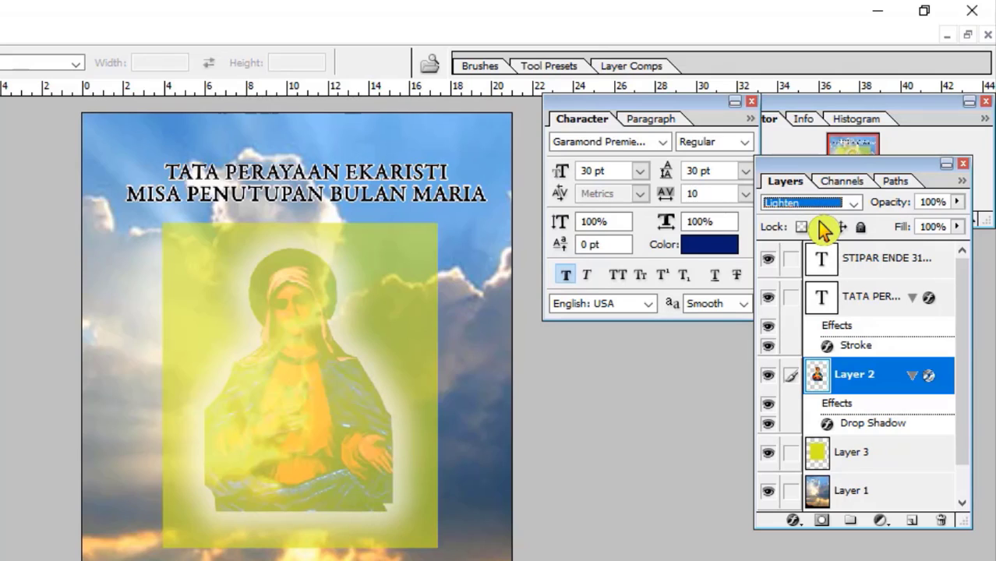
key("Down")
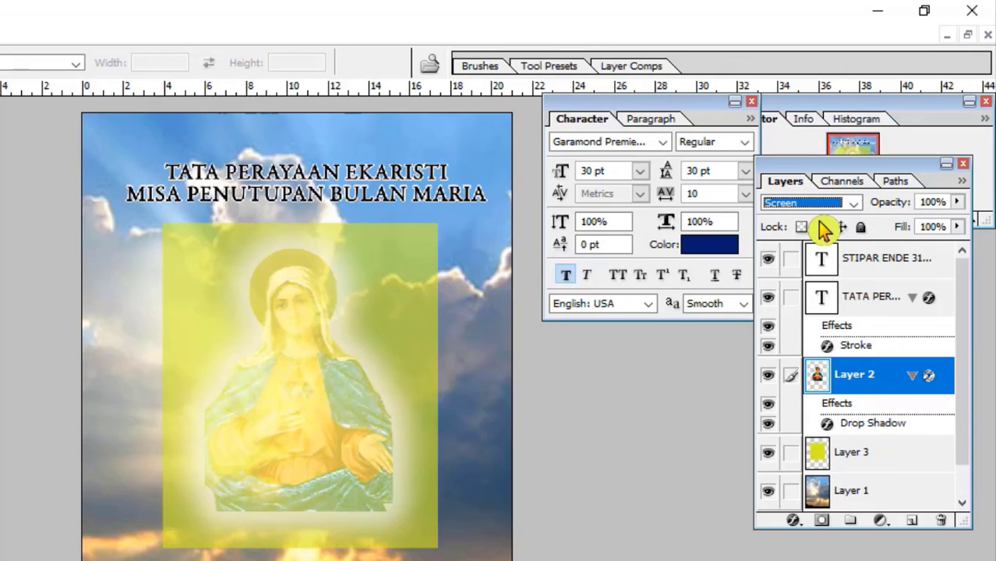
key("Down")
key("Down")
key("Down")
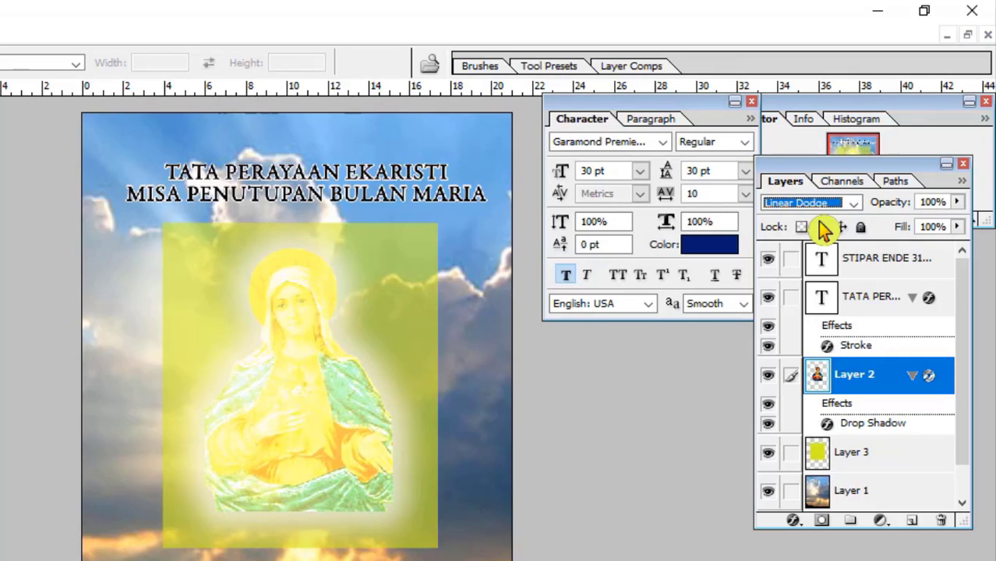
key("Down")
key("Down")
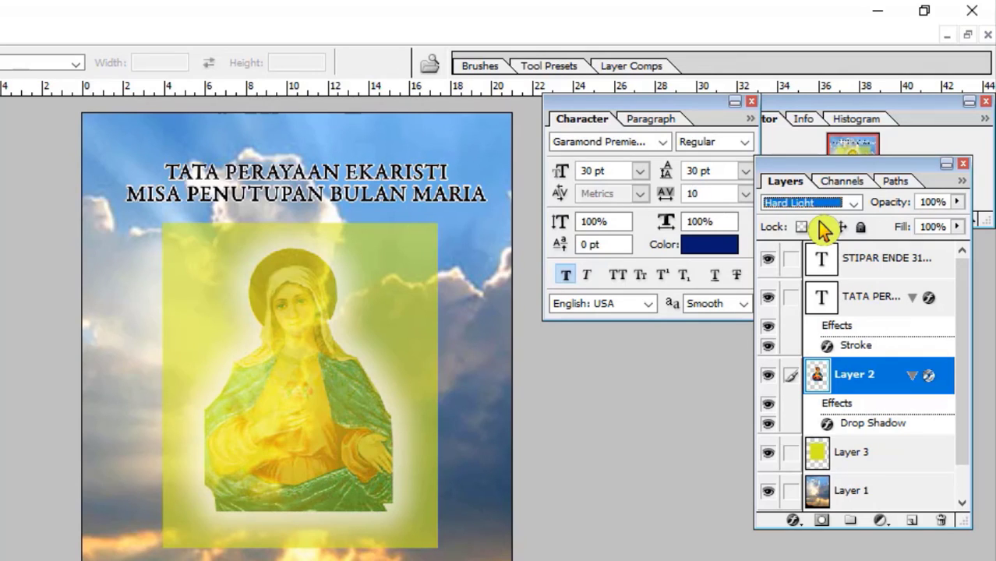
key("Down")
key("Down")
key("Down")
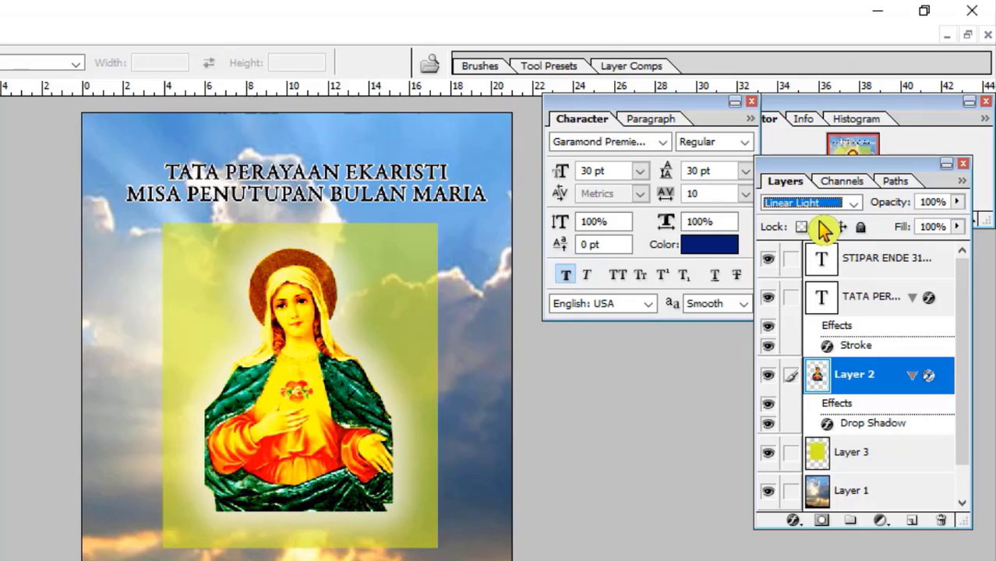
key("Down")
key("Down")
key("Down")
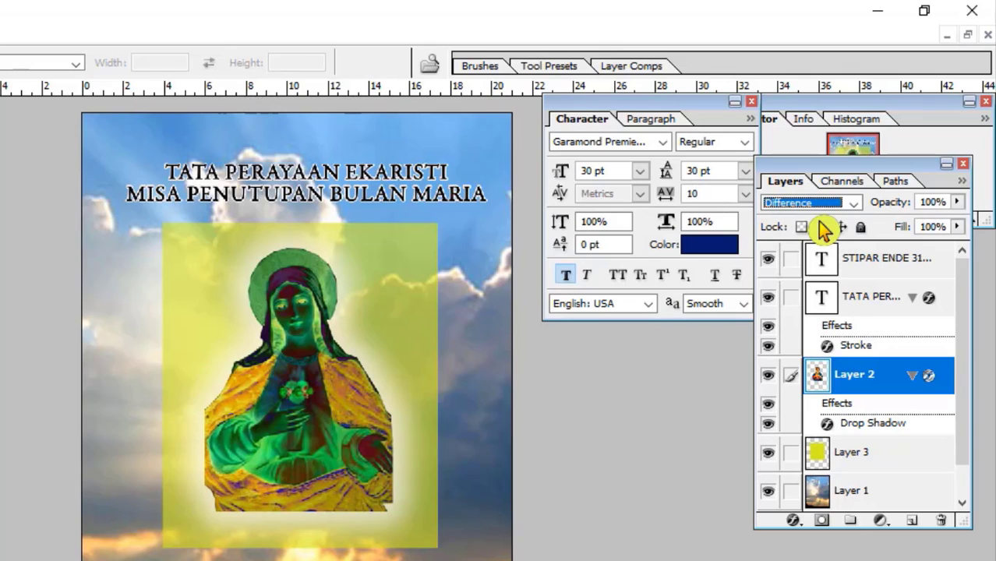
key("Down")
key("Down")
key("Down")
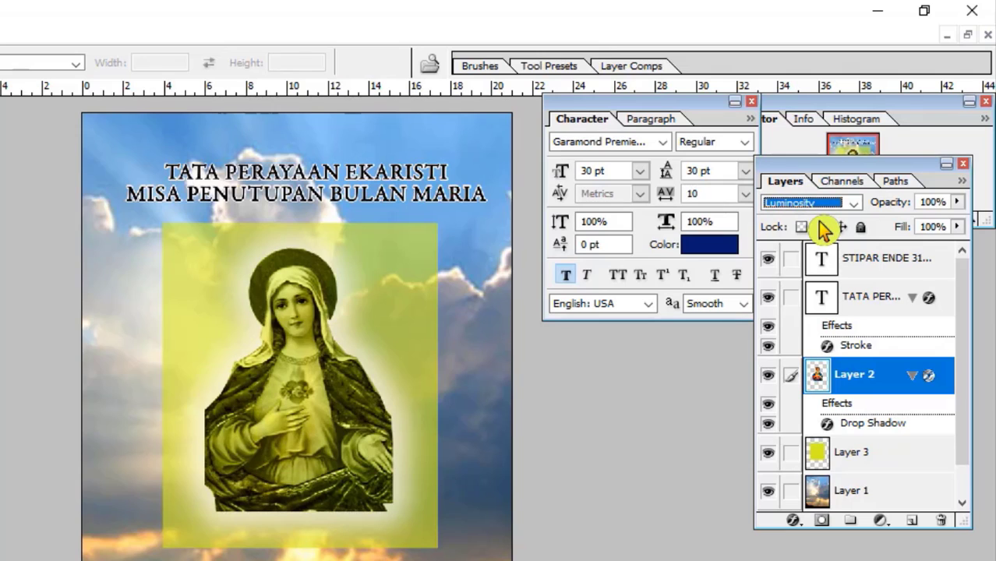
Go back through the blend modes and set the figure's Layer 2 to Hard Light.
key("Up")
key("Up")
key("Up")
key("Up")
key("Up")
key("Up")
key("Up")
key("Up")
key("Up")
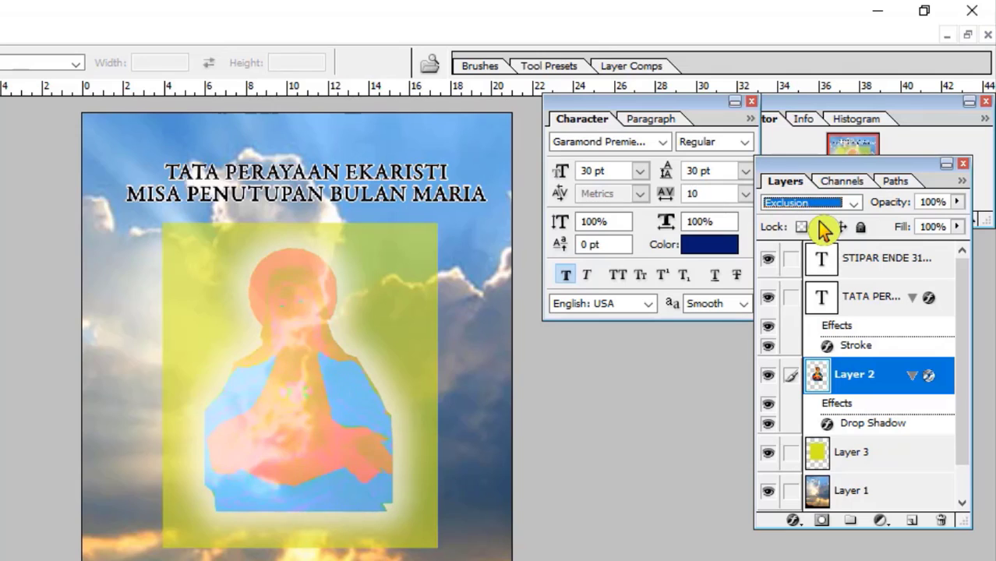
key("Down")
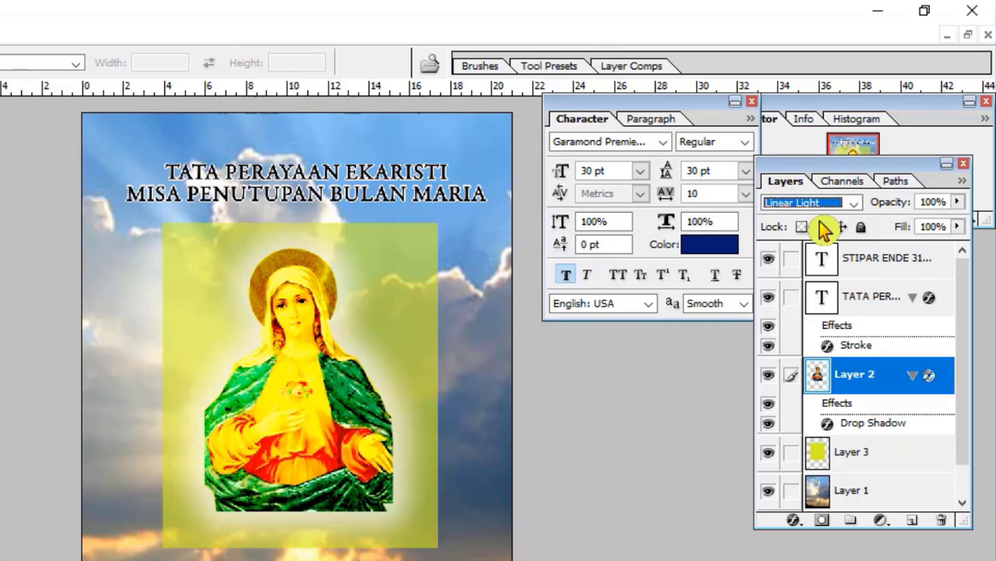
key("Up")
key("Up")
key("Up")
key("Up")
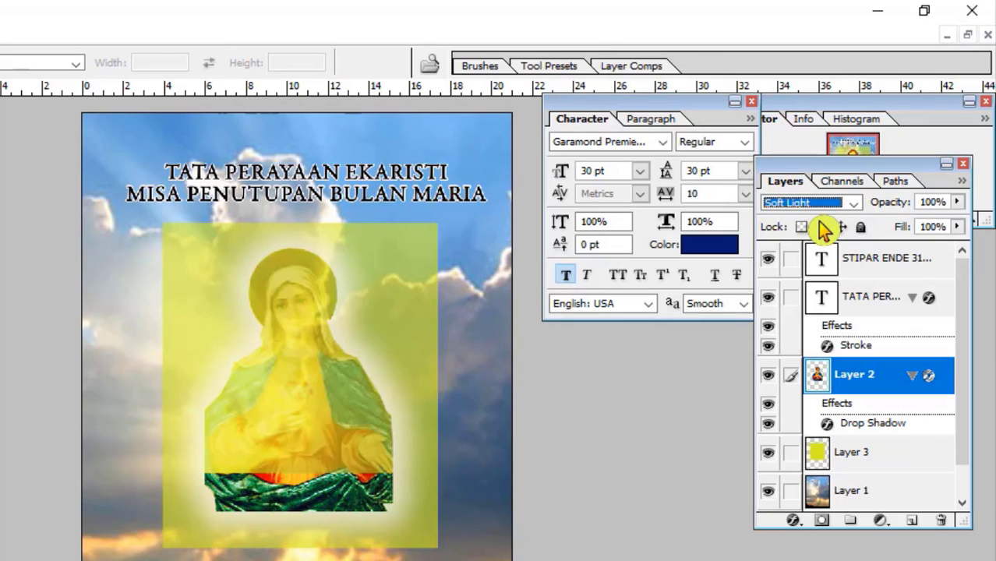
key("Down")
key("Down")
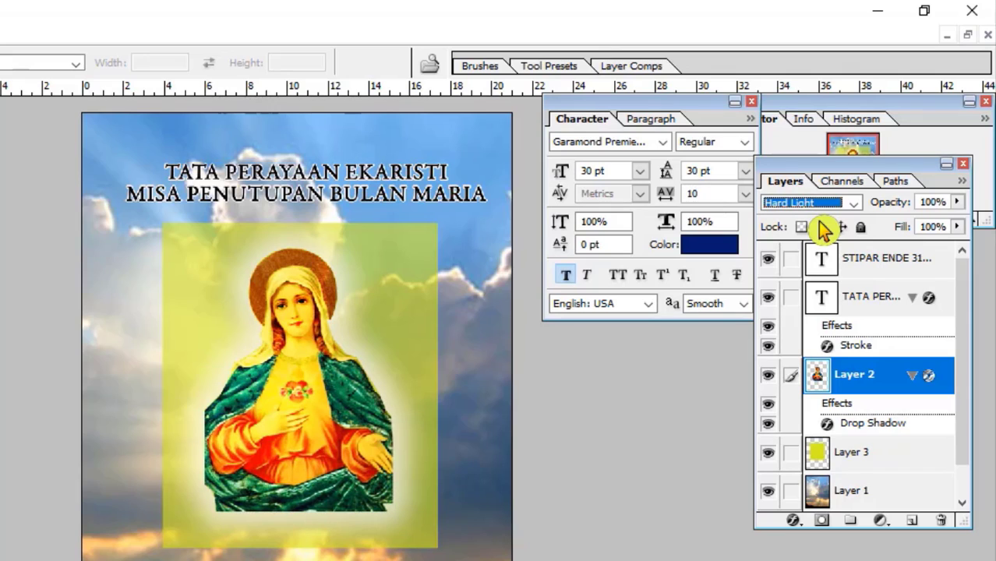
left_click(855, 205)
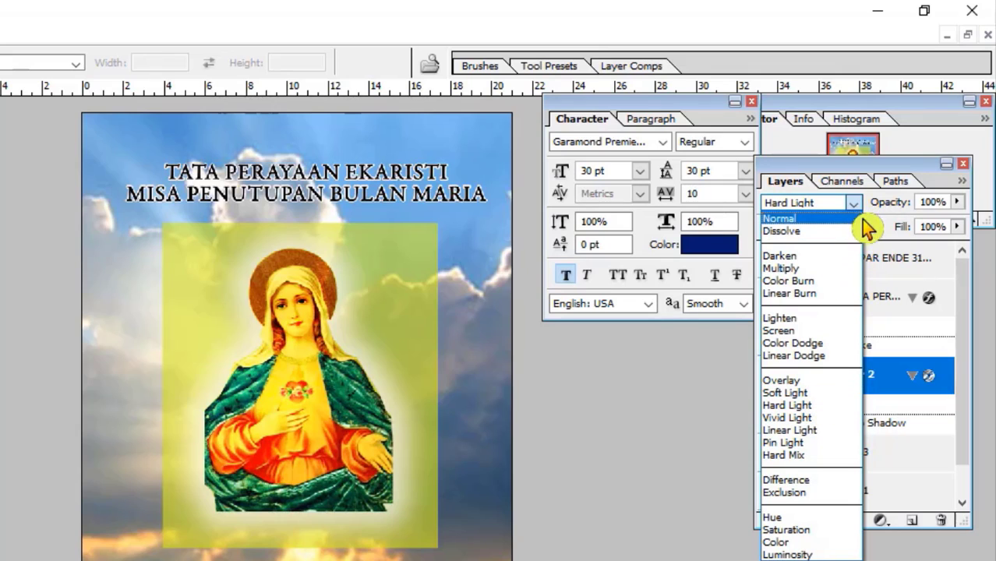
left_click(845, 417)
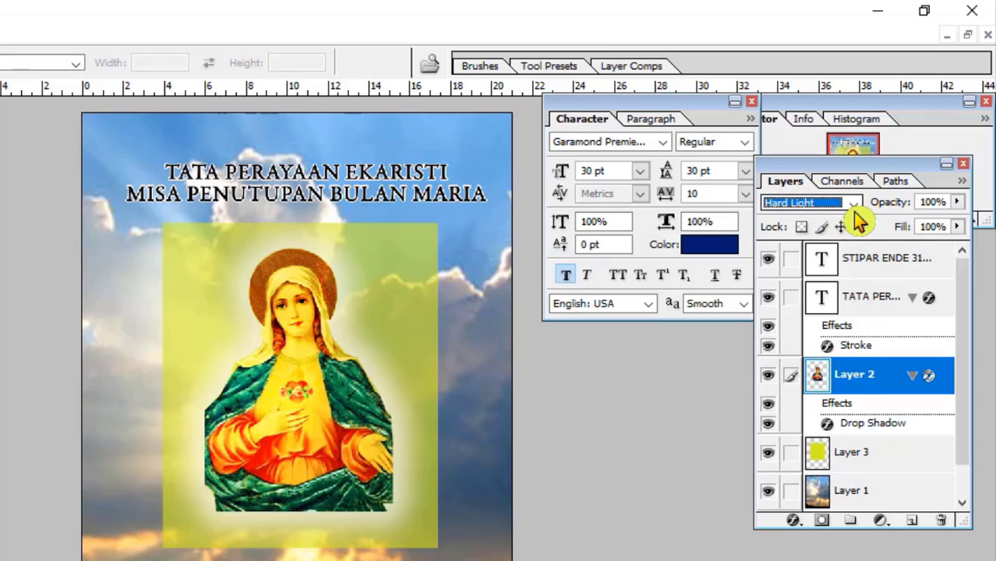
left_click(853, 204)
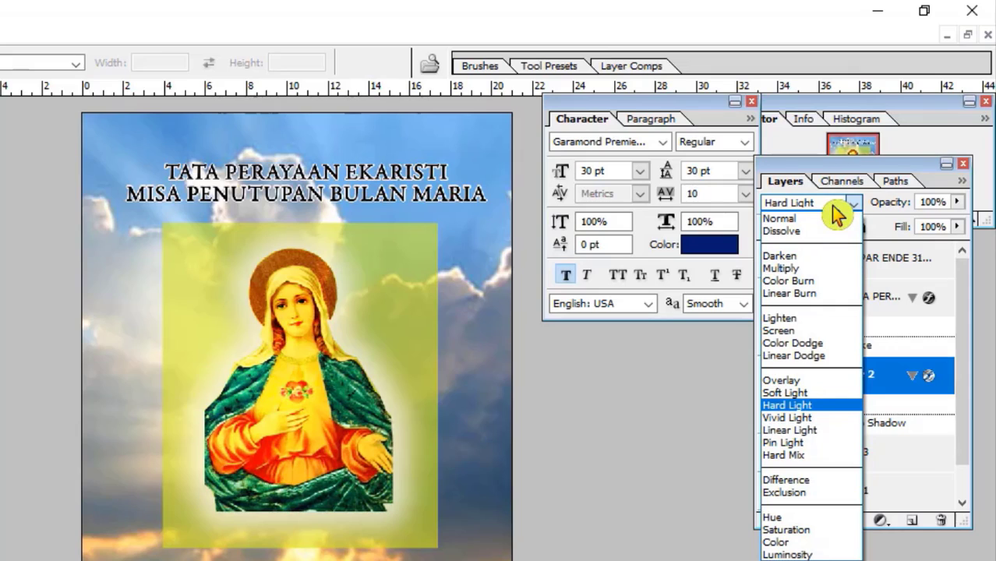
left_click(833, 207)
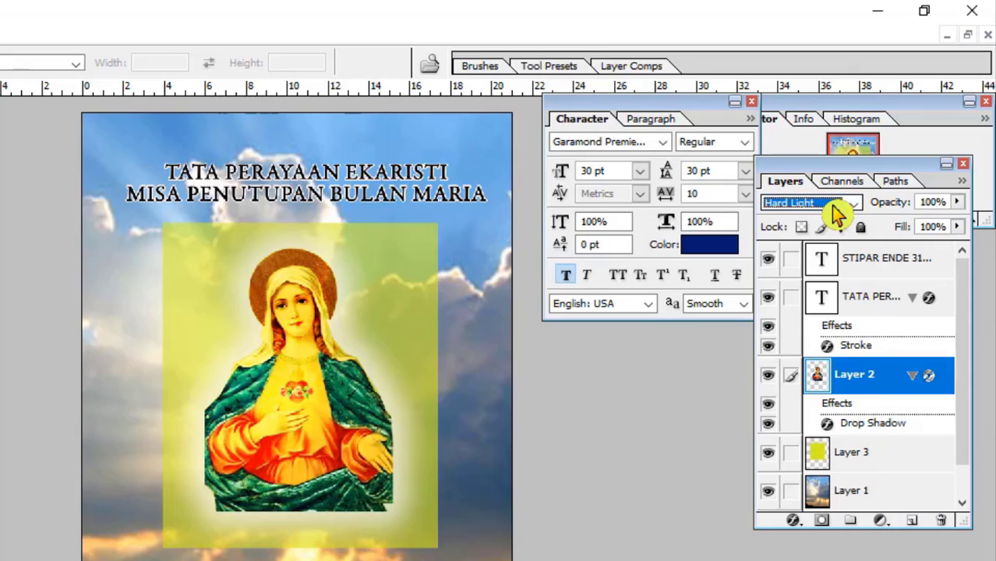
Compare neighbouring blend modes such as Overlay on the figure's Layer 2, and return it to Hard Light.
key("Up")
key("Down")
key("Down")
key("Up")
key("Up")
key("Up")
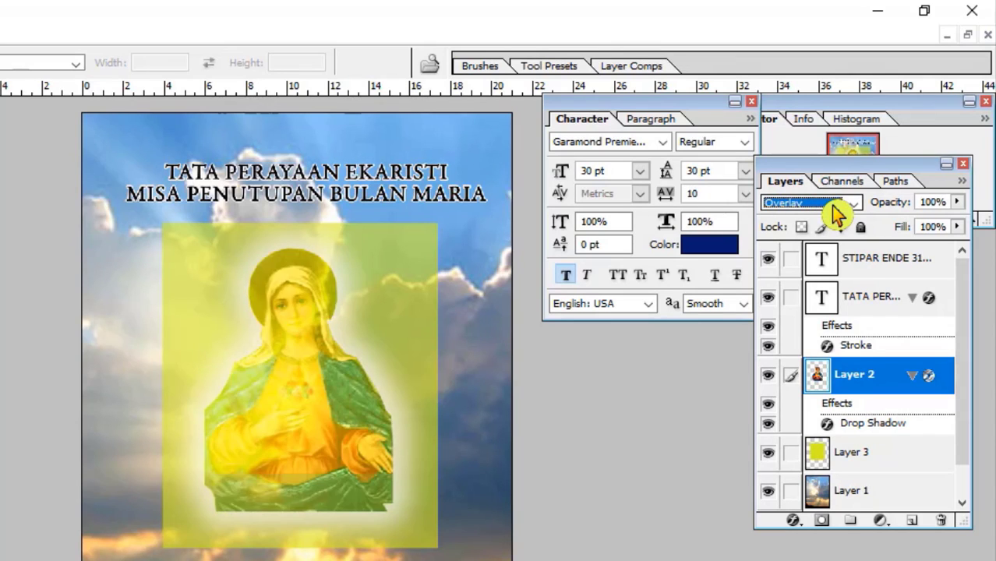
key("Down")
key("Down")
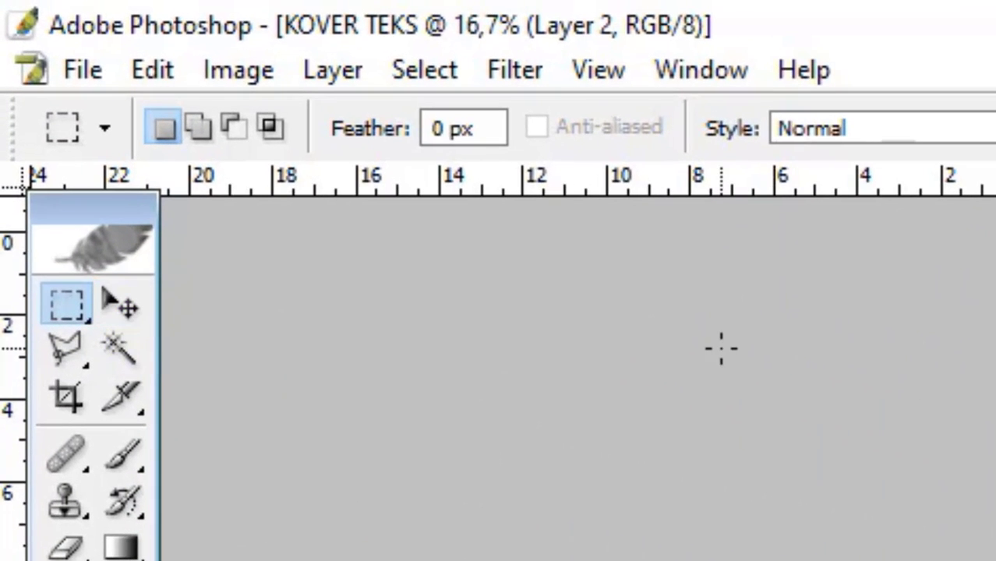
Activate the Move tool and set up a Save As of the cover named KOVER TEKS in Photoshop (*.PSD;*.PDD) format.
left_click(121, 304)
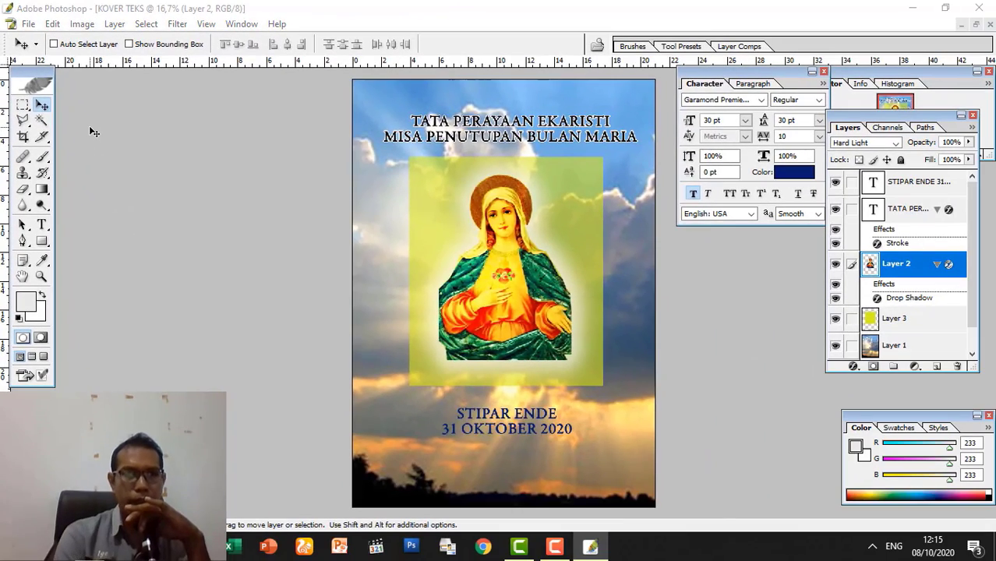
key("ctrl+shift+s")
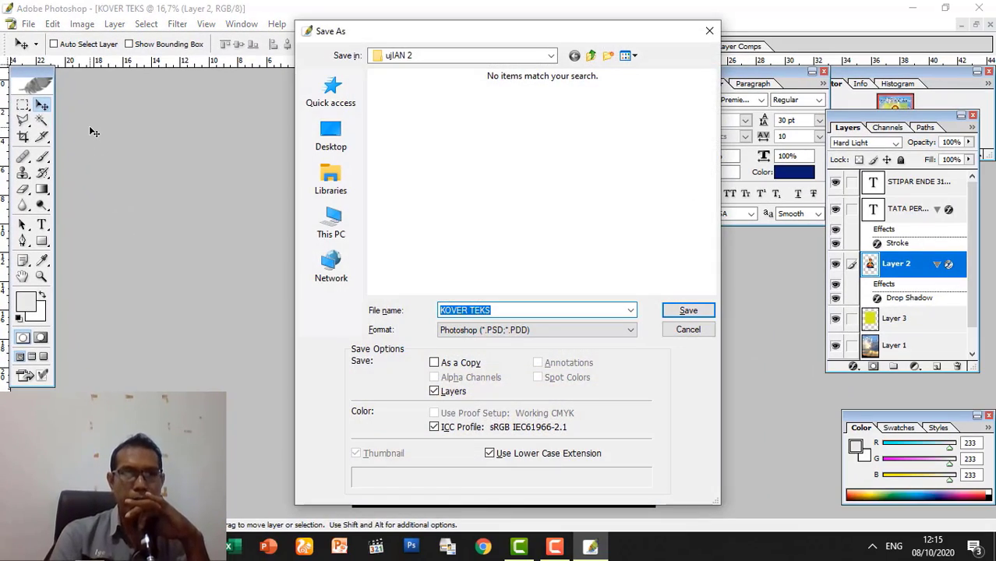
left_click(709, 30)
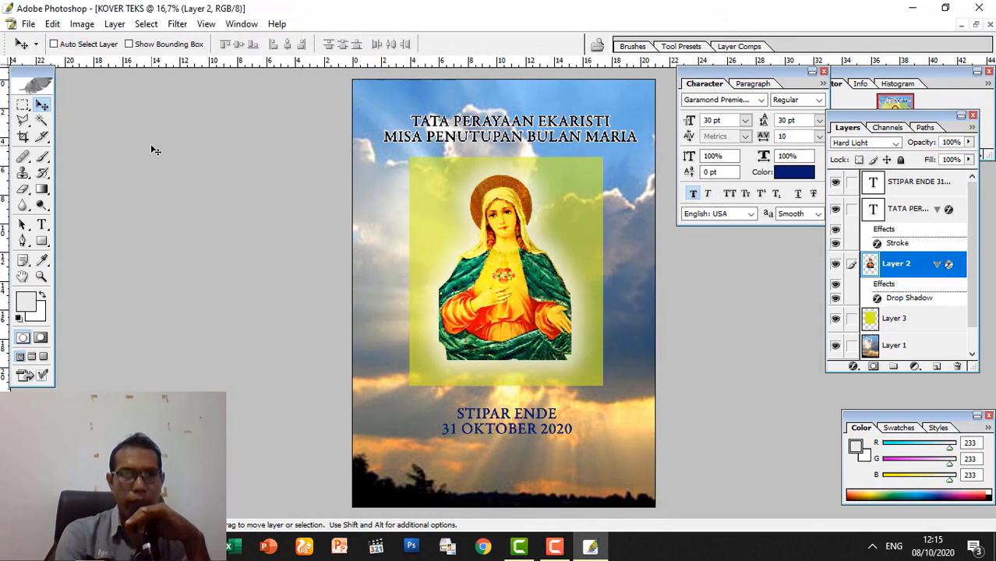
key("ctrl+shift+s")
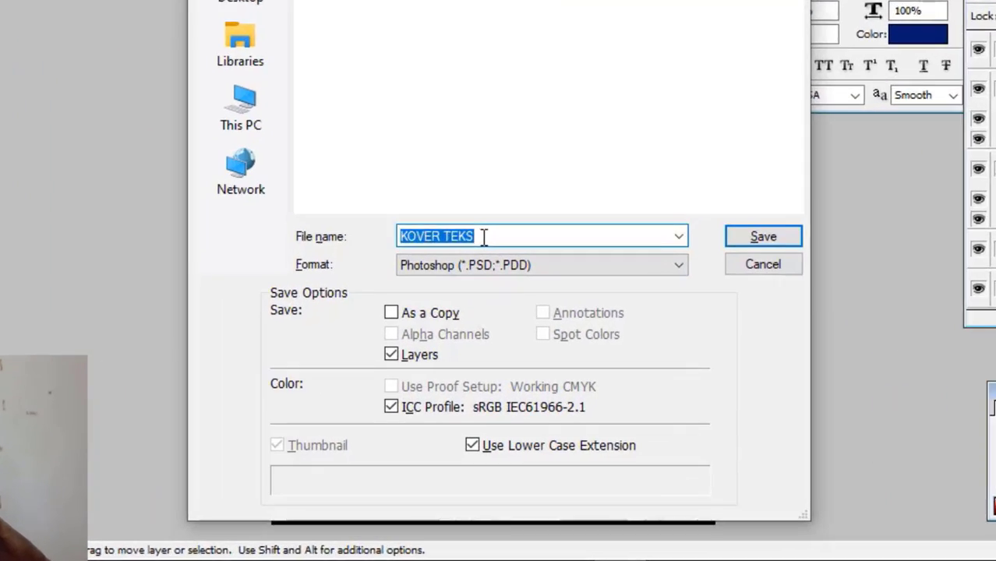
left_click(498, 311)
left_click(481, 209)
left_click(481, 211)
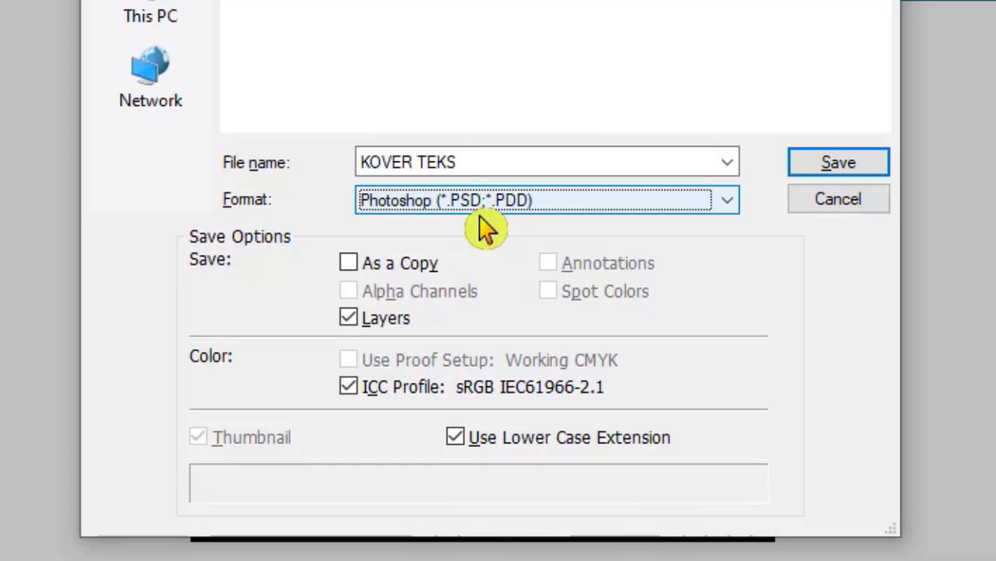
left_click(483, 201)
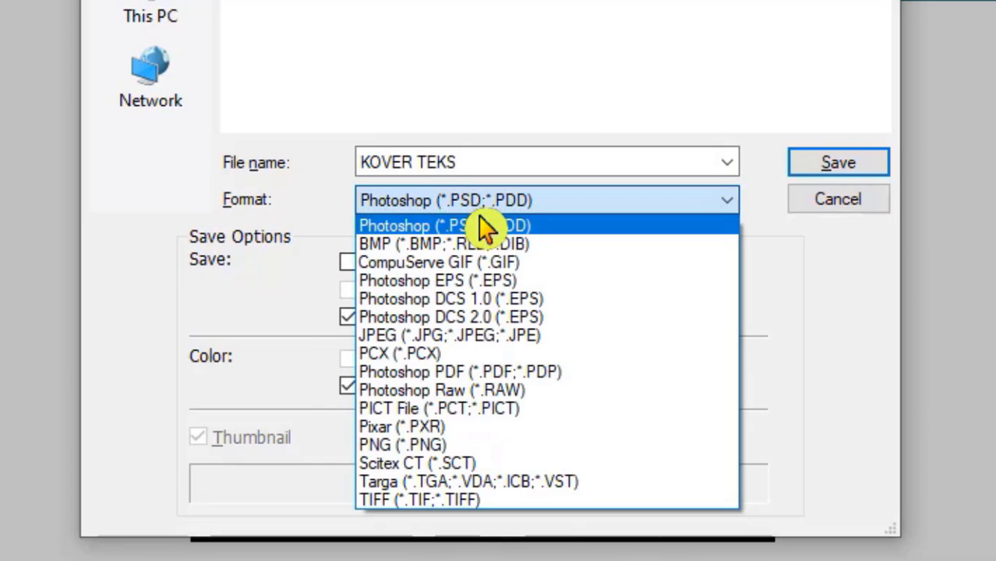
left_click(483, 226)
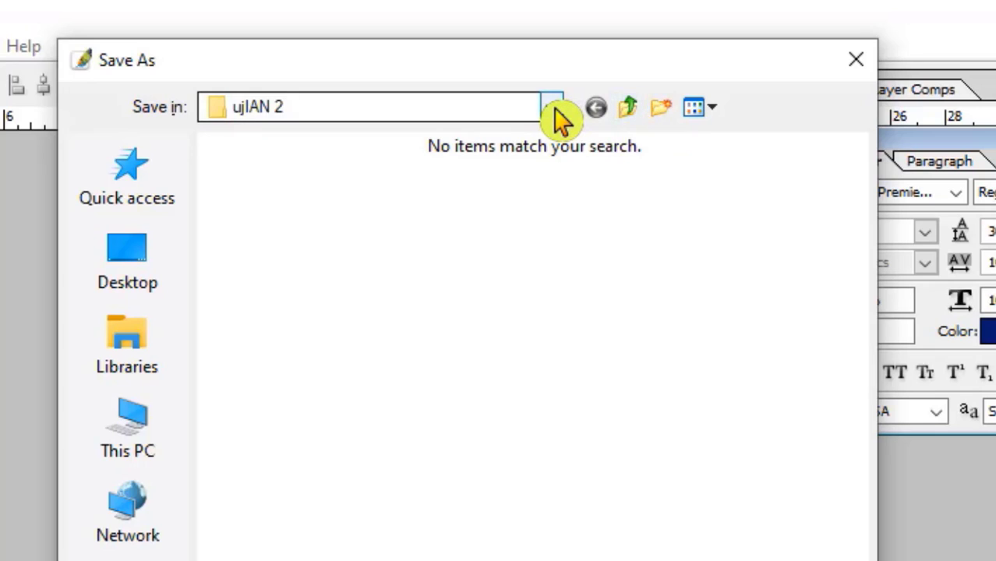
Choose the ujIAN 2 folder on Local Disk (D:) and save the PSD there with Maximize compatibility on.
left_click(556, 109)
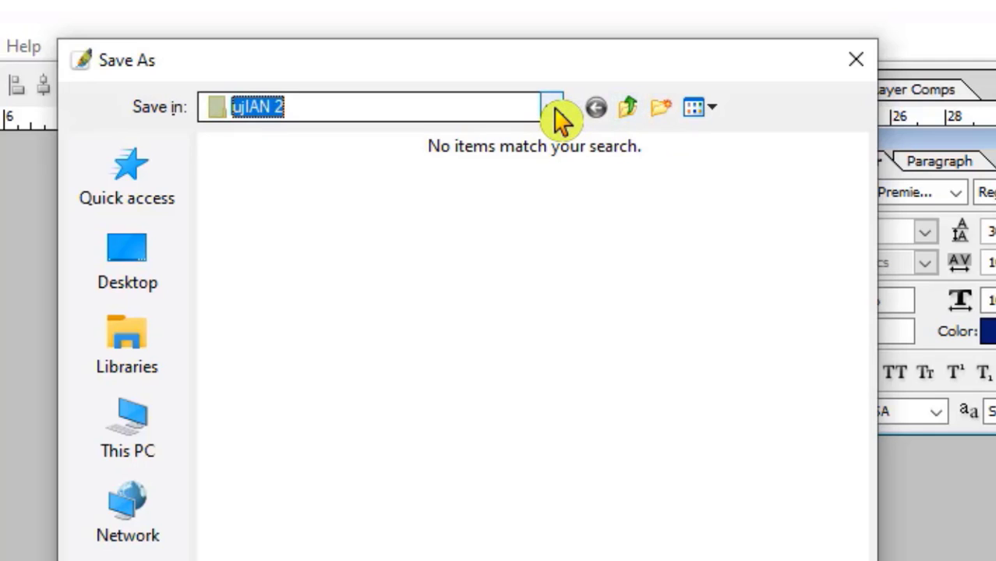
left_click(553, 112)
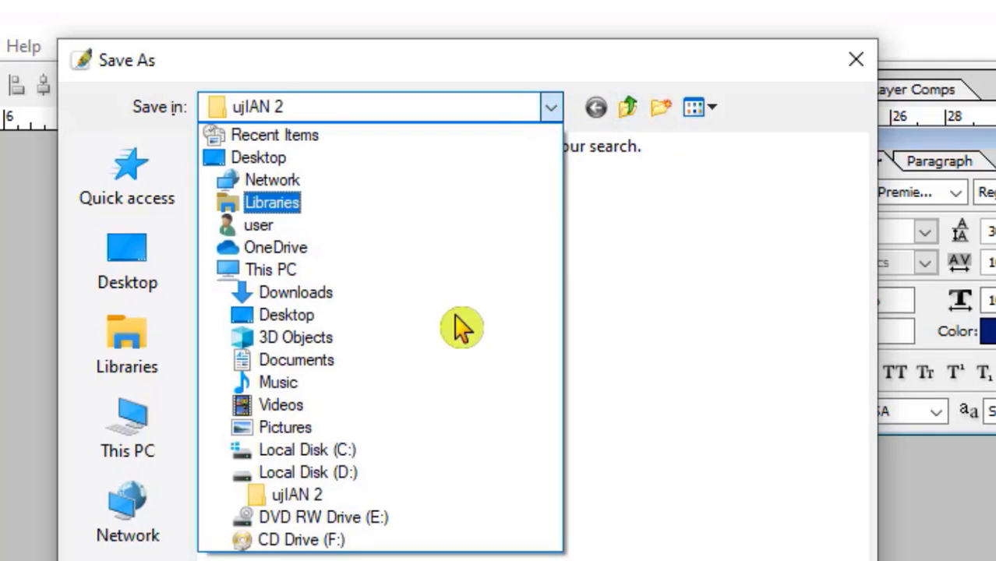
left_click(328, 502)
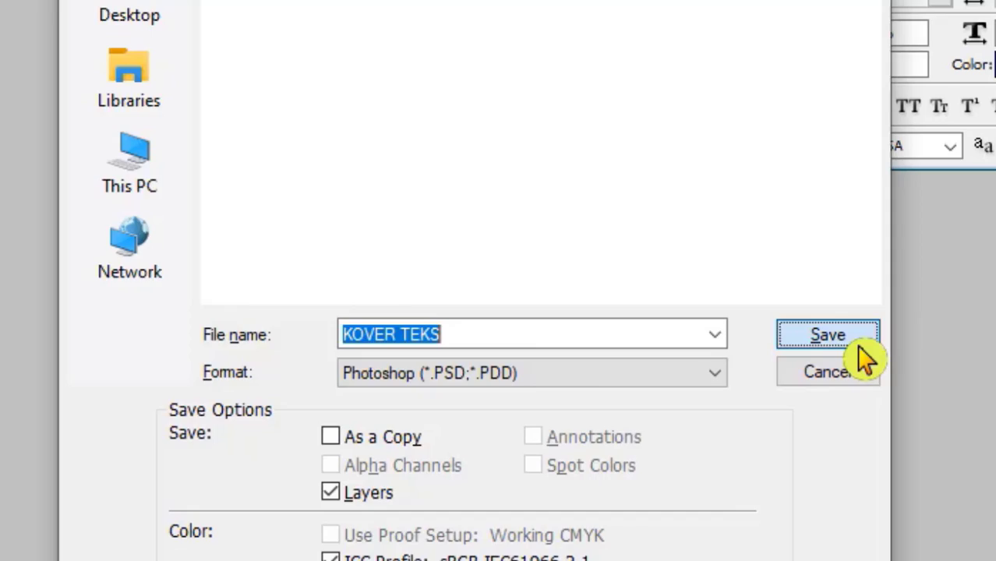
left_click(860, 348)
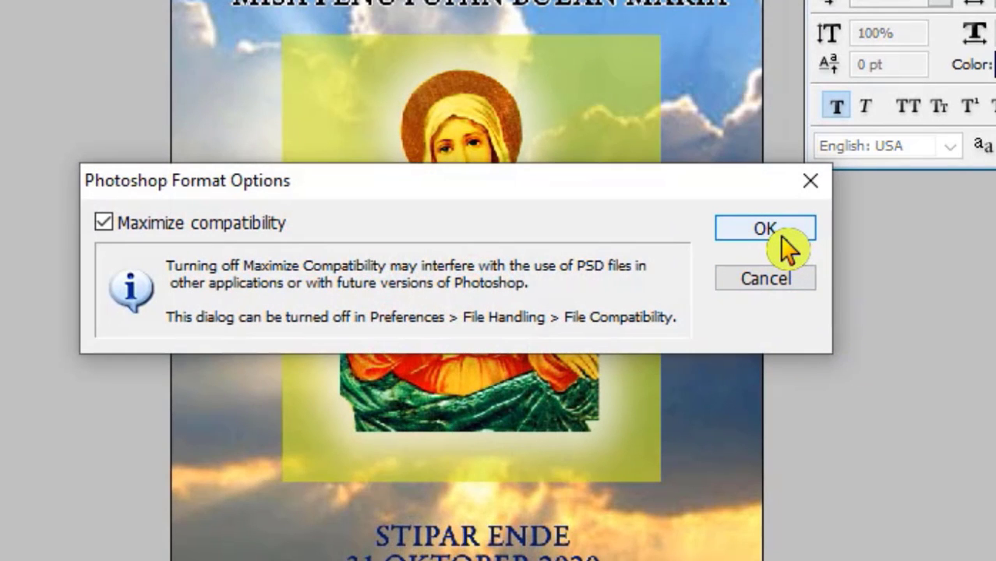
left_click(810, 234)
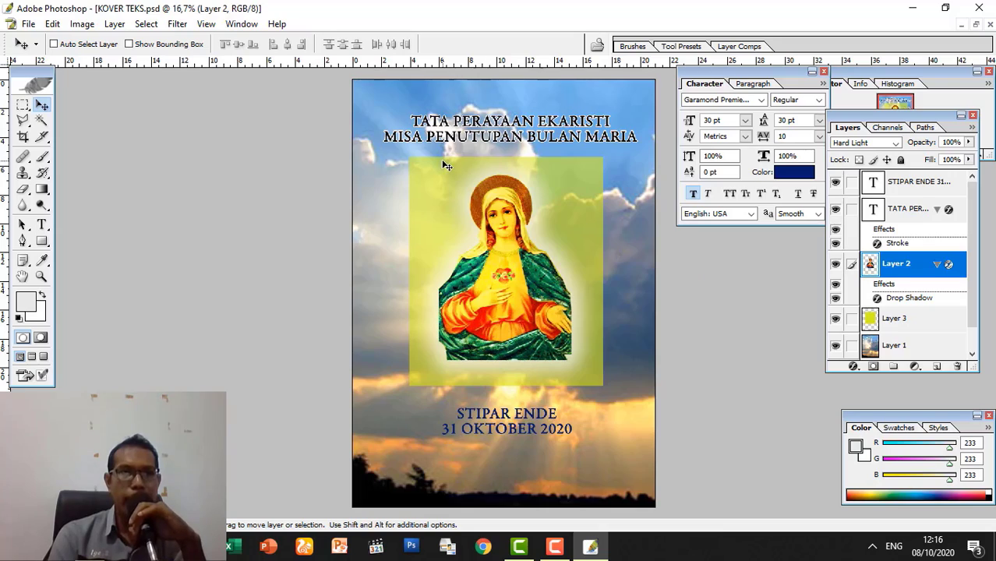
Save a copy of the cover as KOVER TEKS.jpg in JPEG (*.JPG;*.JPEG;*.JPE) format in the ujIAN 2 folder.
left_click(28, 24)
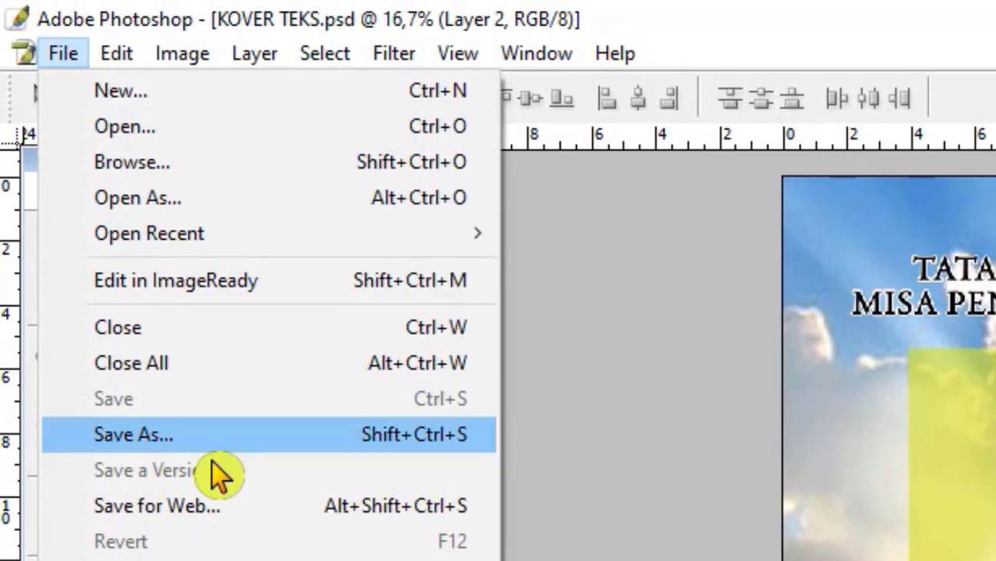
left_click(232, 444)
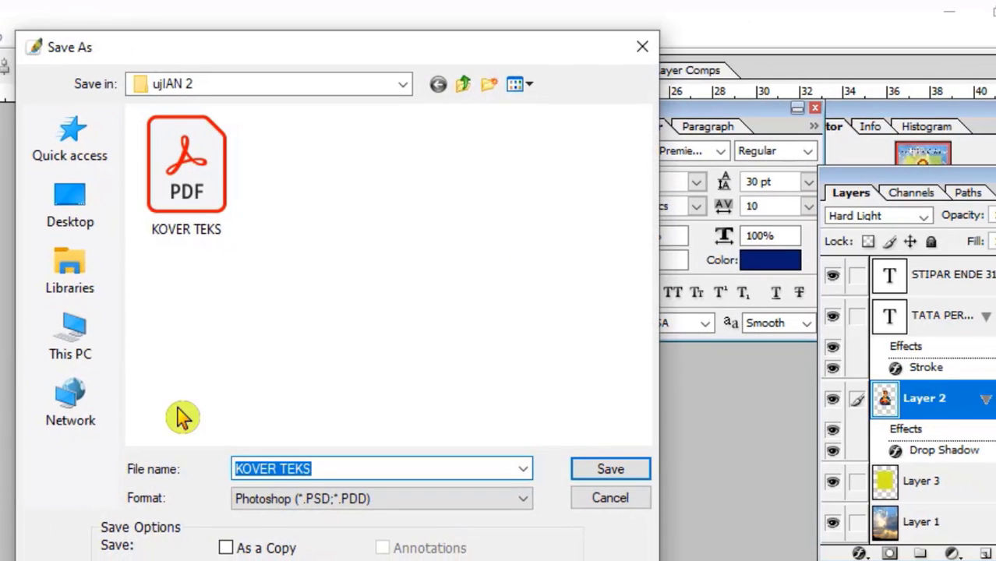
left_click(276, 510)
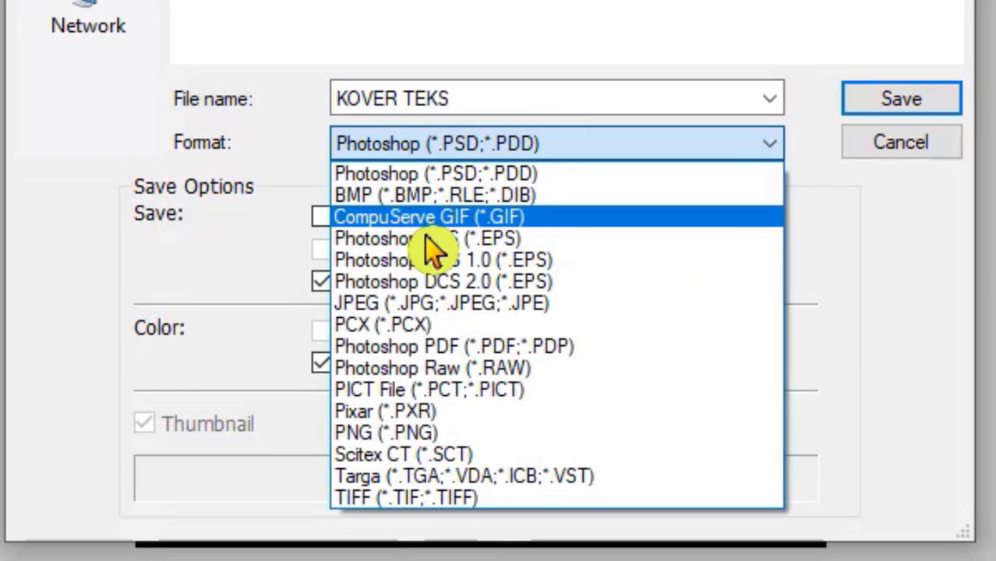
left_click(487, 156)
left_click(484, 151)
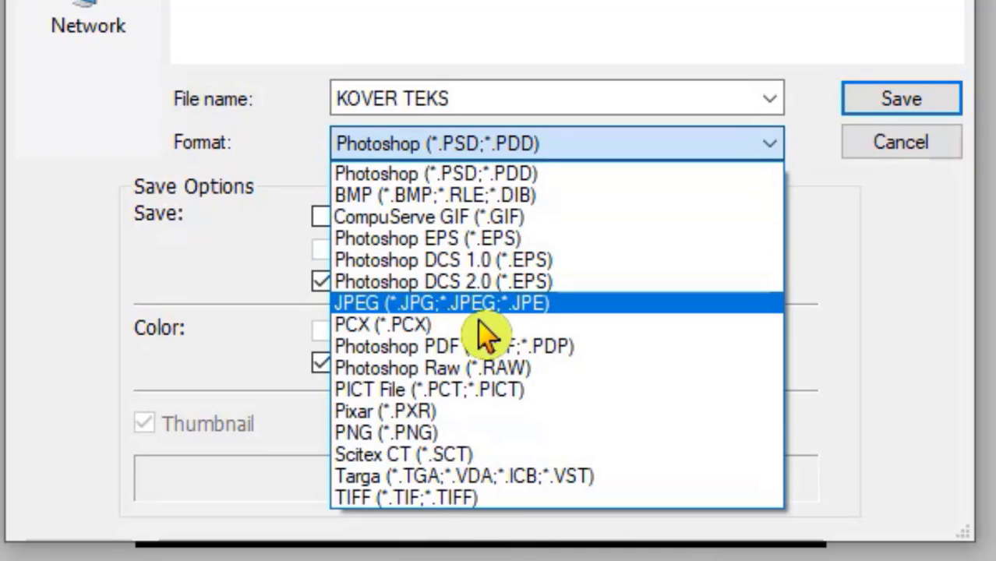
left_click(584, 324)
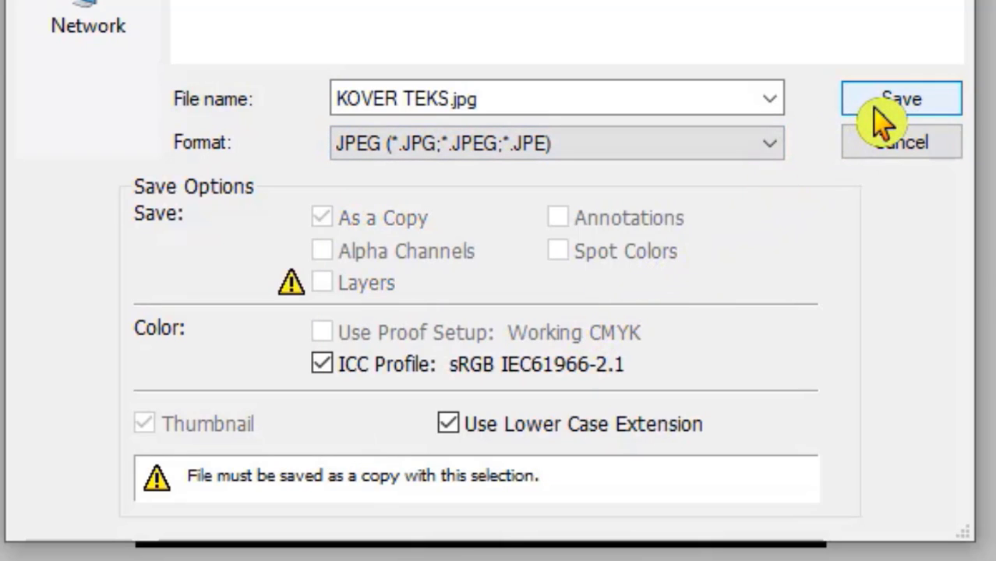
double_click(445, 100)
left_click(445, 100)
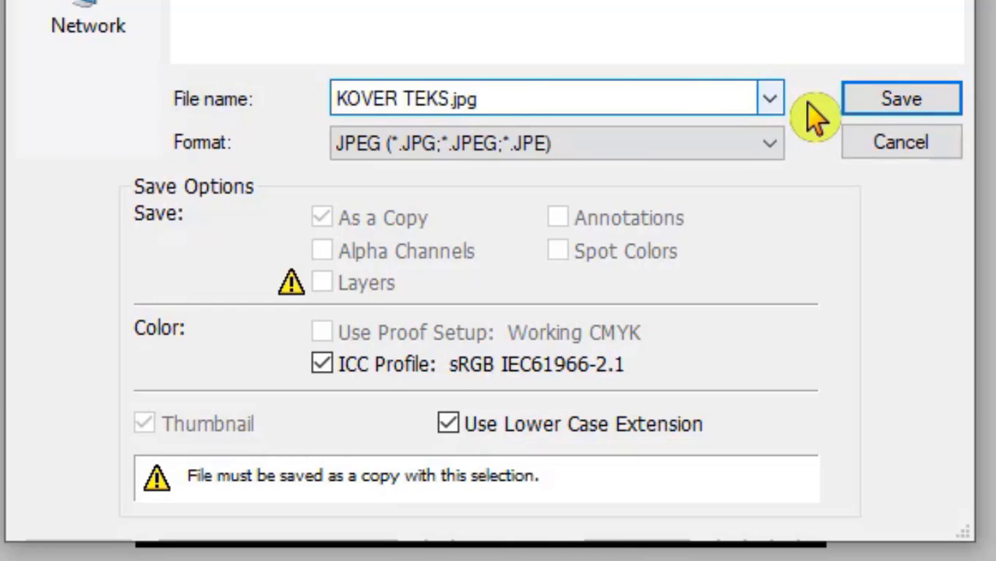
left_click(874, 115)
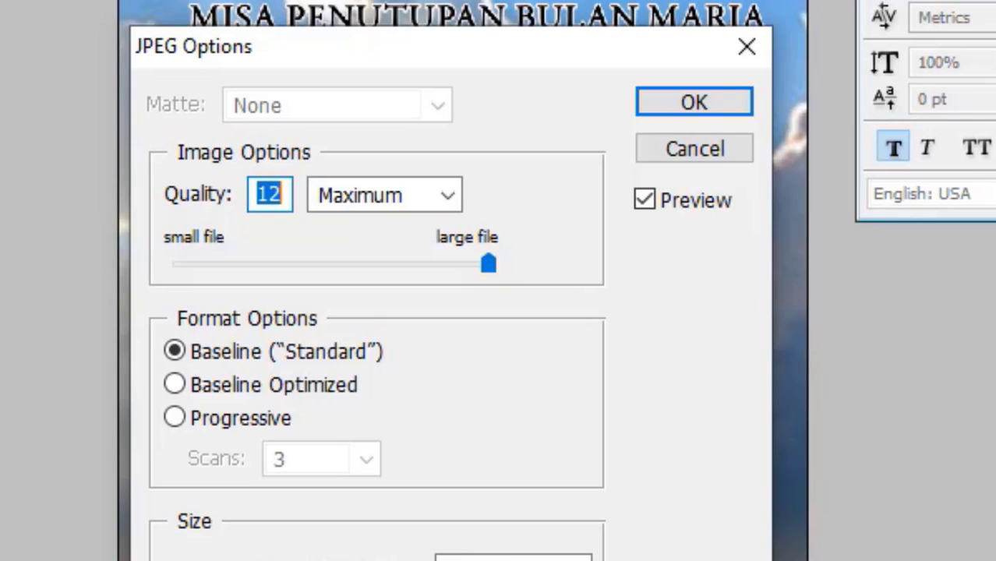
Confirm the JPEG options with quality 12 Maximum and the Baseline ("Standard") format.
left_click(269, 195)
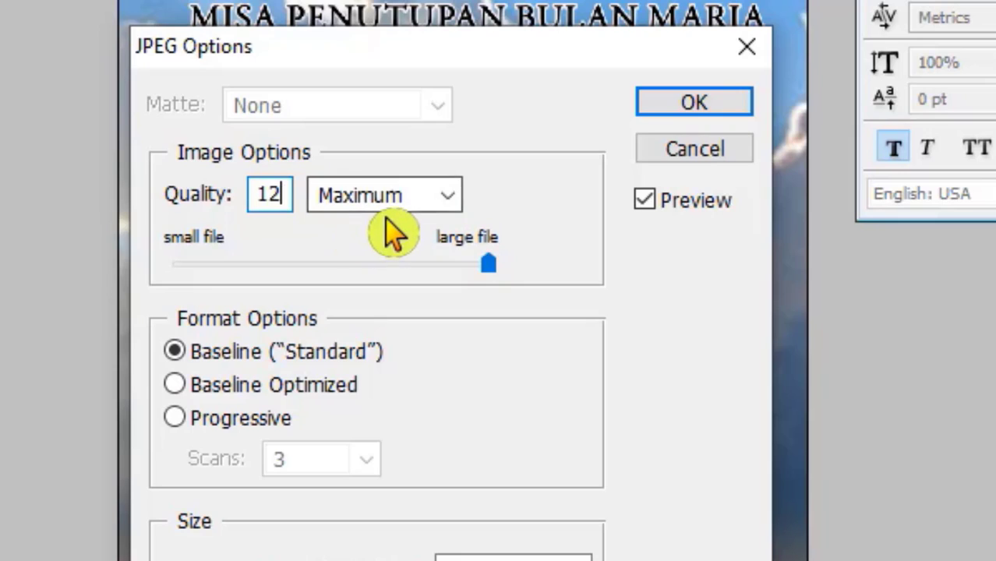
left_click(264, 193)
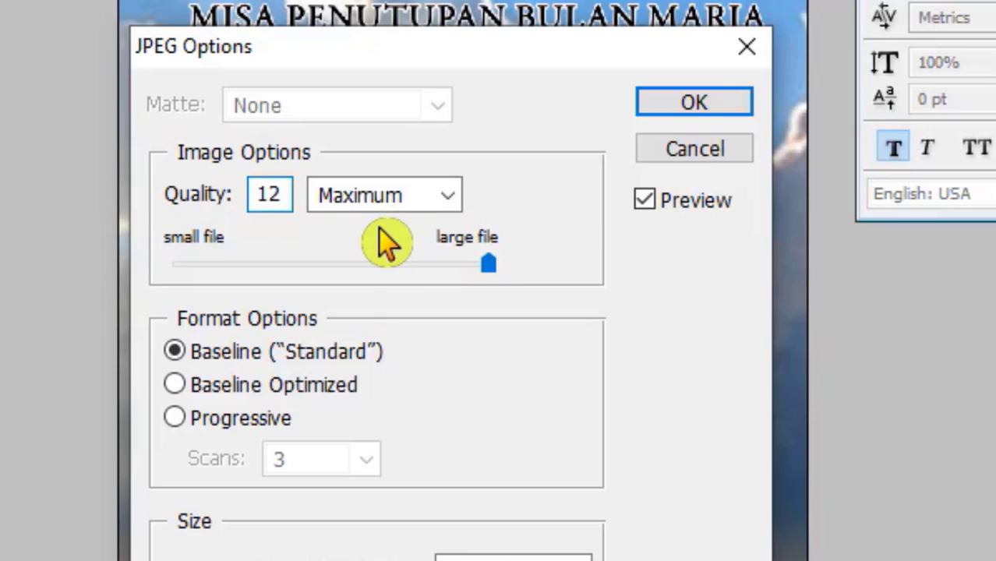
left_click(425, 209)
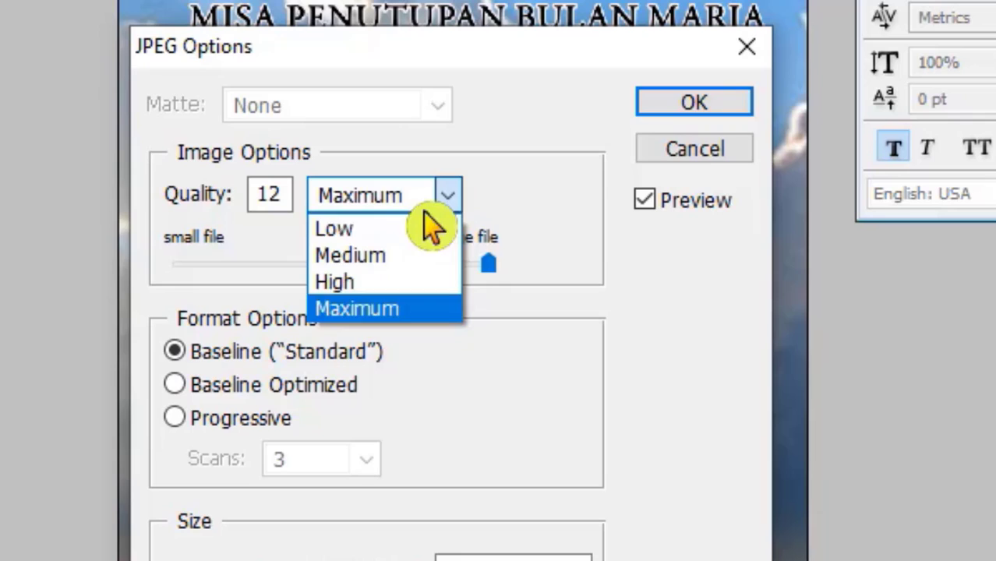
left_click(400, 310)
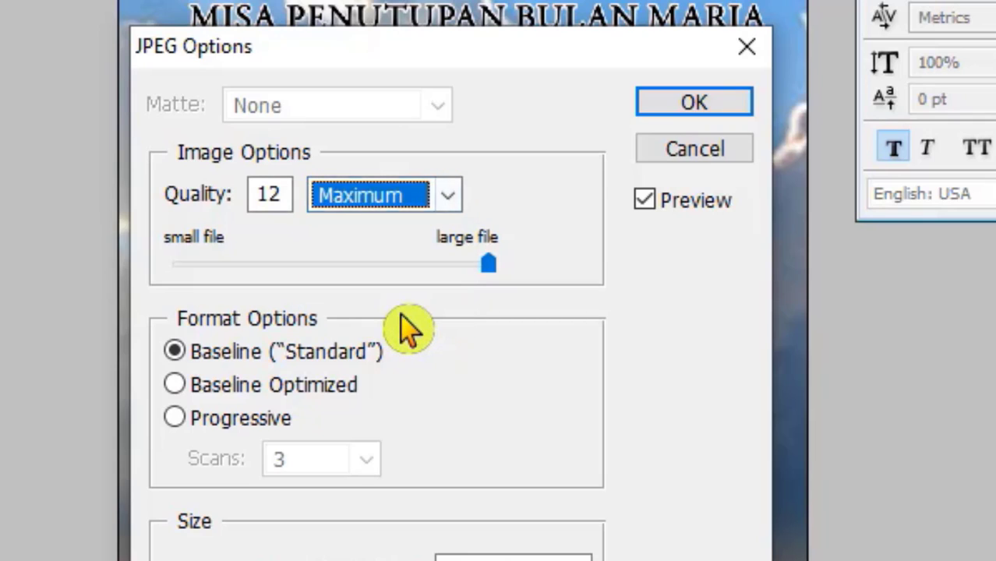
left_click(266, 195)
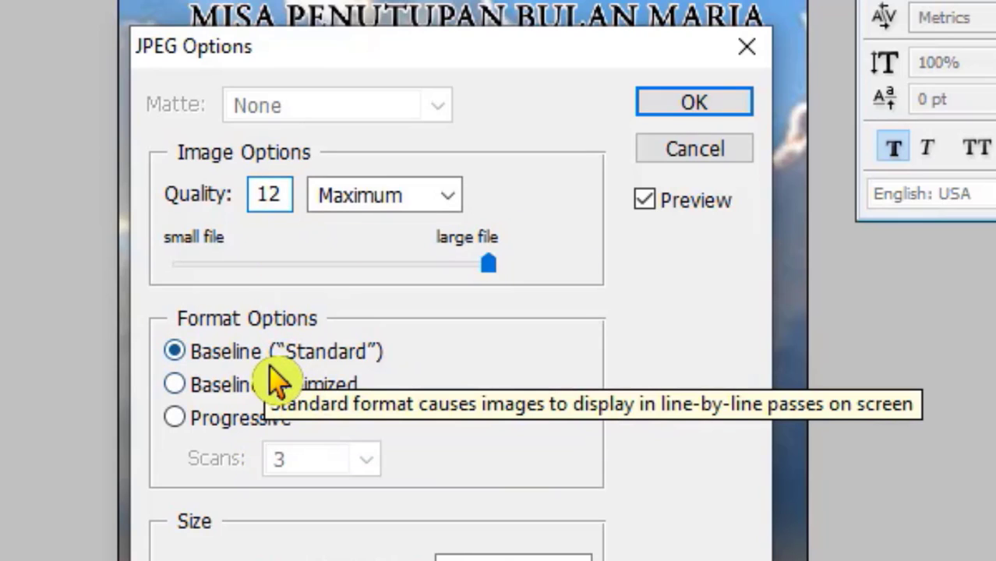
left_click(238, 424)
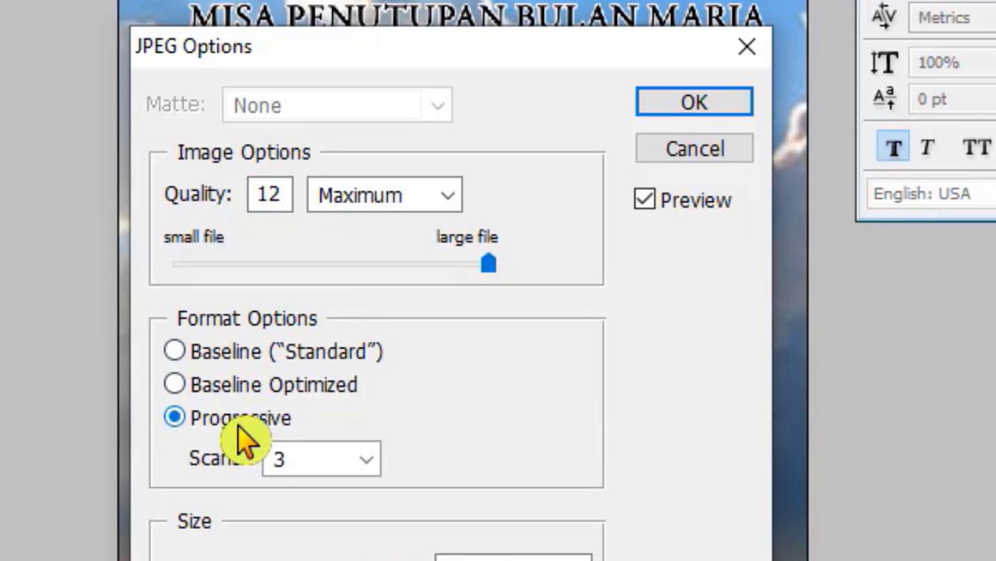
left_click(271, 370)
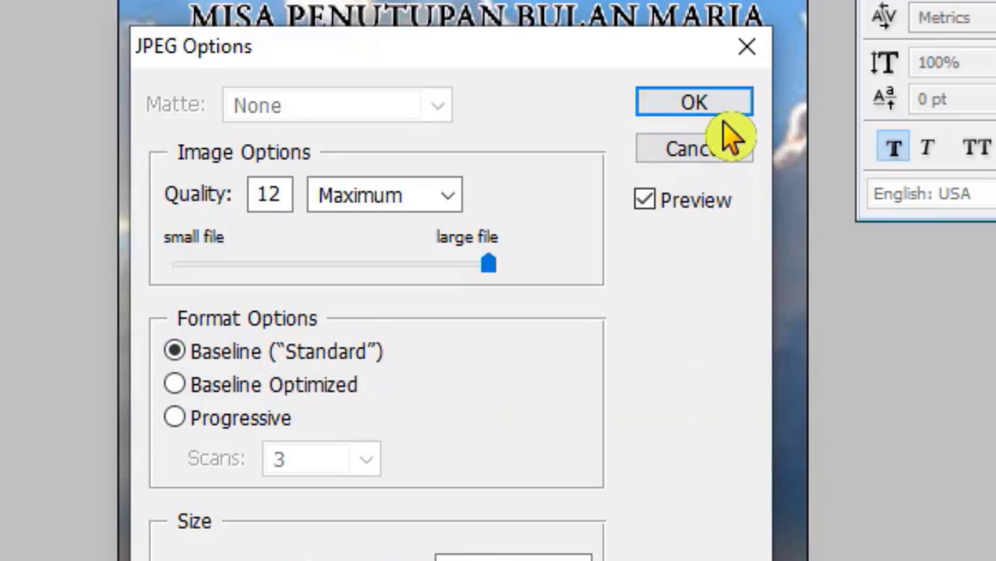
left_click(694, 102)
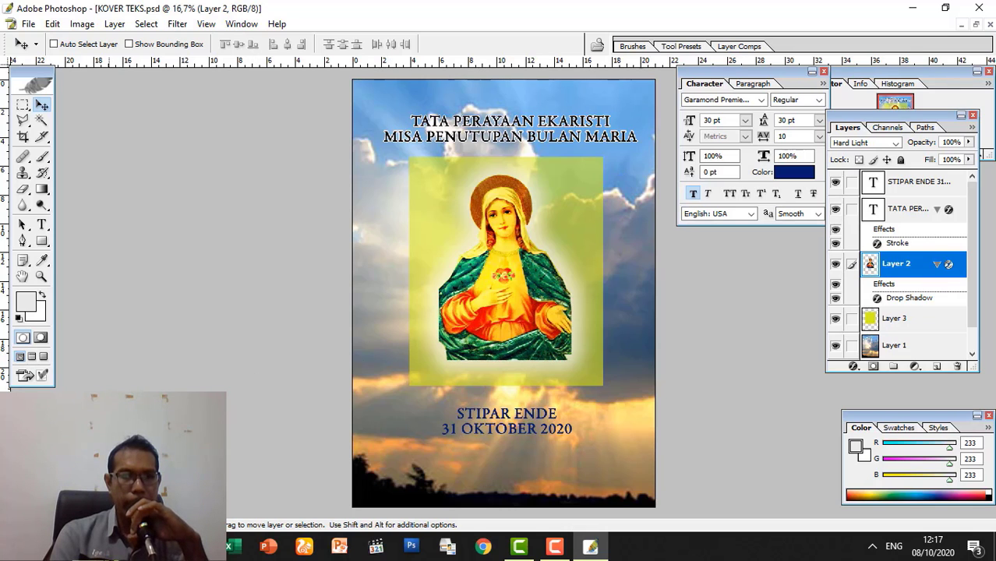
Switch to File Explorer's ujIAN 2 folder and preview the exported KOVER TEKS image.
key("alt+Tab")
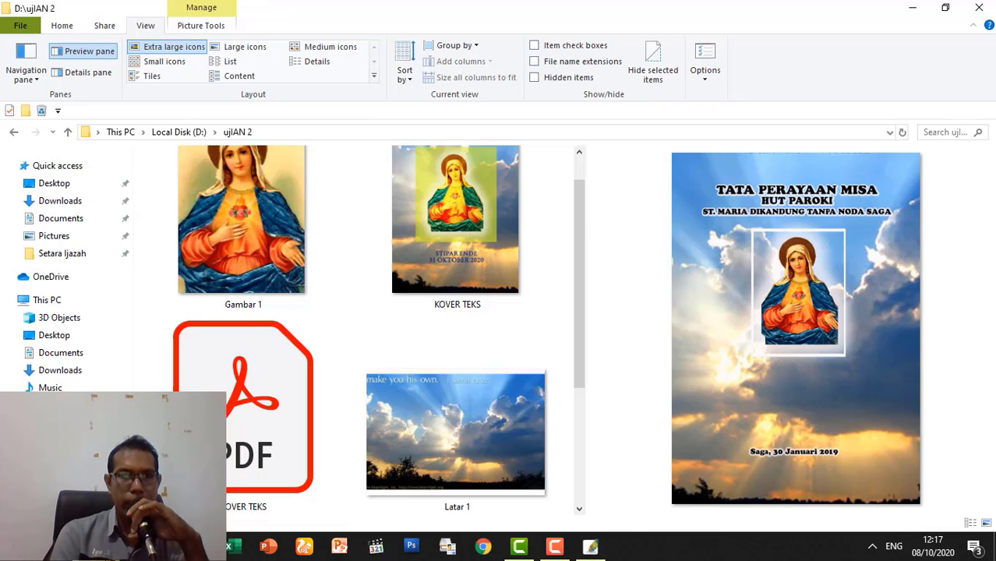
left_click(389, 370)
scroll(448, 261, "up", 1)
left_click(448, 261)
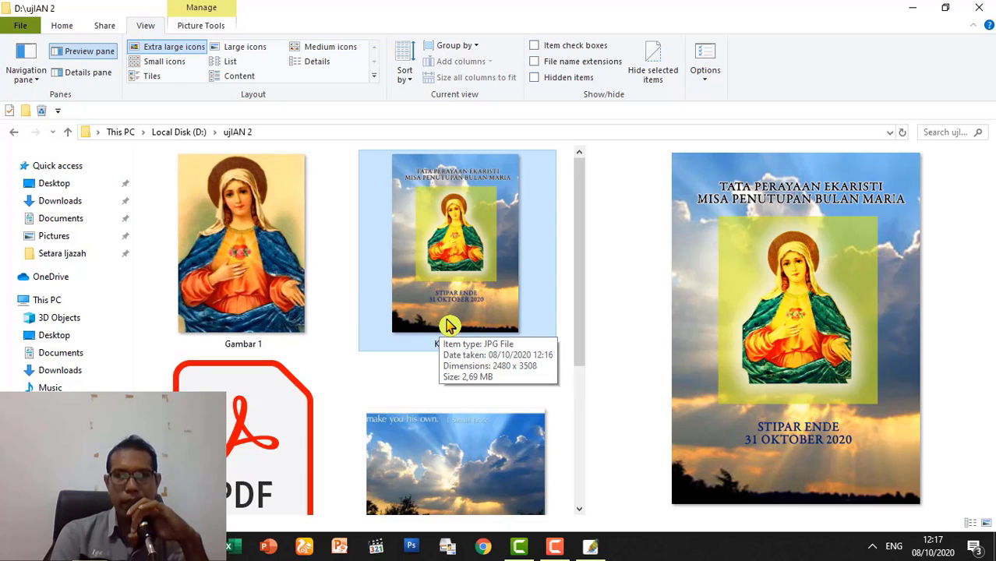
Preview the Ujian 1 sample cover in the folder and compare it with the KOVER TEKS image.
left_click(584, 400)
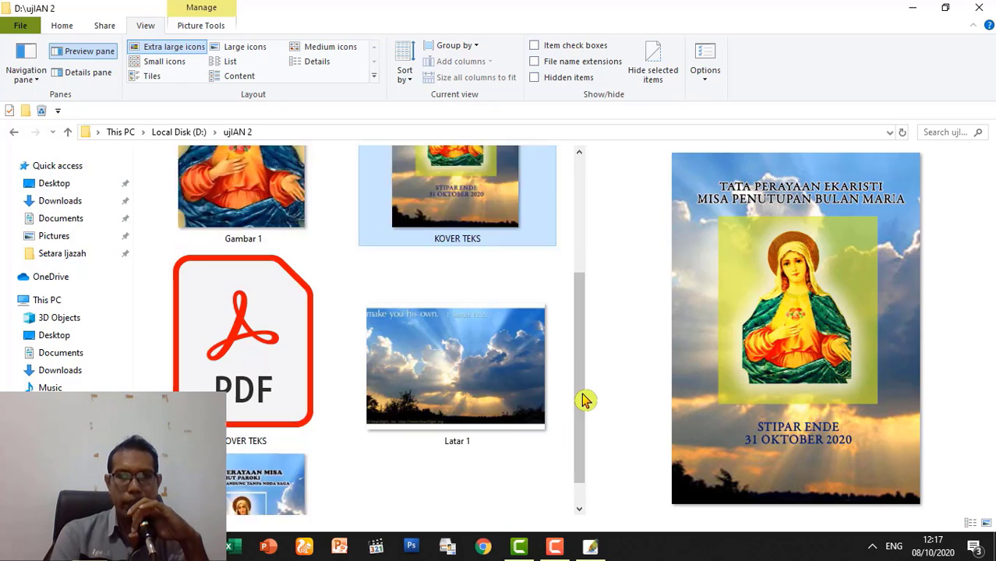
left_click(586, 251)
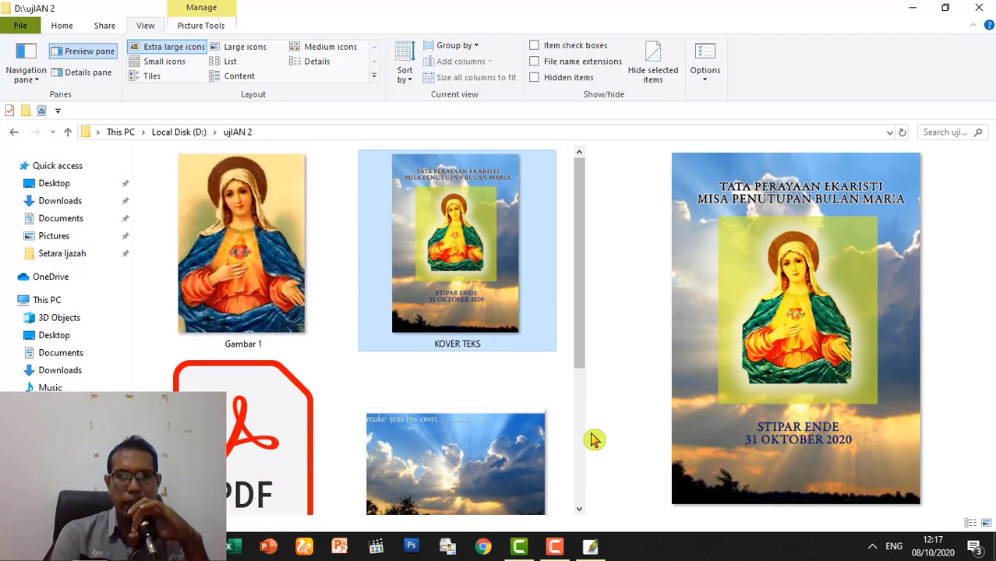
left_click(587, 437)
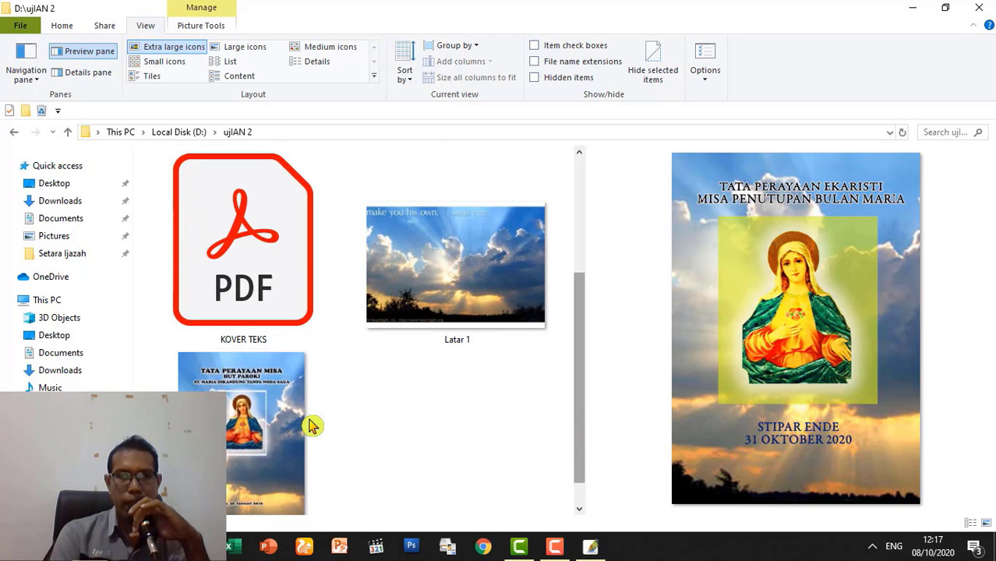
left_click(310, 425)
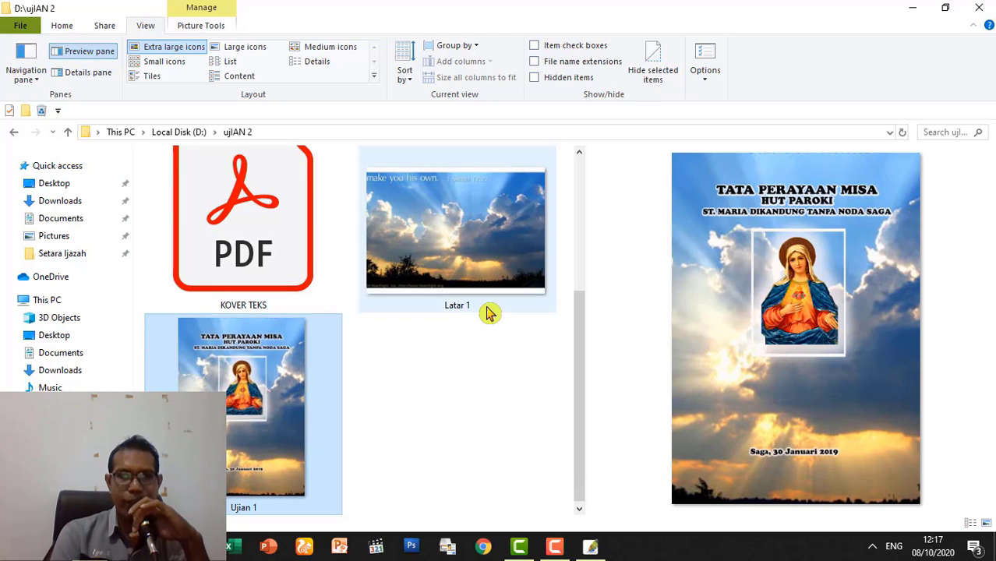
left_click(584, 266)
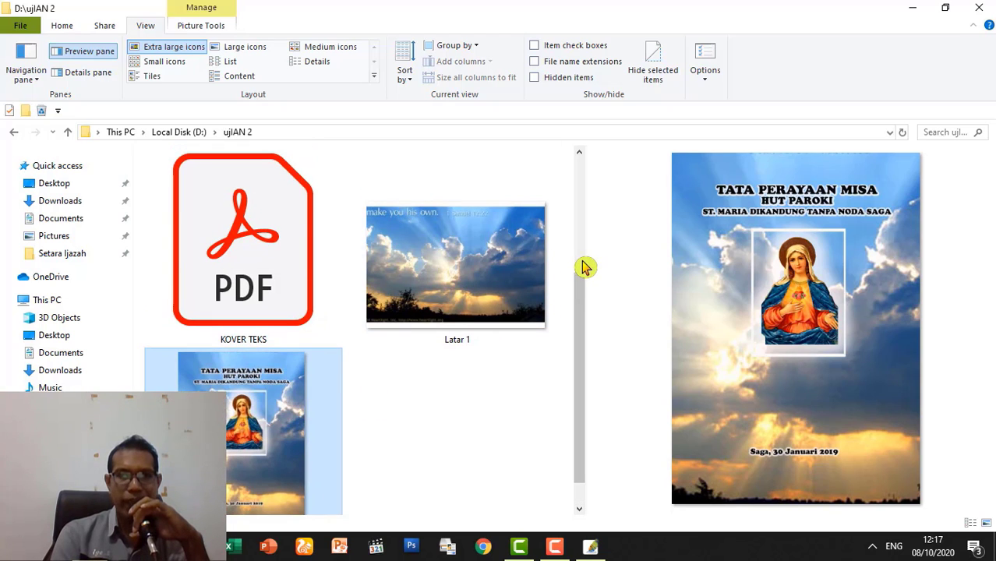
left_click(586, 247)
left_click(458, 248)
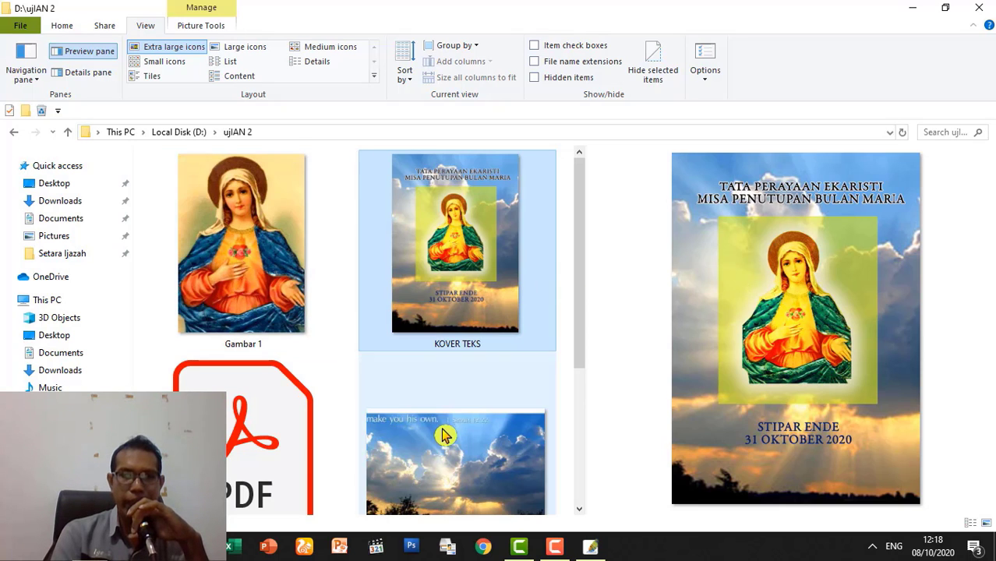
Switch back to Photoshop and set the blend mode of the figure's Layer 2 to Normal.
left_click(590, 546)
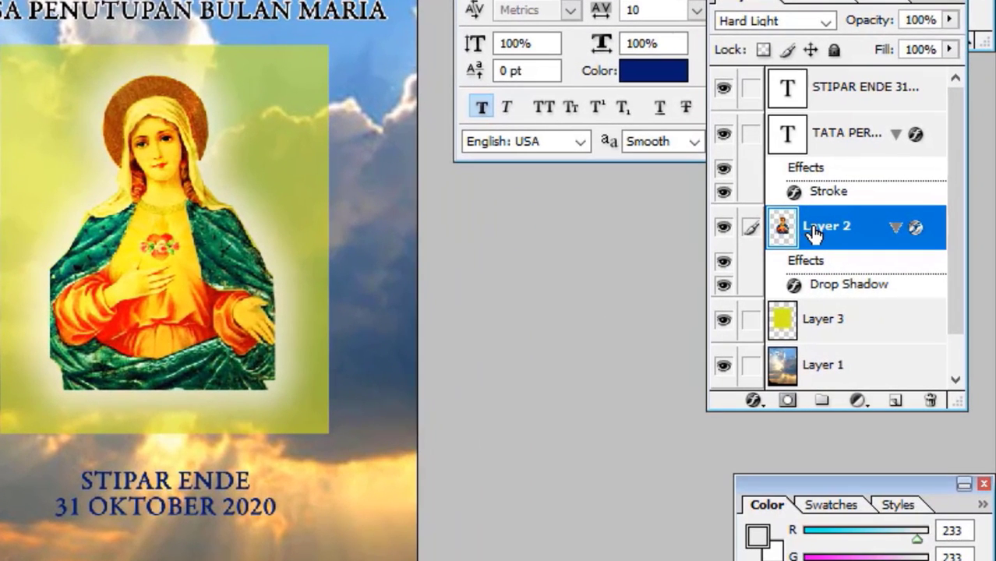
left_click(825, 22)
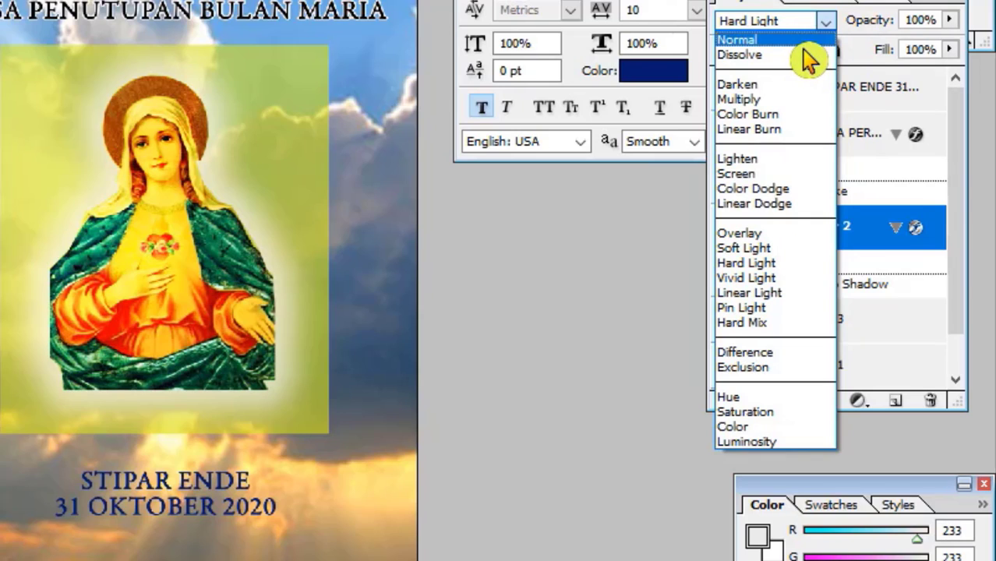
left_click(803, 45)
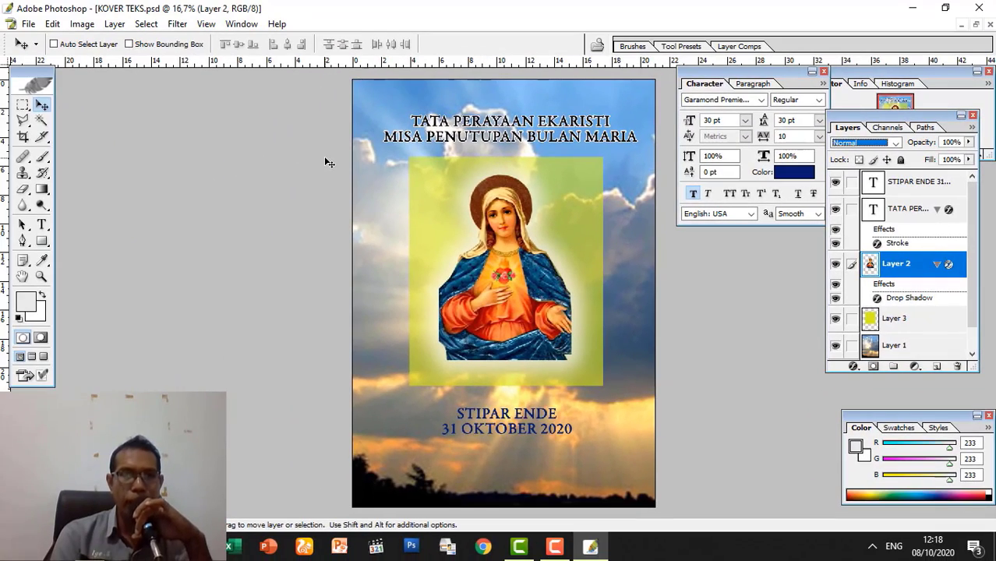
Set up a Save As of the cover named KOVER TEKS 2 in JPEG (*.JPG;*.JPEG;*.JPE) format in the ujIAN 2 folder.
left_click(29, 24)
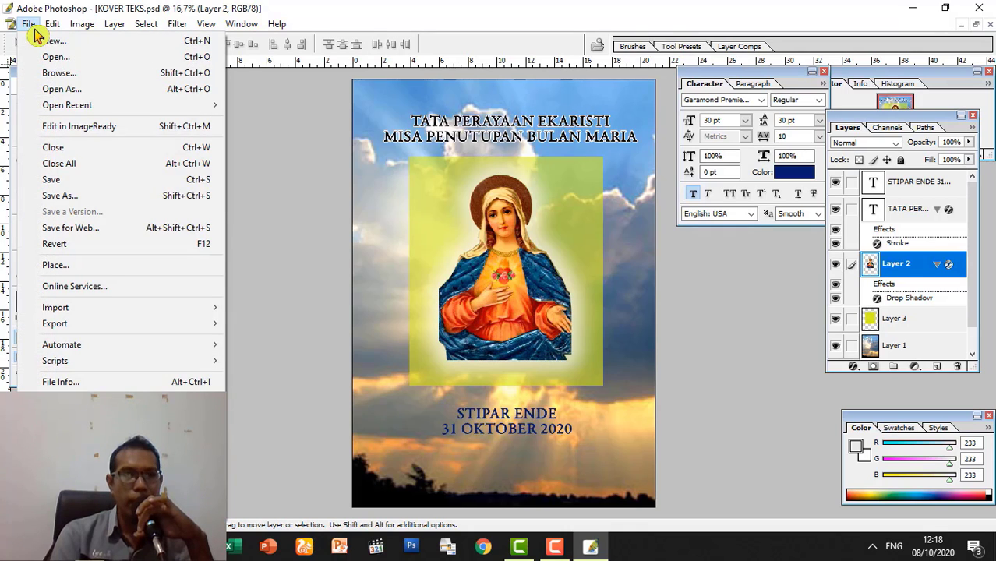
left_click(79, 197)
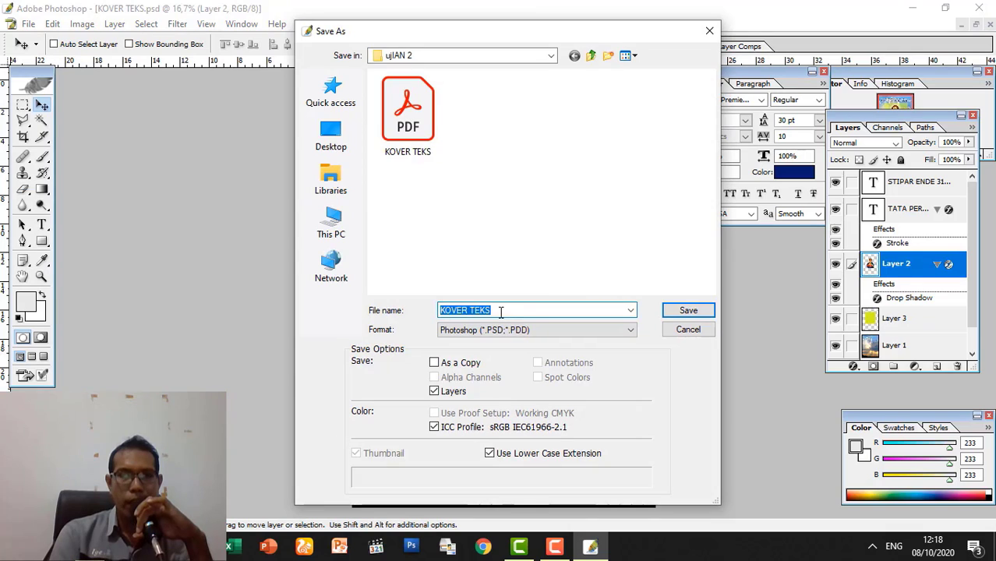
type("UJI")
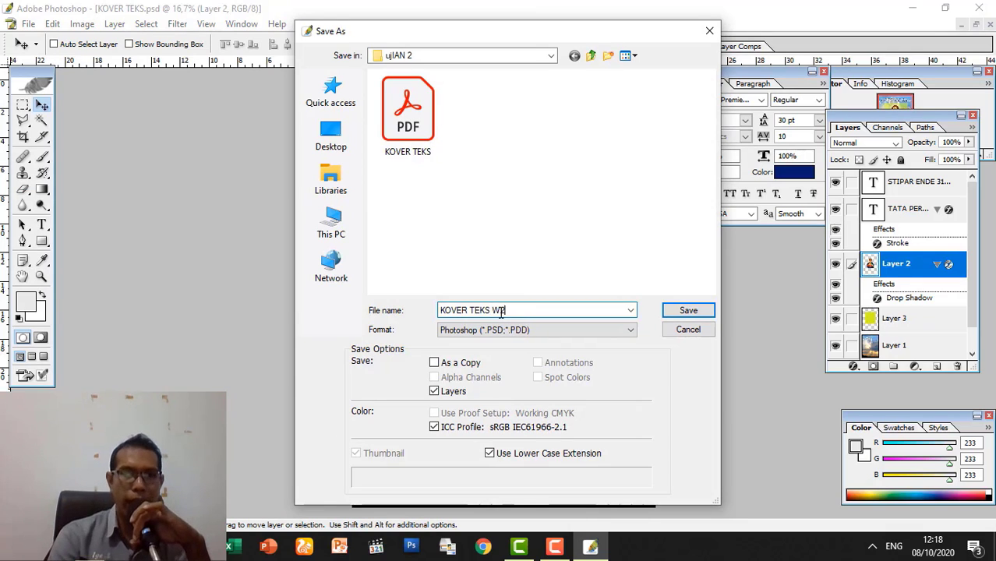
key("BackSpace")
key("BackSpace")
key("BackSpace")
type("2")
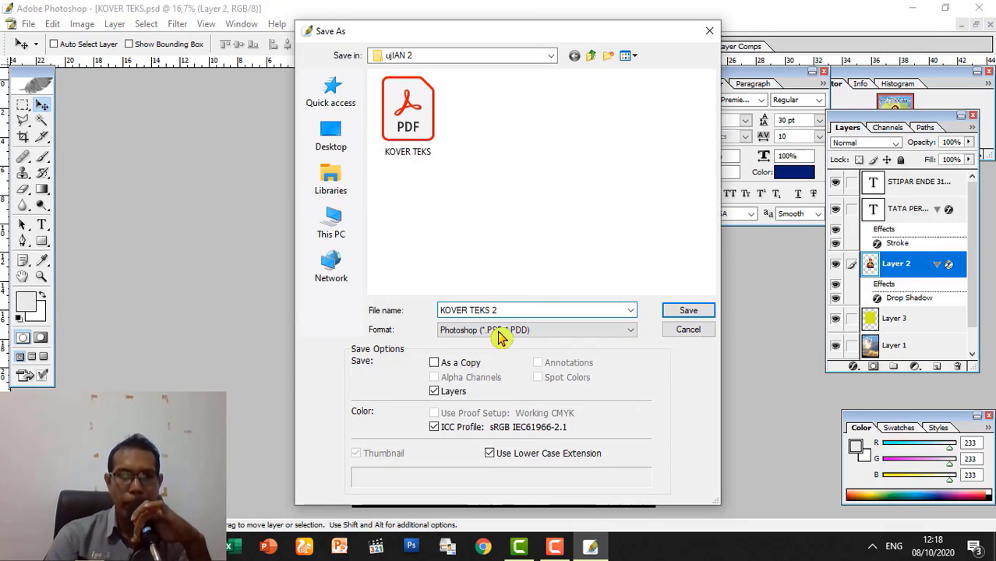
left_click(494, 332)
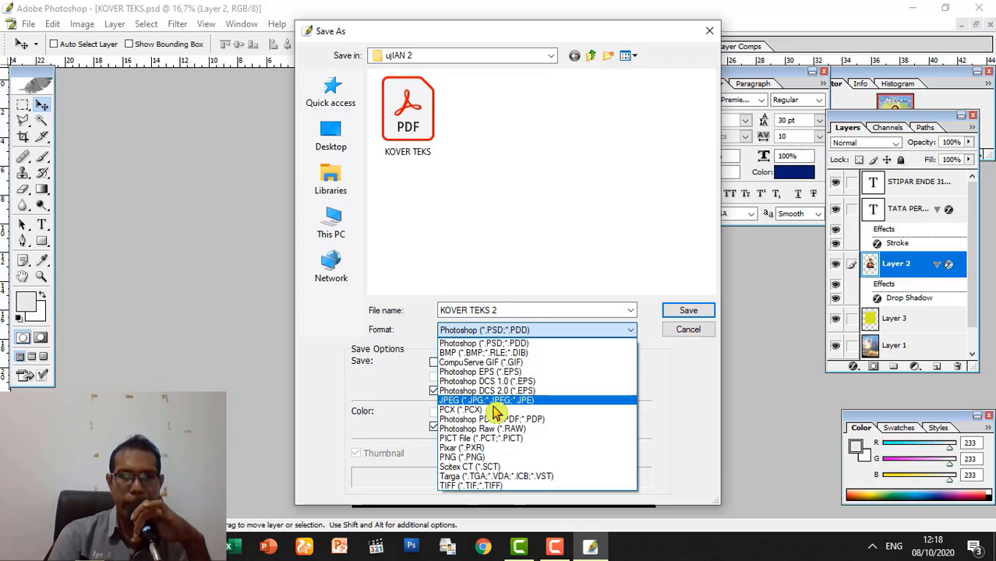
left_click(547, 412)
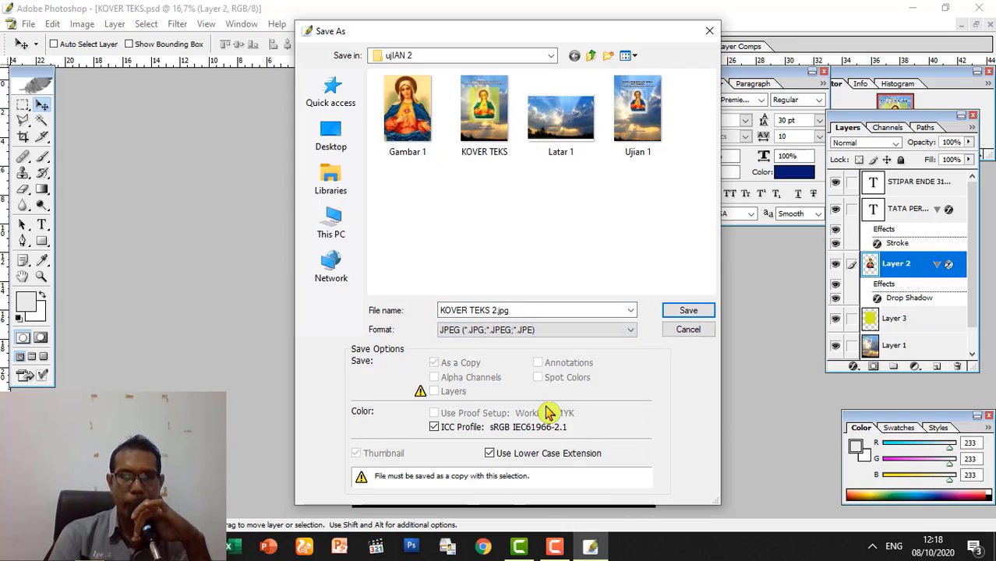
Save the JPEG copy at quality 12 Maximum, Baseline ("Standard"), and switch to the ujIAN 2 folder in File Explorer.
left_click(684, 312)
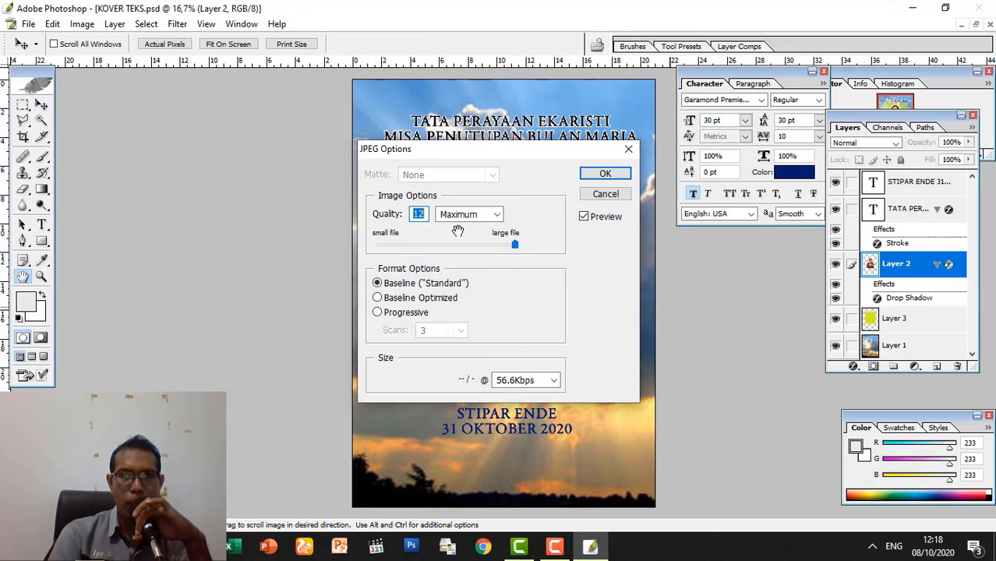
left_click(608, 178)
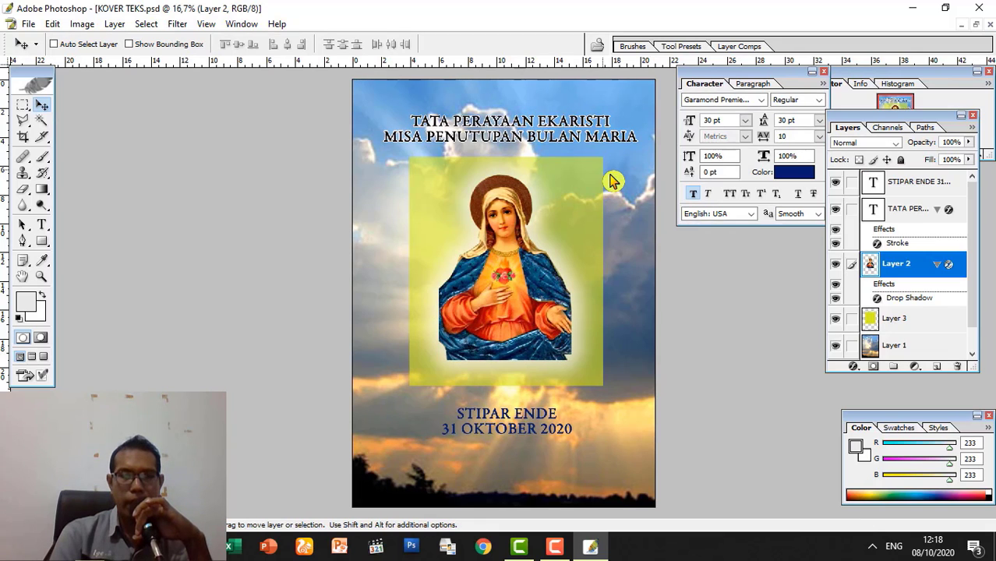
left_click(161, 546)
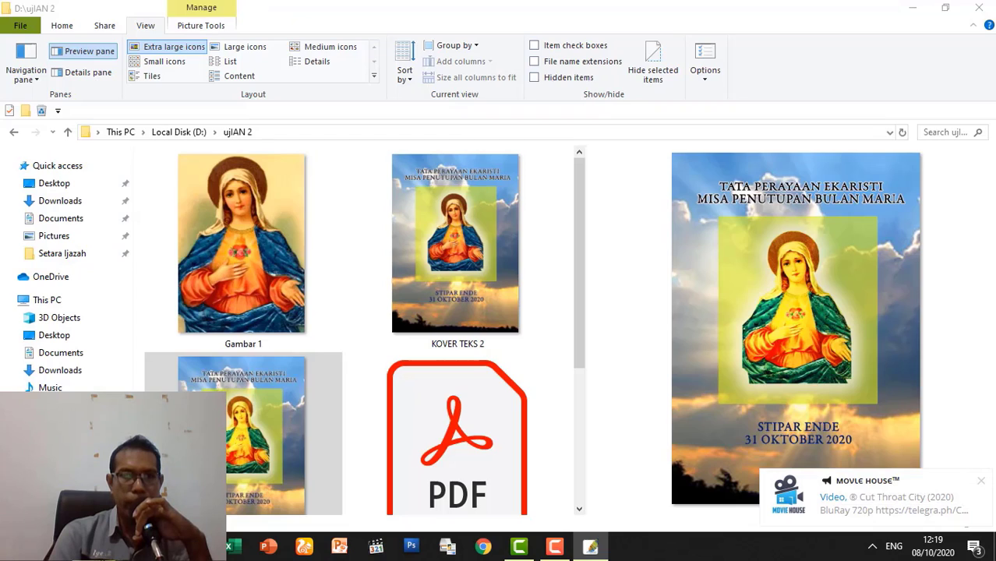
Compare the KOVER TEKS and KOVER TEKS 2 images in the folder's preview.
scroll(295, 443, "down", 1)
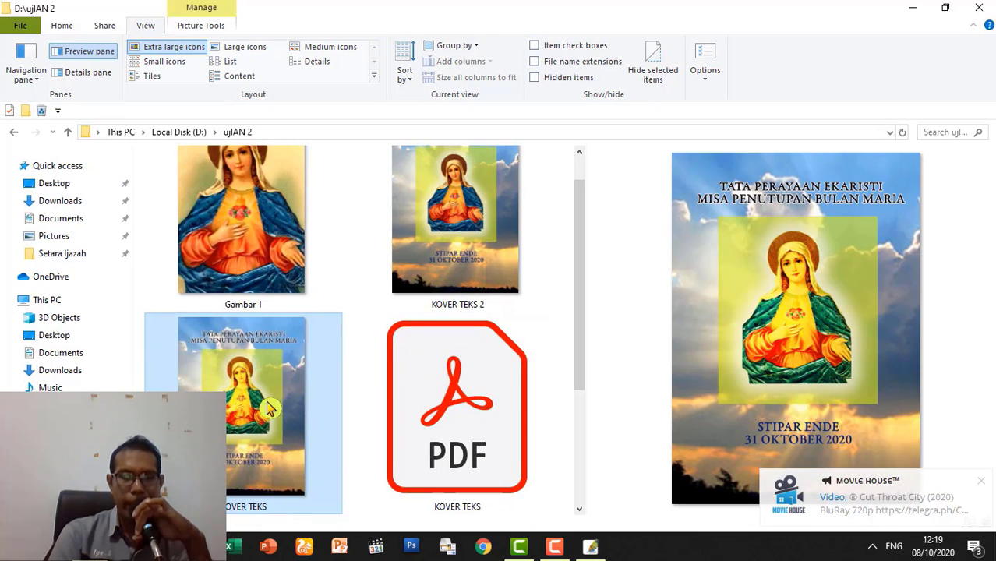
left_click(439, 258)
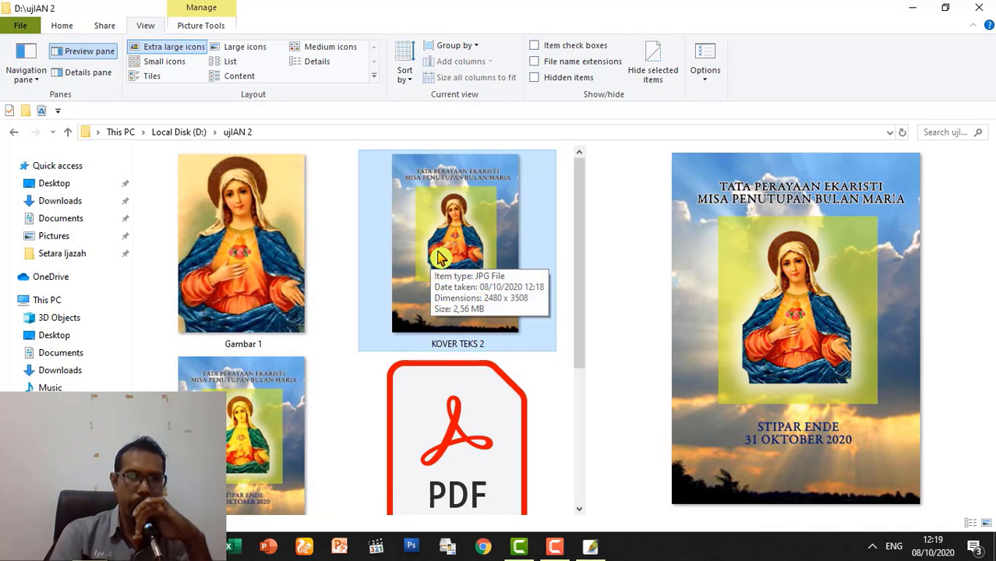
left_click(273, 438)
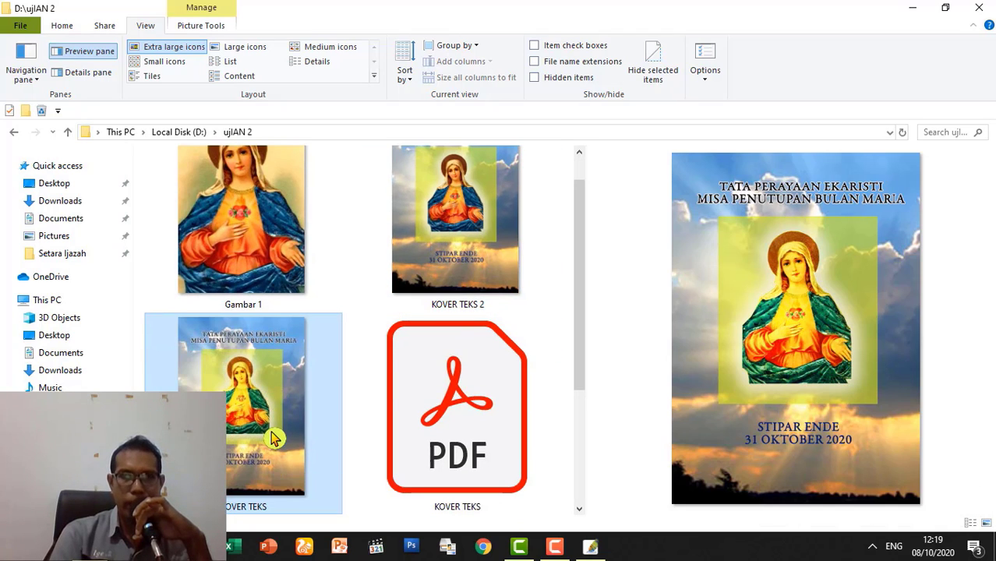
left_click(456, 248)
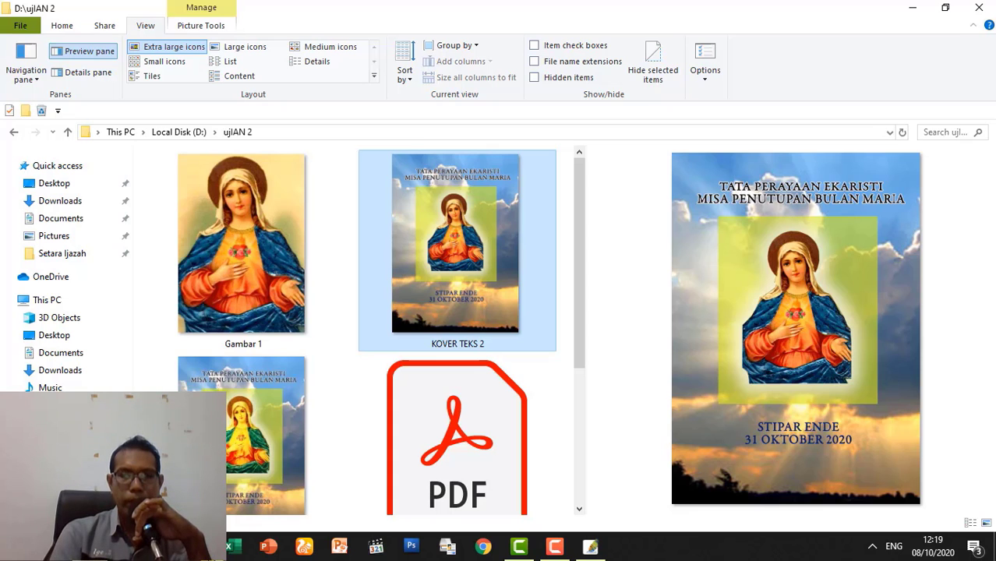
Switch back to Photoshop and move the toolbox and the Layers palette slightly within the workspace.
mouse_move(593, 549)
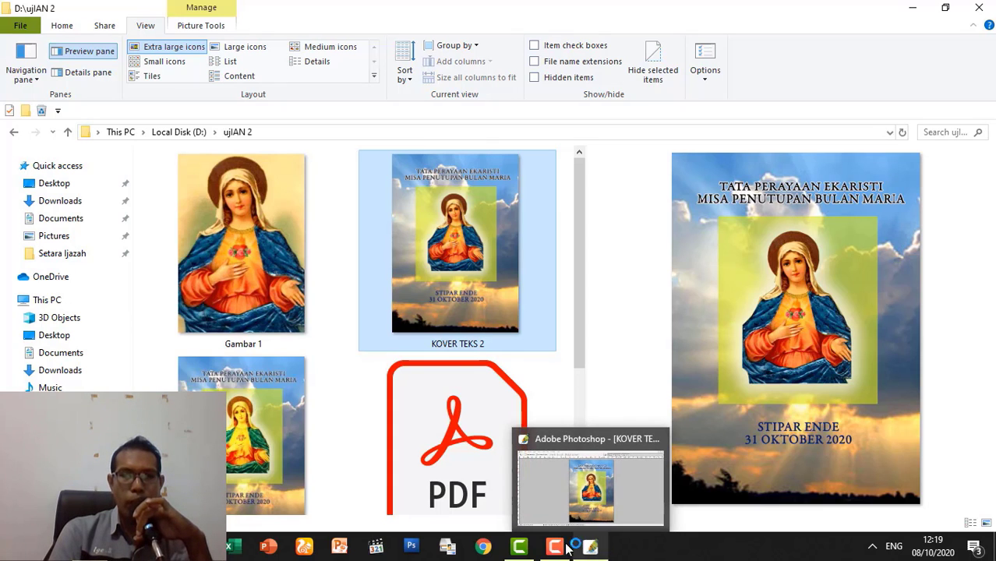
left_click(593, 545)
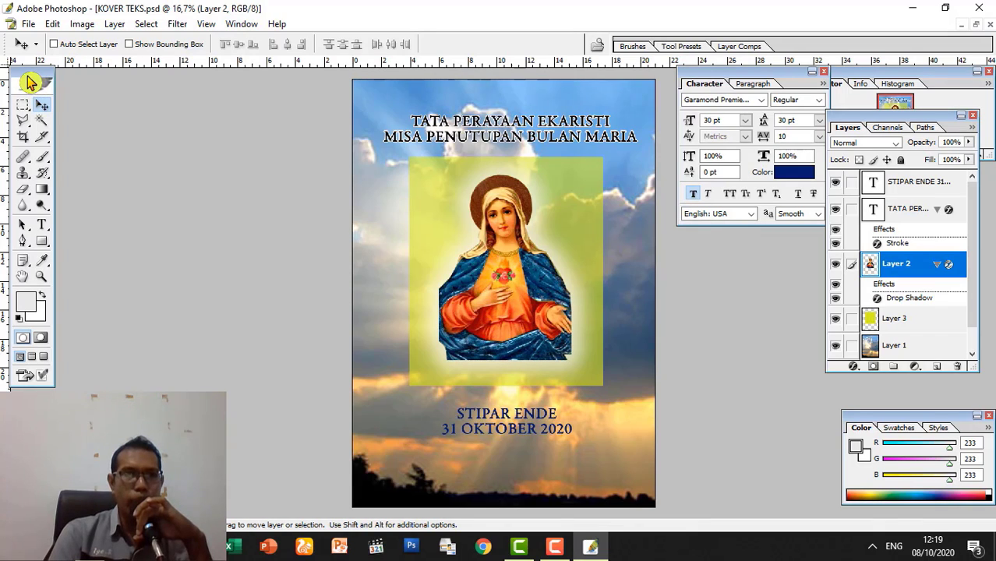
left_click_drag(30, 82, 39, 120)
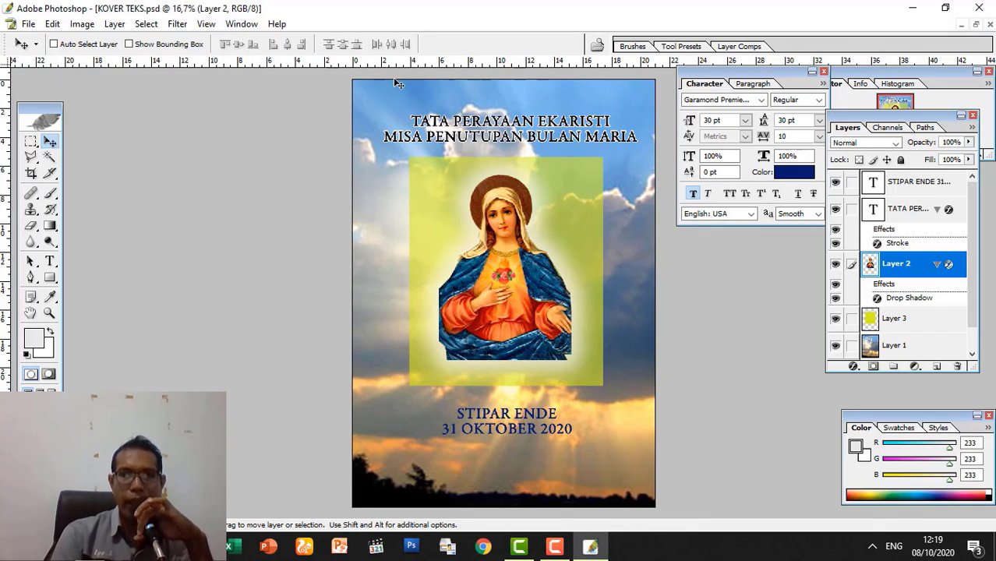
mouse_move(874, 116)
left_mouse_down()
mouse_move(880, 142)
mouse_move(874, 128)
left_mouse_up()
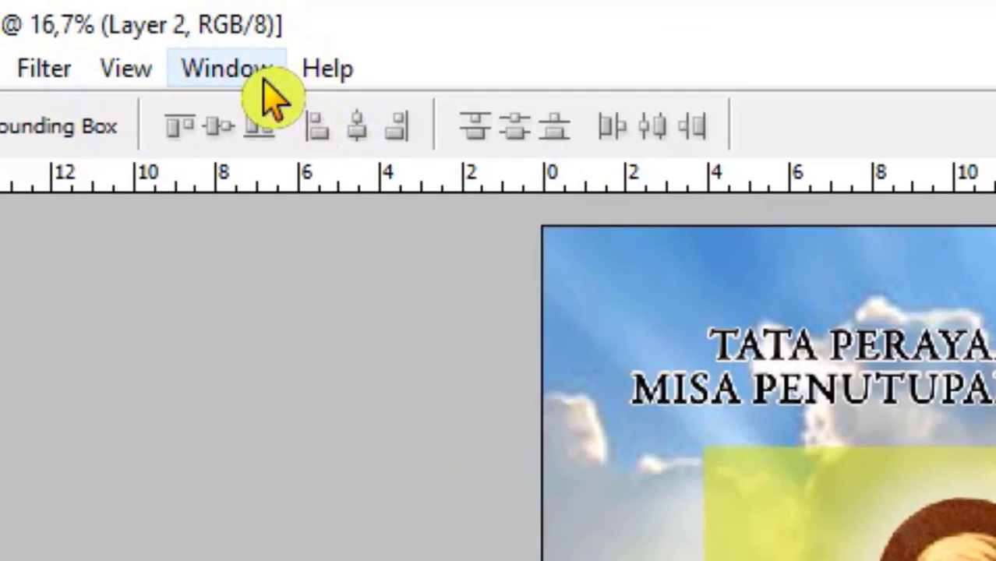
Hide the Tools palette and show it again.
left_click(233, 70)
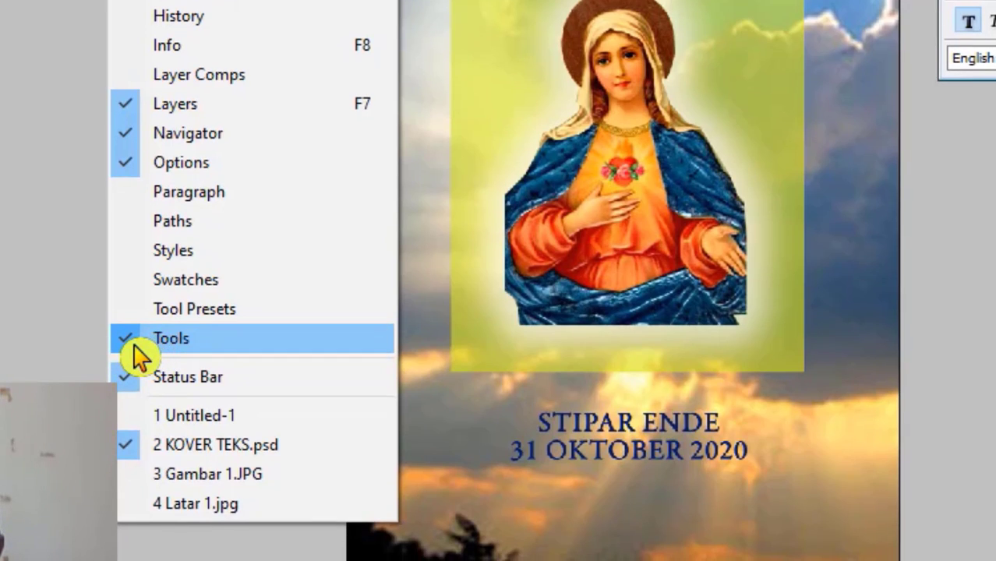
left_click(133, 347)
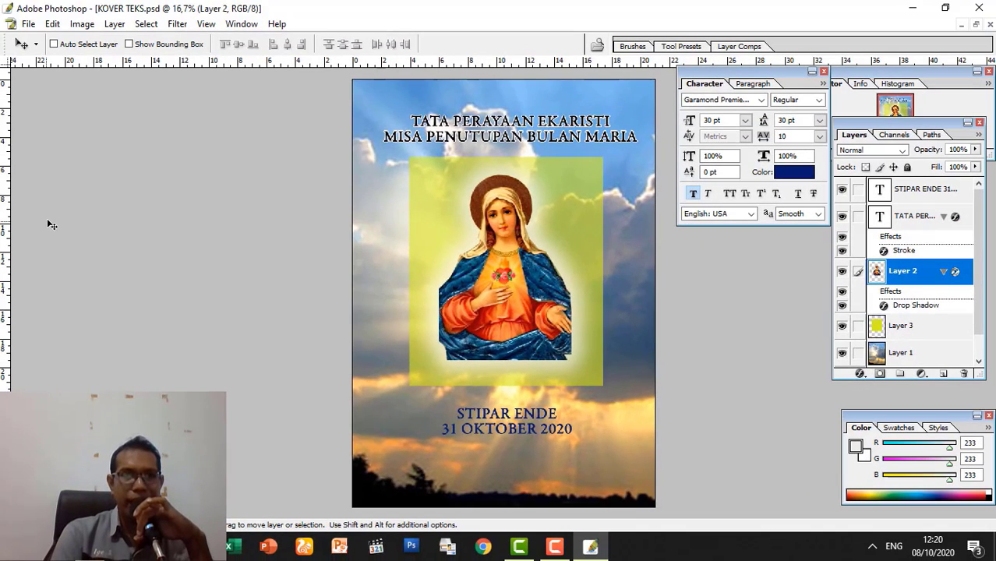
left_click(241, 25)
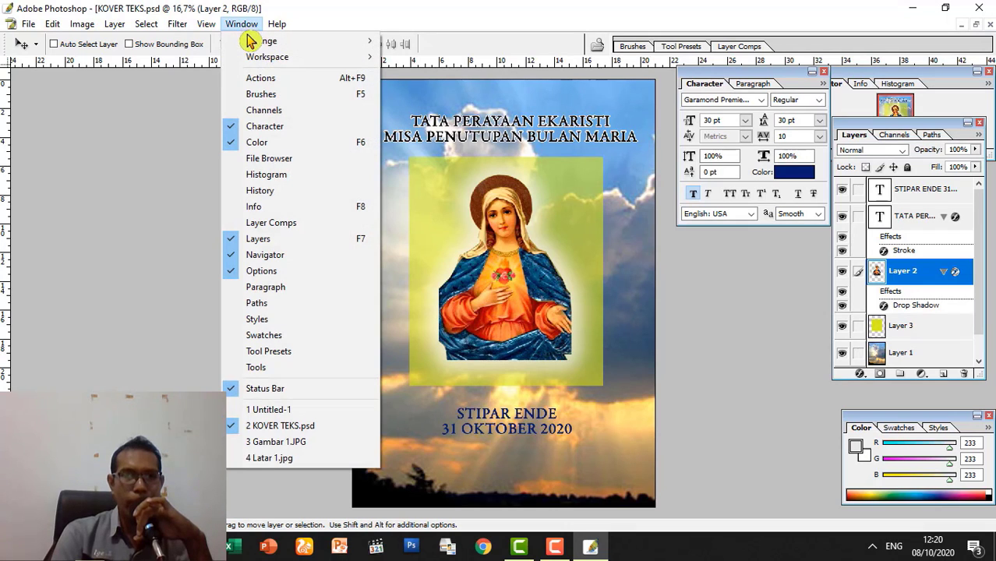
left_click(242, 372)
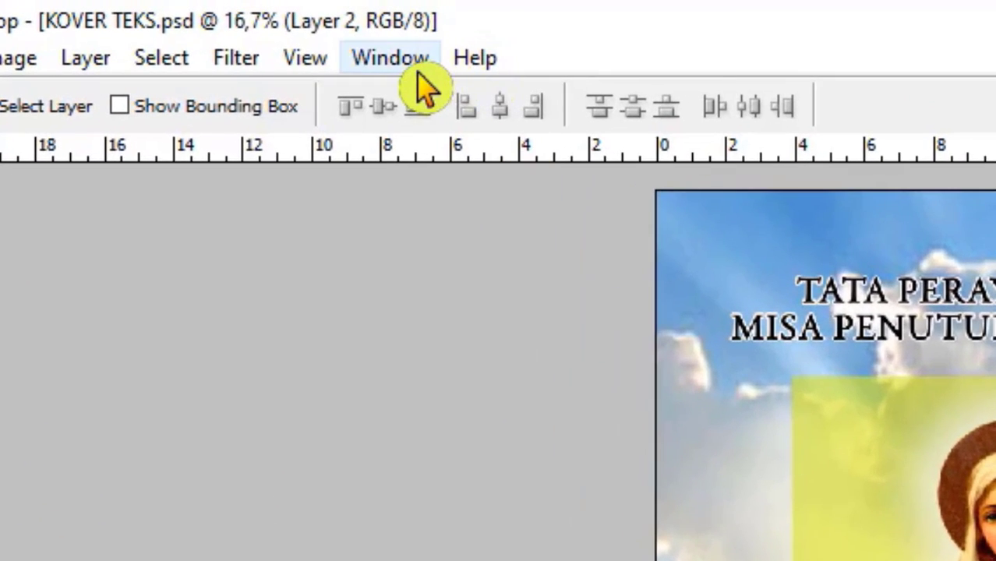
Hide the Layers palette and show it again.
left_click(419, 74)
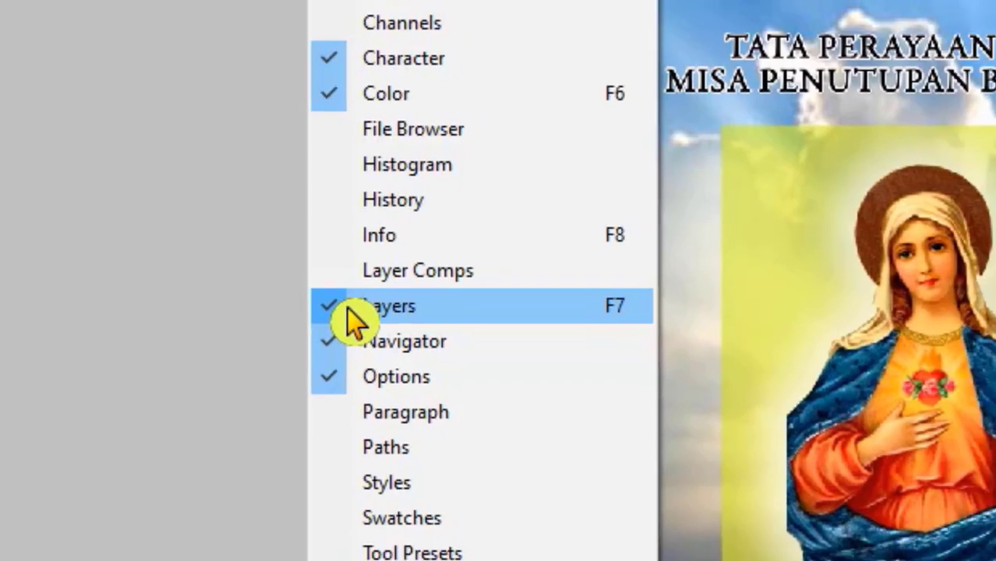
left_click(372, 327)
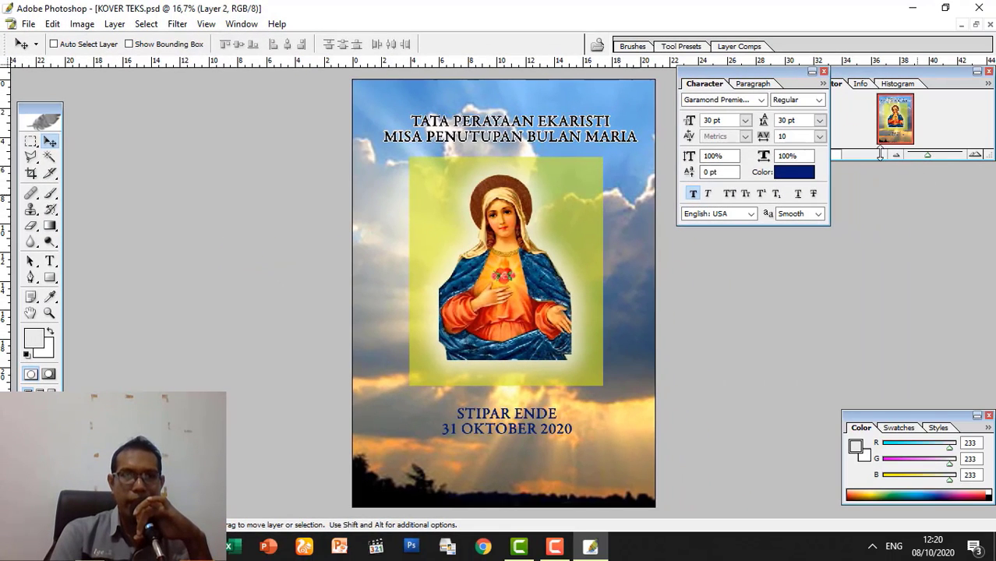
left_click(240, 24)
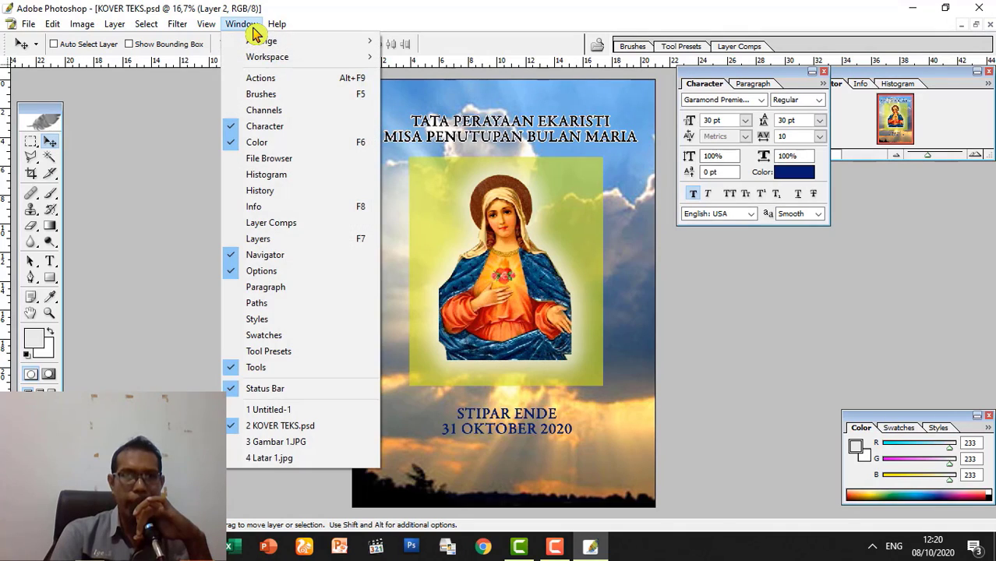
left_click(265, 244)
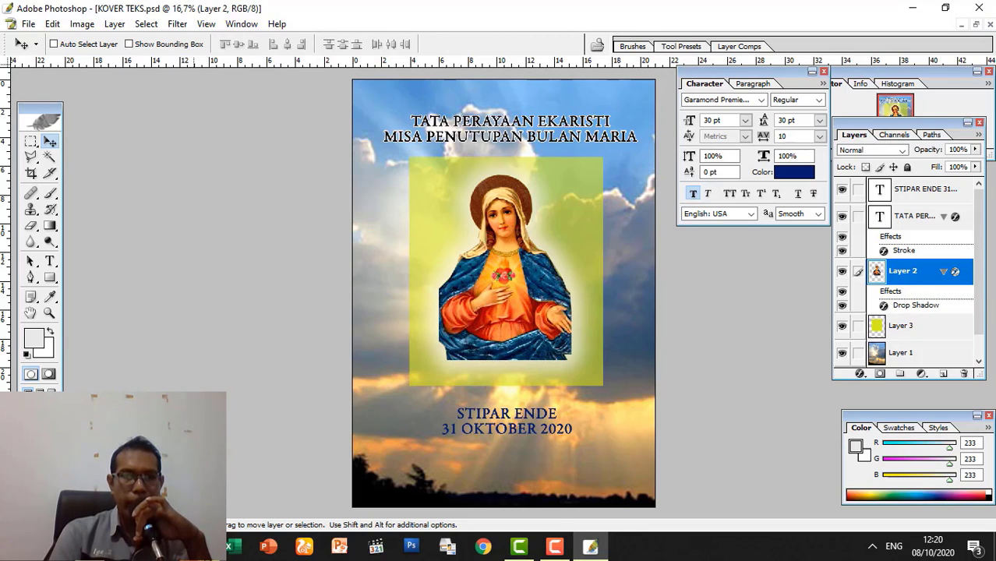
Switch to Word, create a blank document and set its zoom to 50%.
left_click(196, 547)
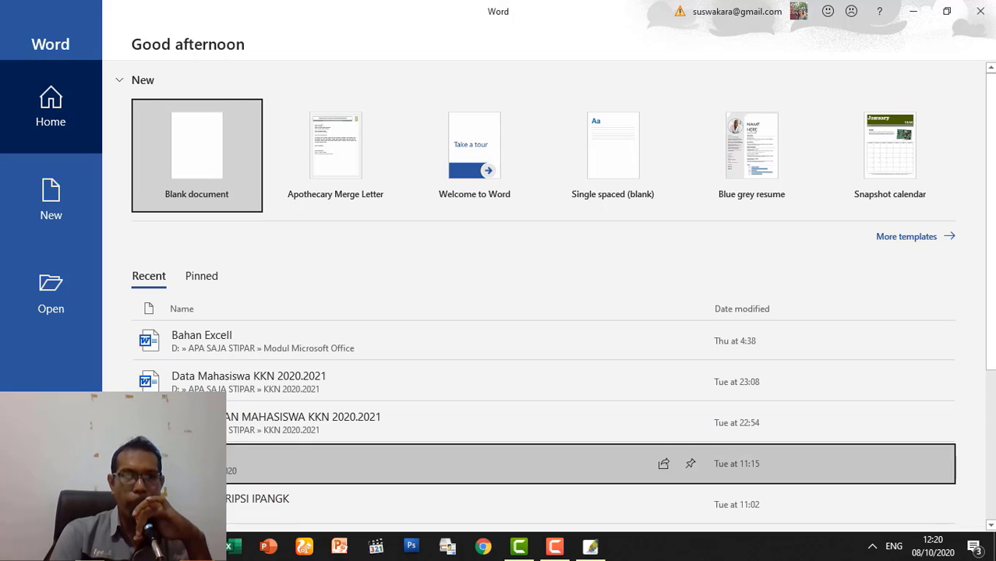
left_click(215, 183)
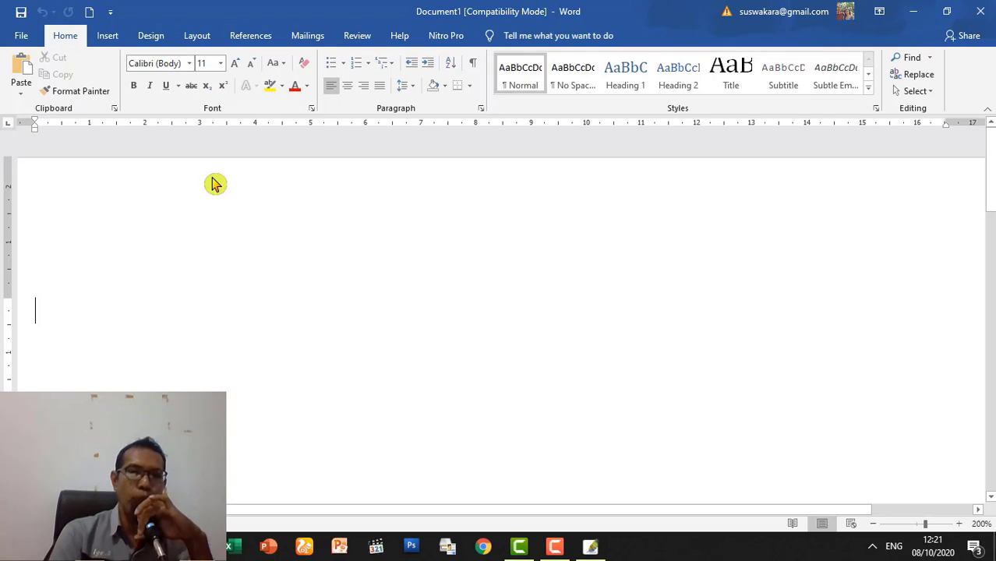
left_click(873, 525)
left_click(873, 524)
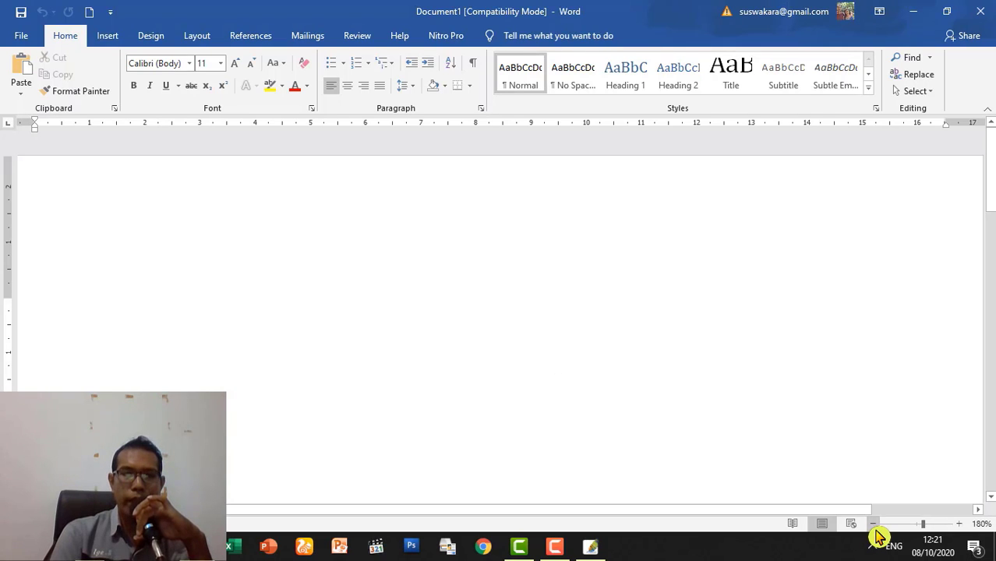
left_click(873, 524)
left_click(873, 524)
left_click(874, 525)
left_click(873, 525)
left_click(874, 525)
left_click(874, 524)
left_click(873, 524)
left_click(873, 525)
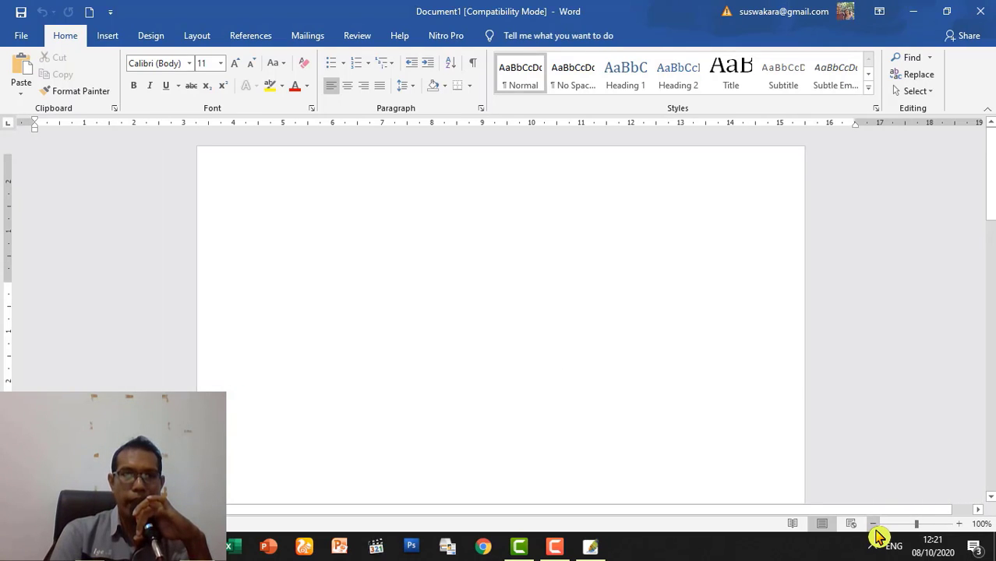
left_click(873, 524)
left_click(873, 525)
left_click(873, 524)
left_click(873, 524)
left_click(873, 525)
left_click(874, 525)
left_click(874, 524)
left_click(873, 524)
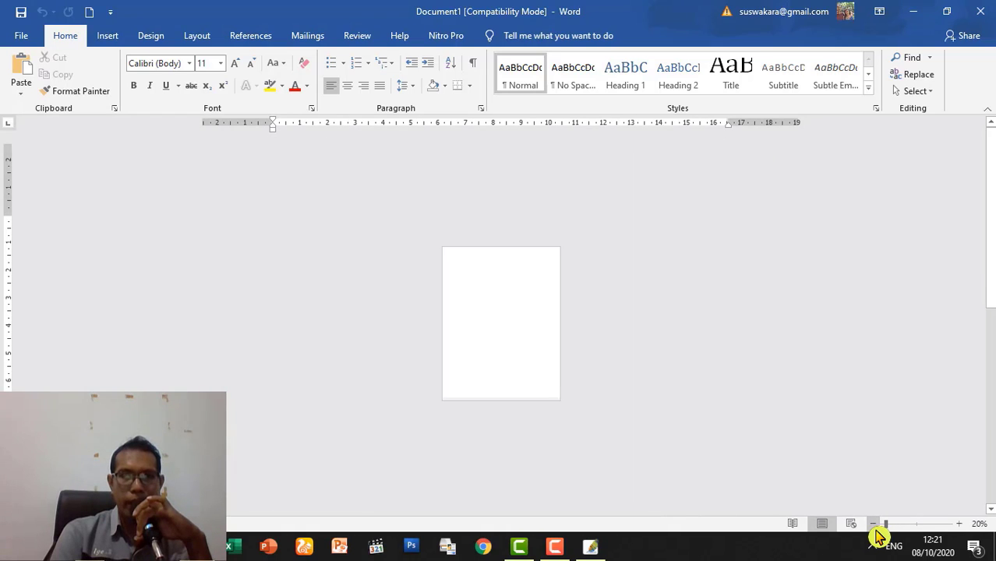
left_click(960, 524)
left_click(959, 525)
left_click(960, 524)
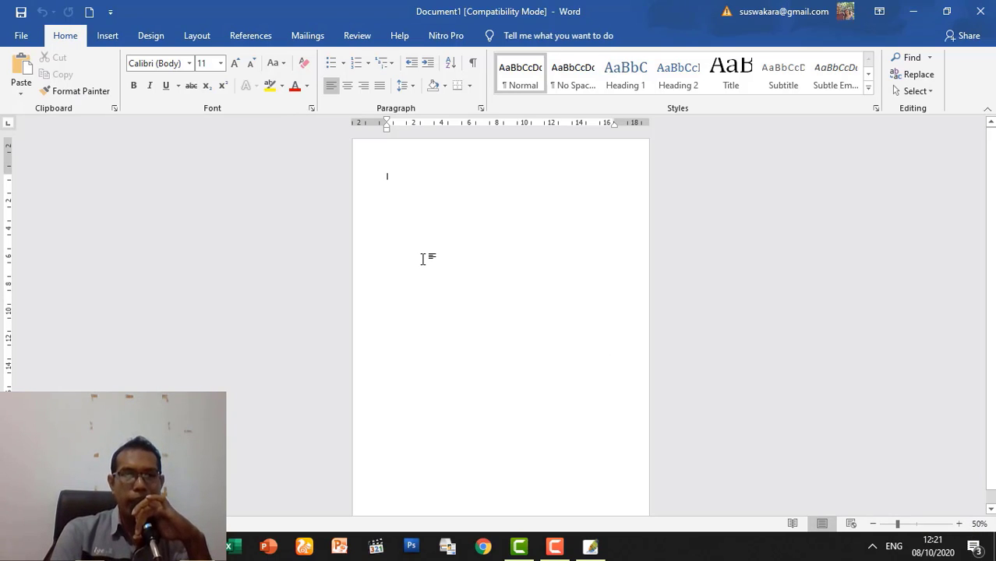
Set the page orientation to Landscape and the paper size to A4 210 x 297 mm.
left_click(191, 39)
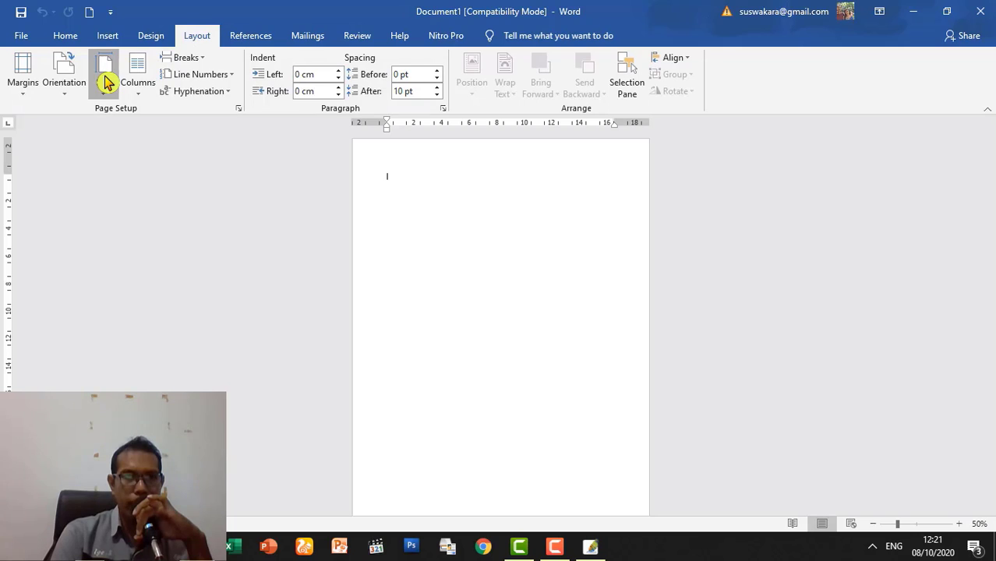
left_click(103, 80)
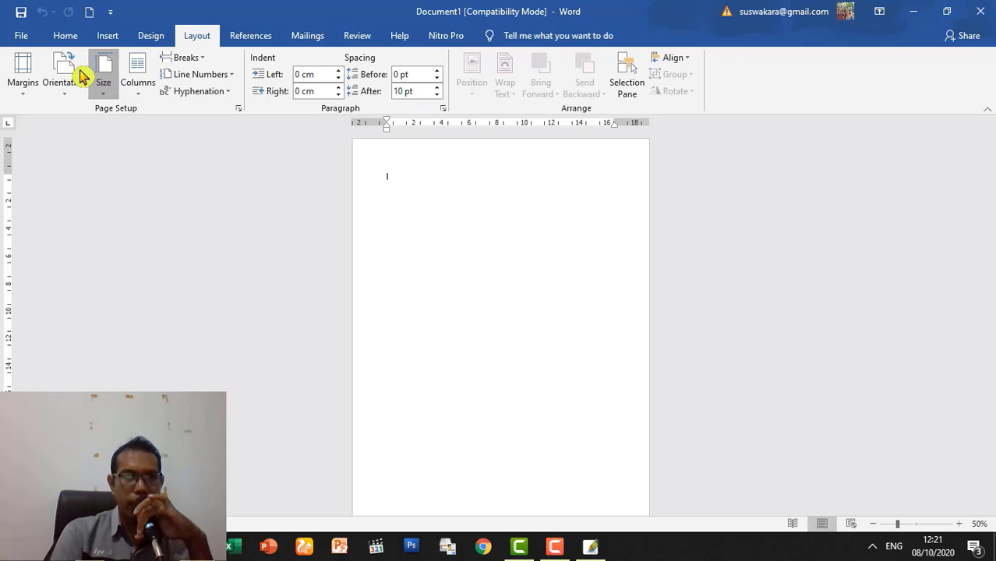
left_click(63, 76)
left_click(62, 76)
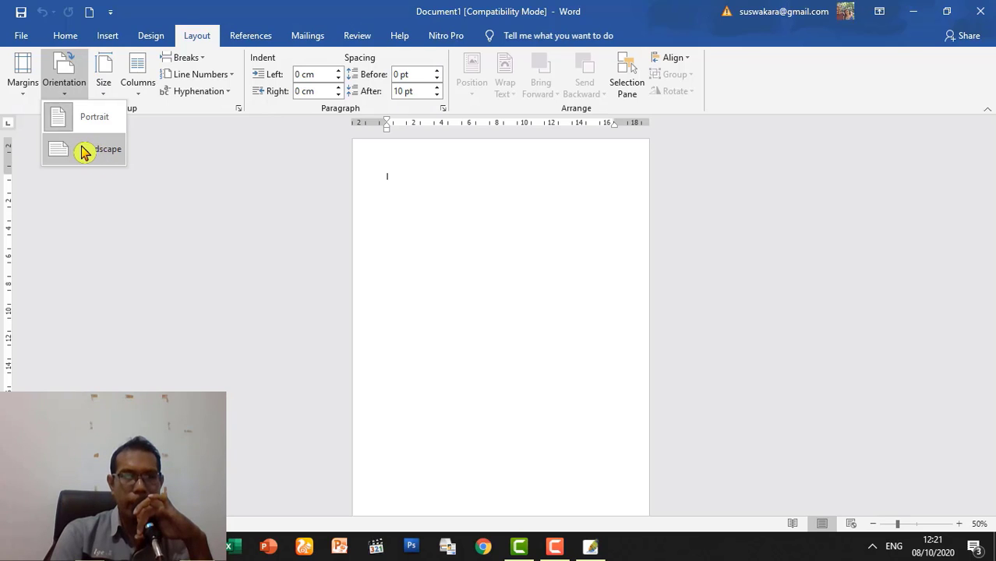
left_click(84, 150)
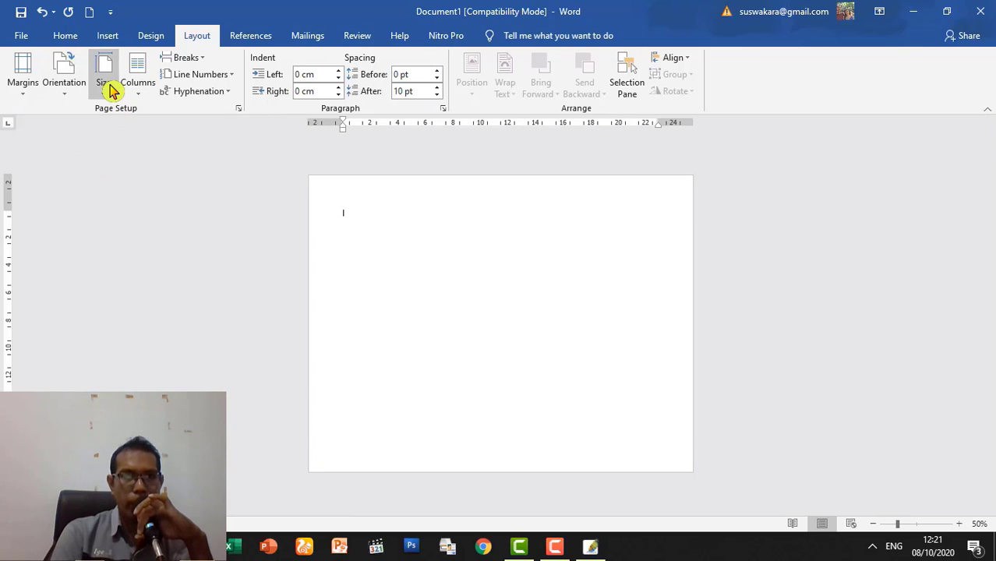
left_click(111, 89)
scroll(267, 140, "up", 3)
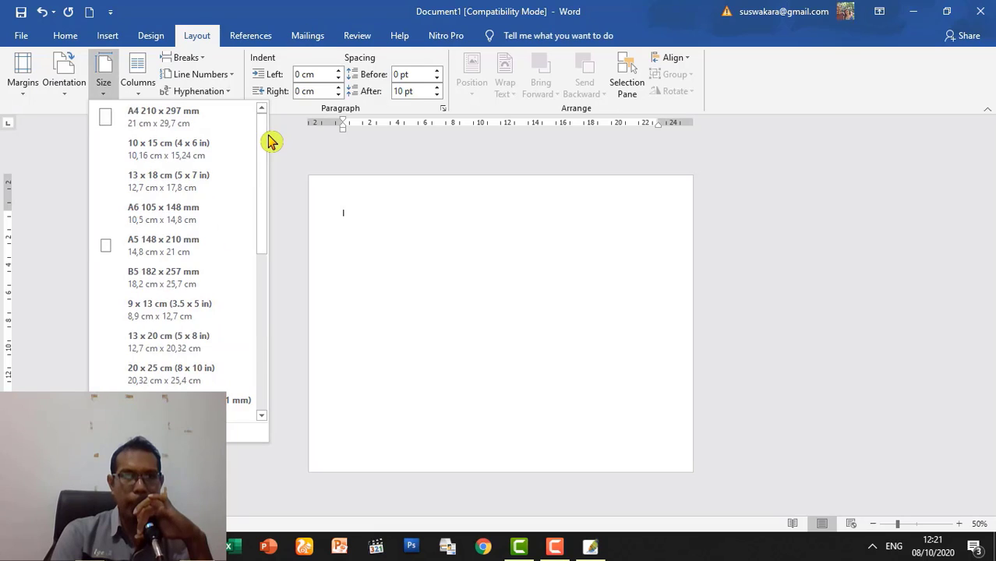
left_click(196, 124)
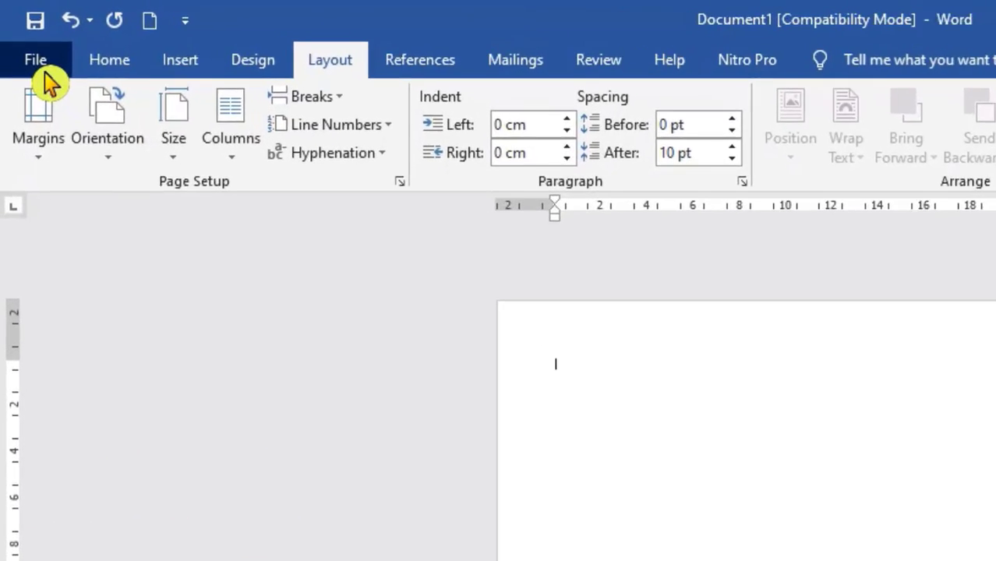
Insert the KOVER TEKS 2 picture from the ujIAN 2 folder on Local Disk (D:) into the document.
left_click(24, 40)
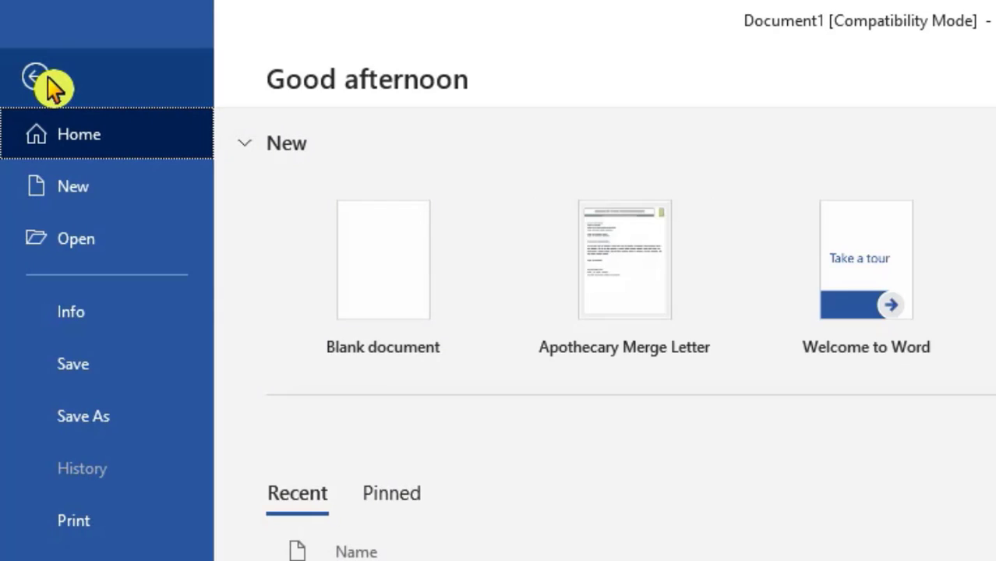
left_click(39, 78)
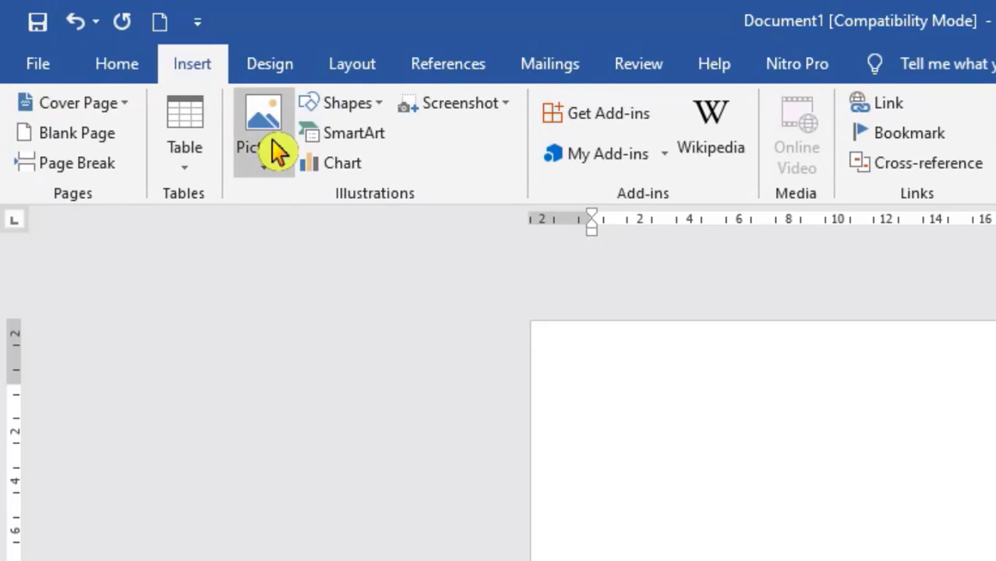
left_click(265, 144)
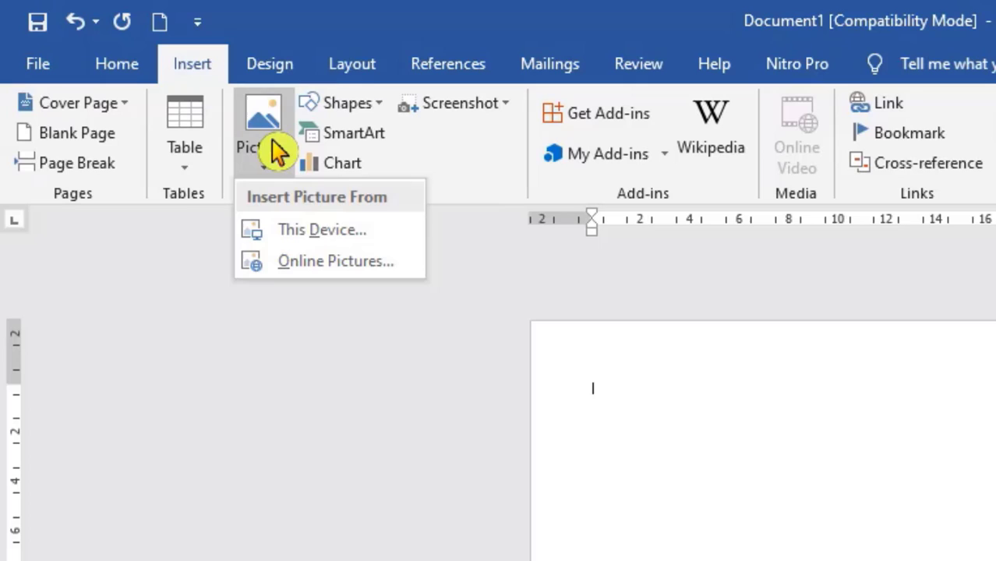
left_click(318, 234)
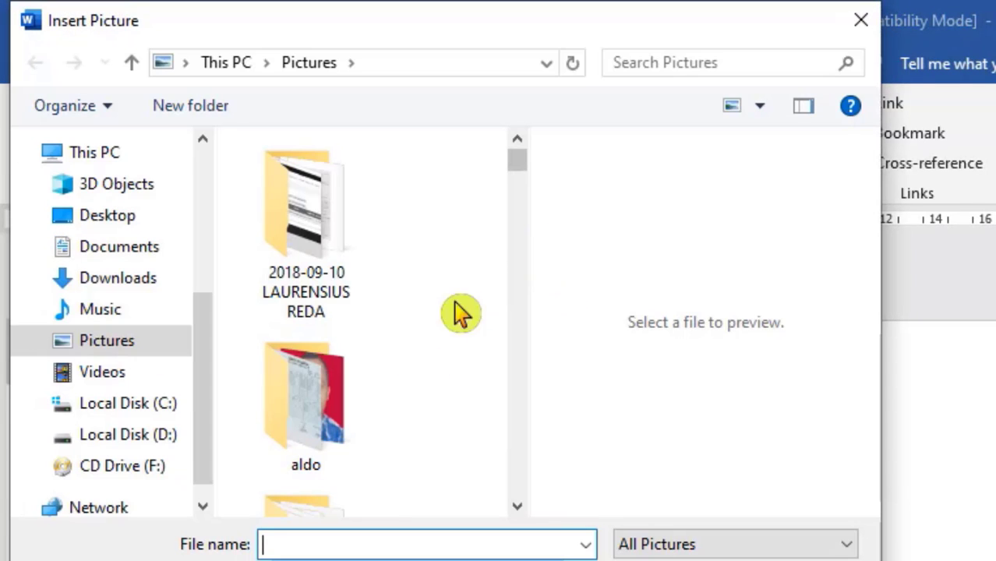
left_click(166, 441)
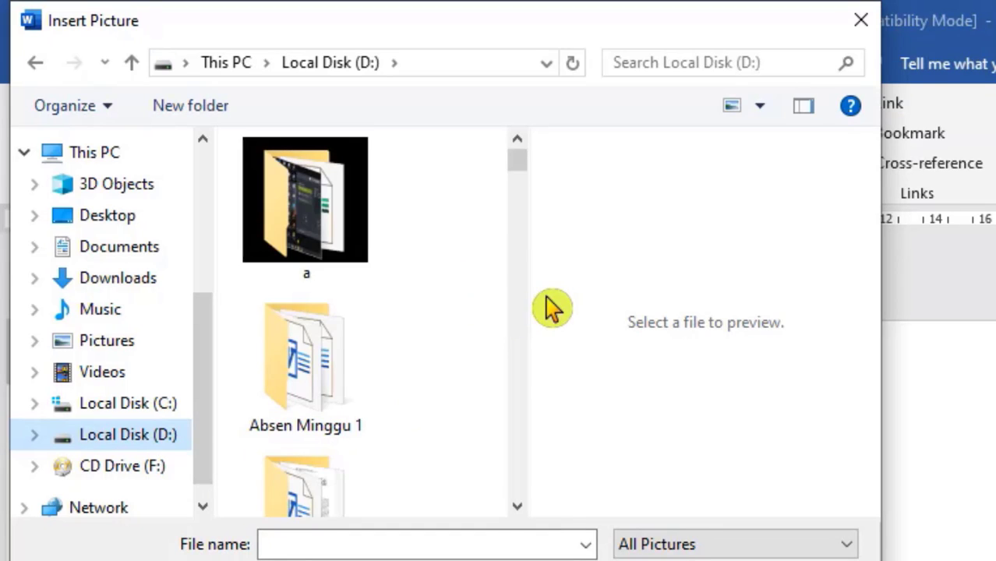
scroll(535, 296, "down", 3)
scroll(539, 305, "down", 6)
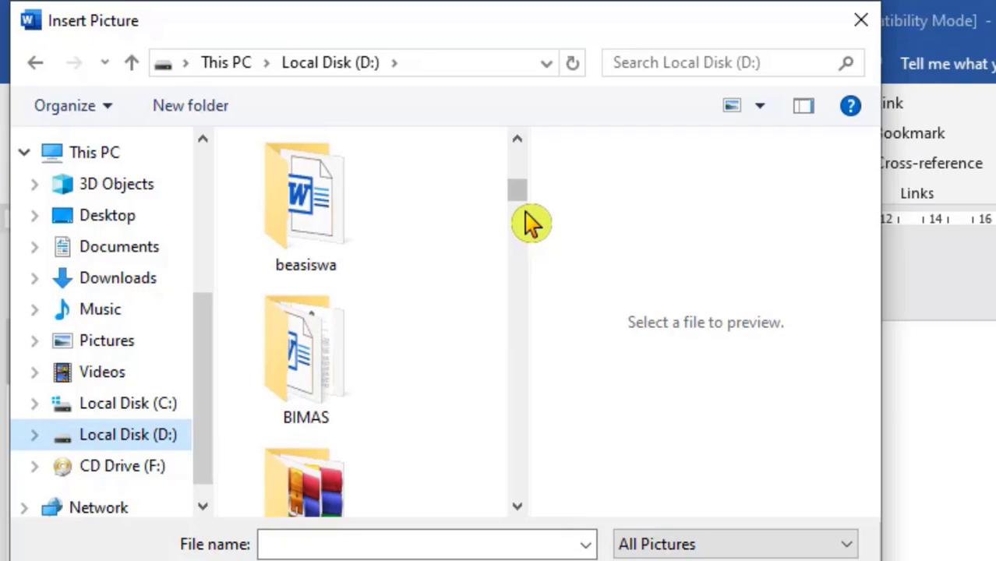
left_click_drag(525, 199, 540, 418)
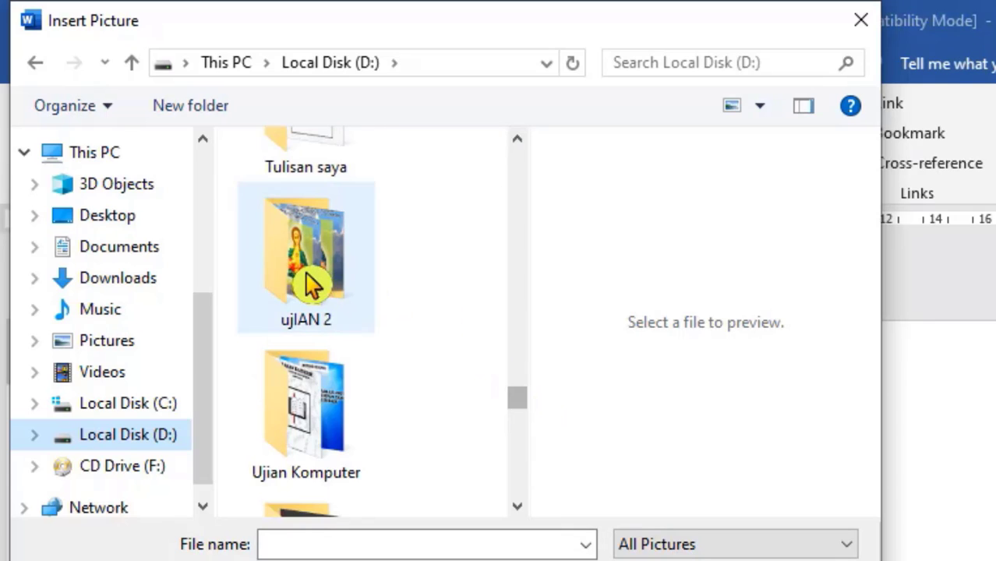
double_click(310, 285)
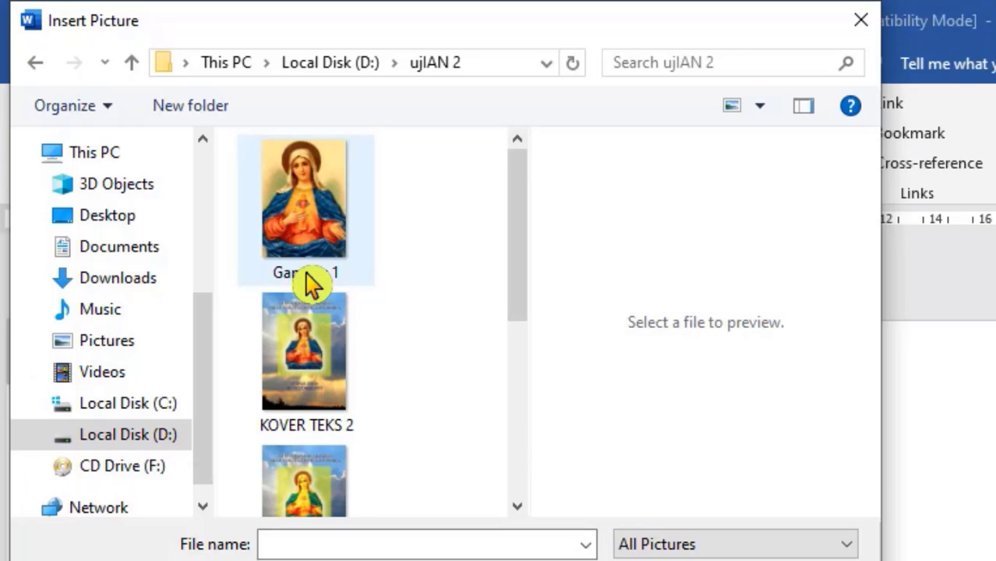
left_click(327, 365)
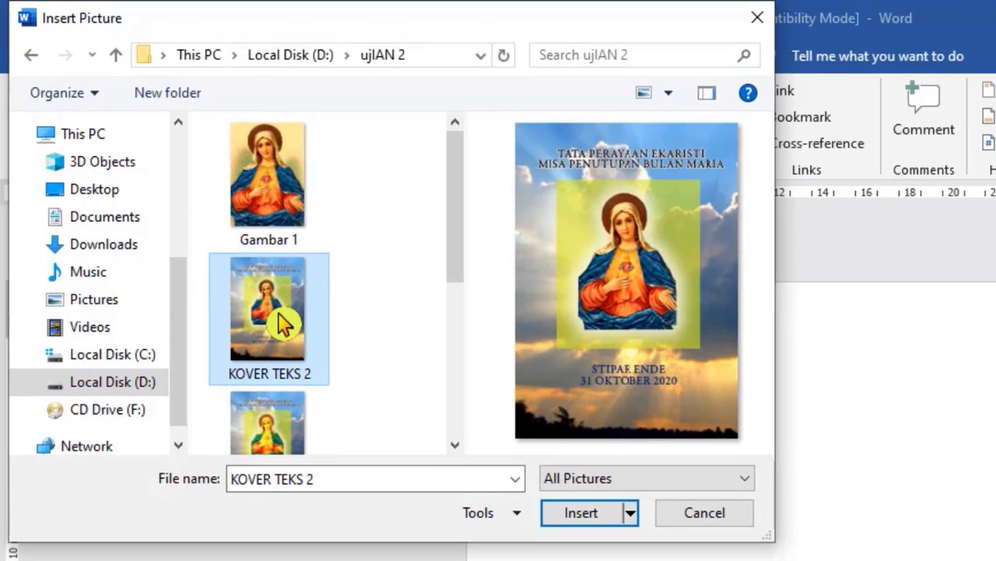
left_click(582, 515)
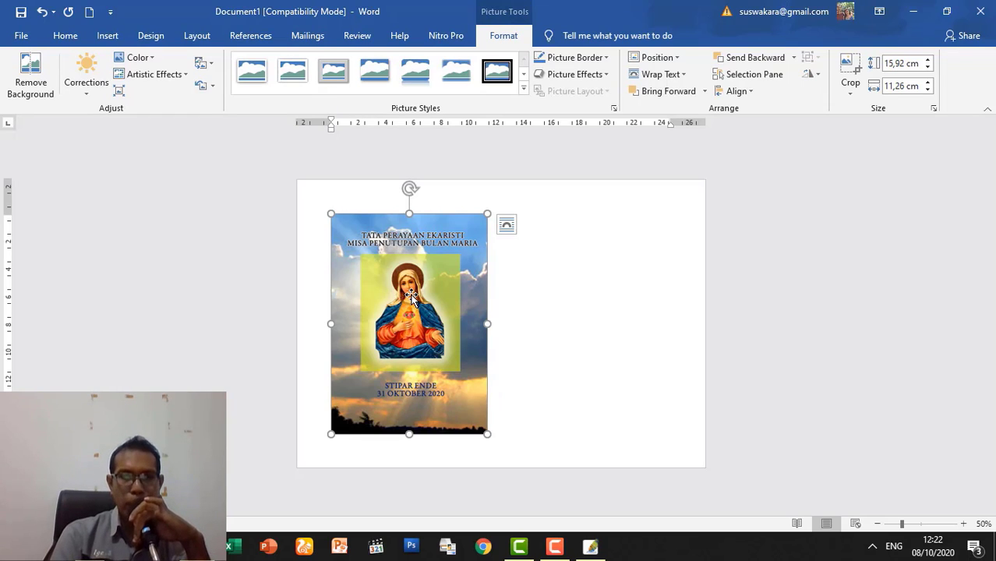
Move the cover picture to the right half of the page and enlarge it to about 19.95 cm high by 14.1 cm wide.
left_click_drag(411, 296, 616, 287)
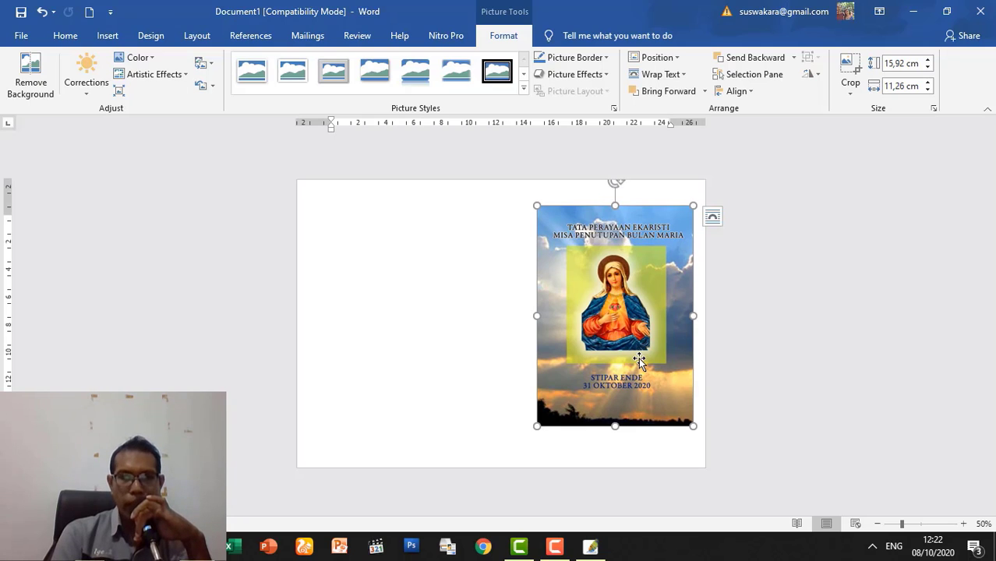
left_click_drag(623, 344, 604, 317)
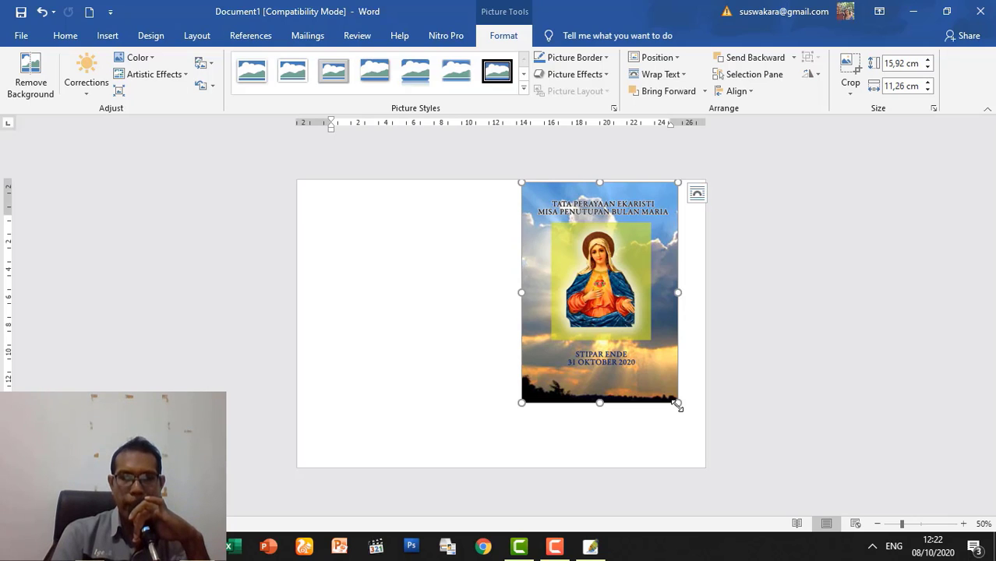
left_click_drag(677, 406, 709, 458)
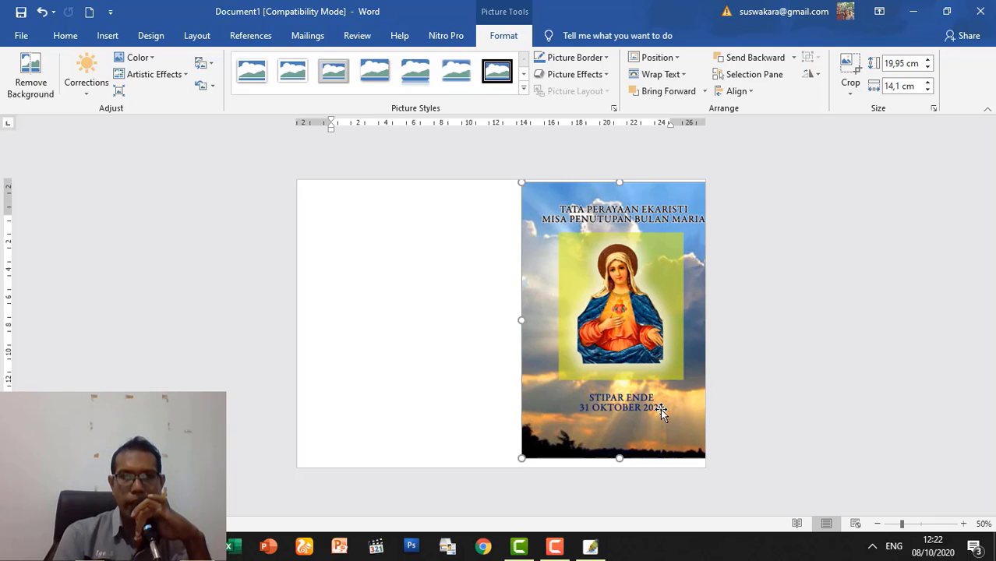
left_click_drag(658, 410, 645, 410)
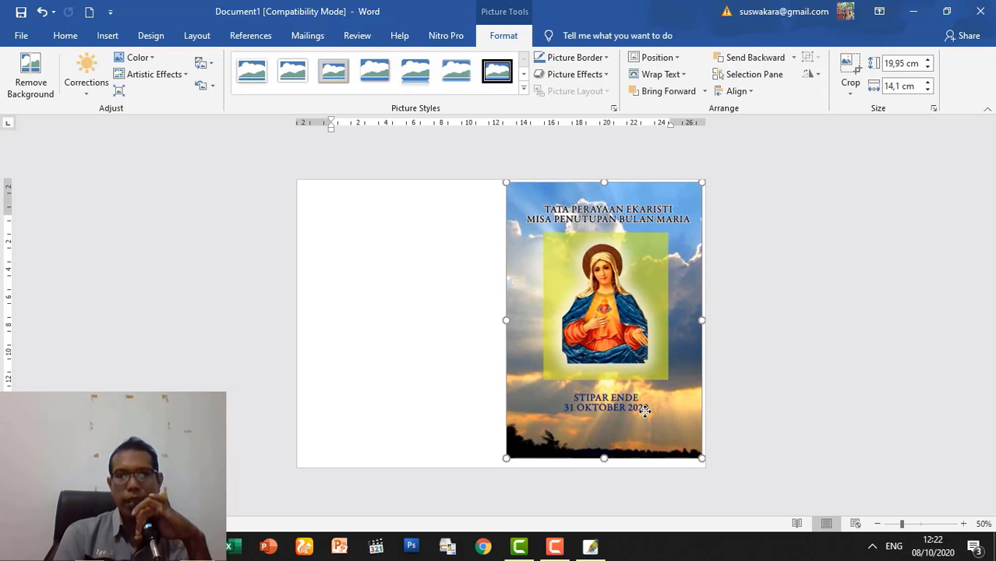
left_click(442, 297)
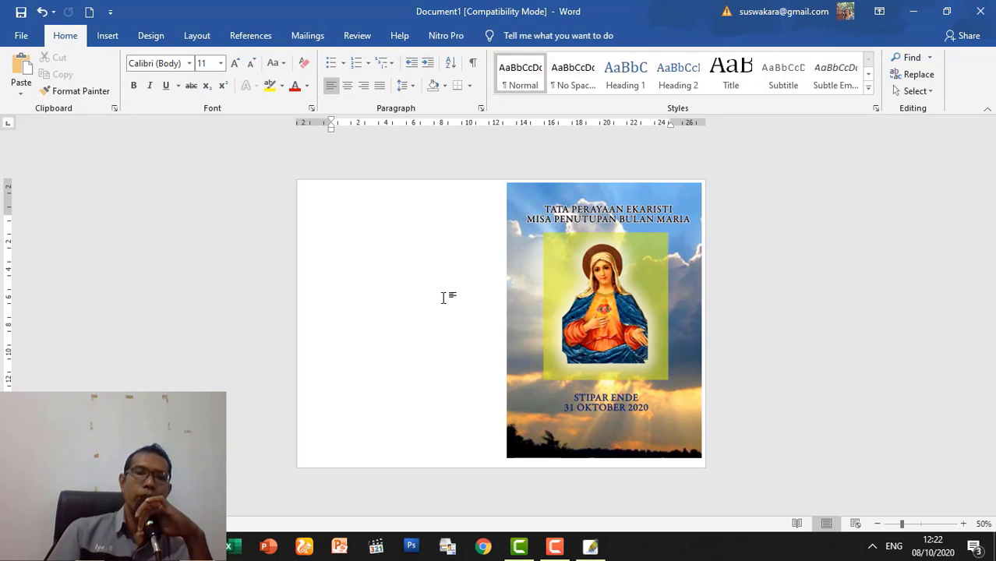
Nudge the cover picture slightly downward on the right half of the page.
left_click(571, 263)
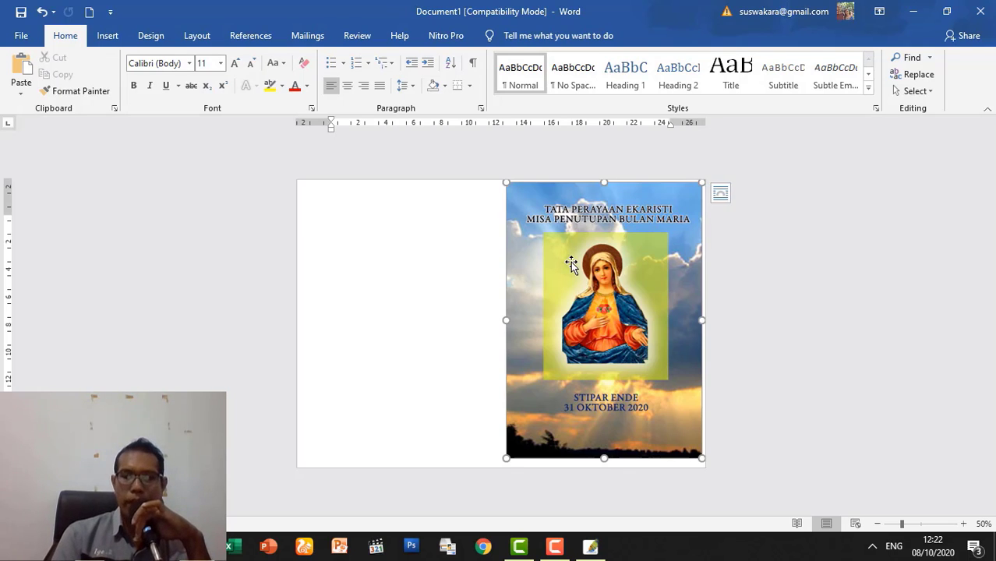
key("Down")
key("Down")
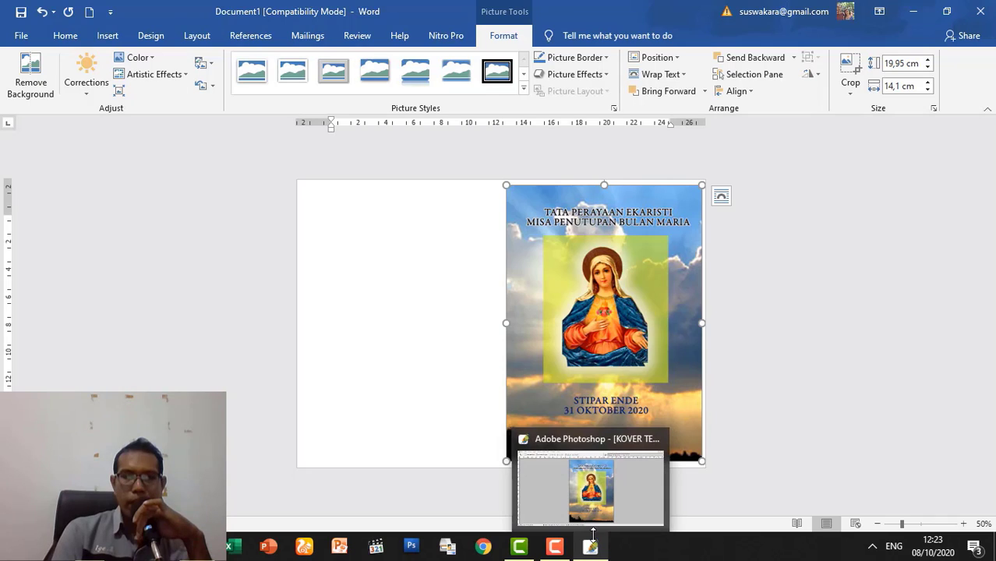
Switch to Photoshop with the KOVER TEKS.psd cover open.
left_click(597, 528)
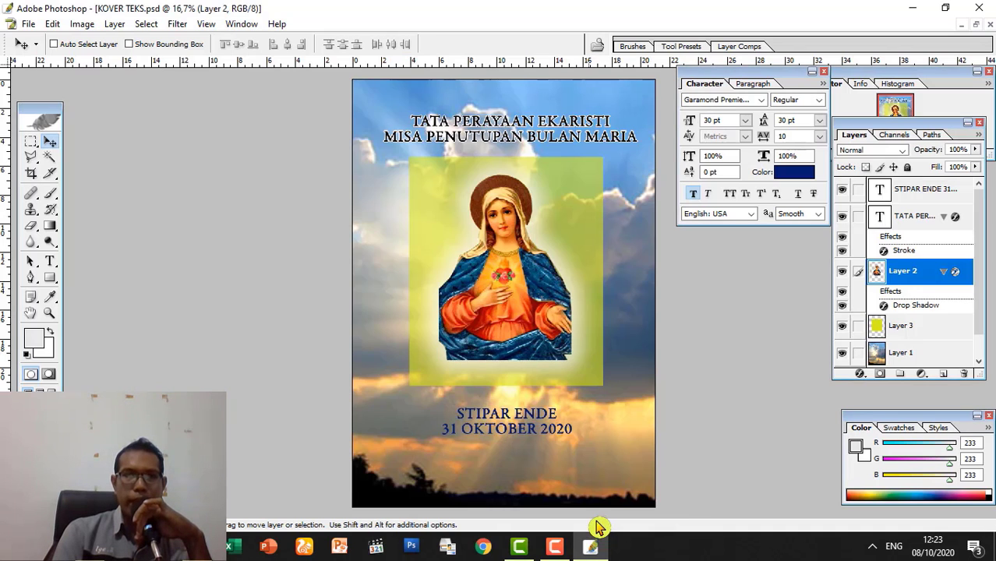